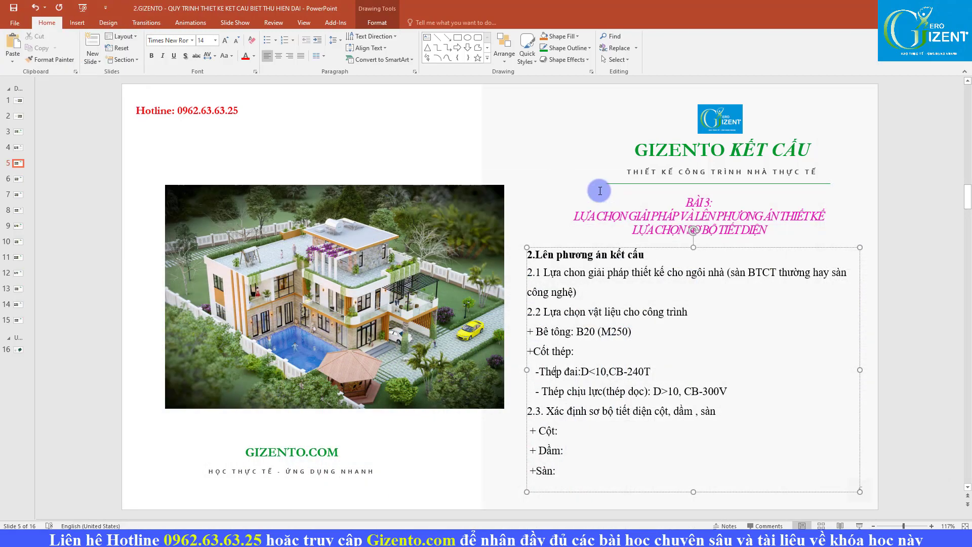
Step: Scroll ahead to slide 6 and back to slide 5's structural plan steps
scroll(603, 190, "down", 1)
scroll(610, 187, "up", 1)
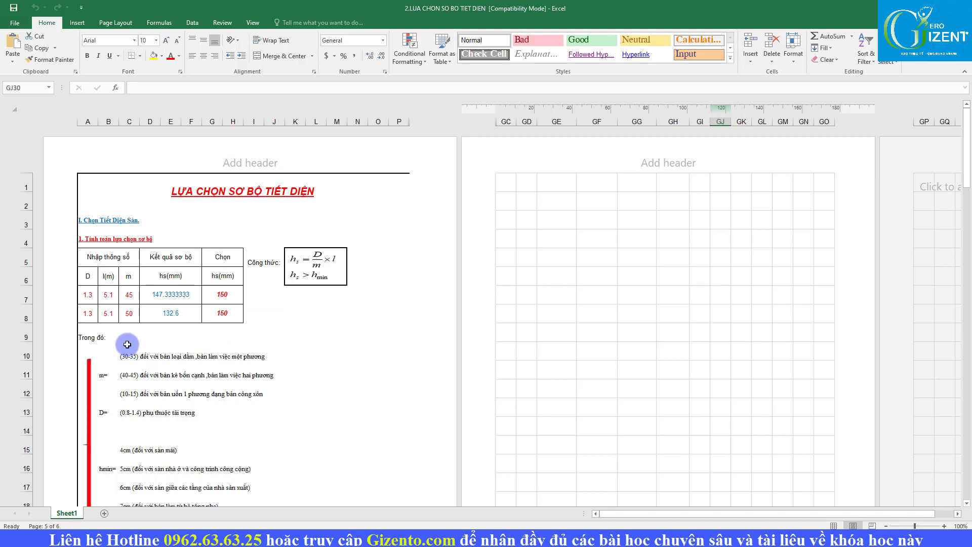
scroll(127, 276, "down", 3)
scroll(129, 337, "down", 2)
scroll(128, 337, "up", 5)
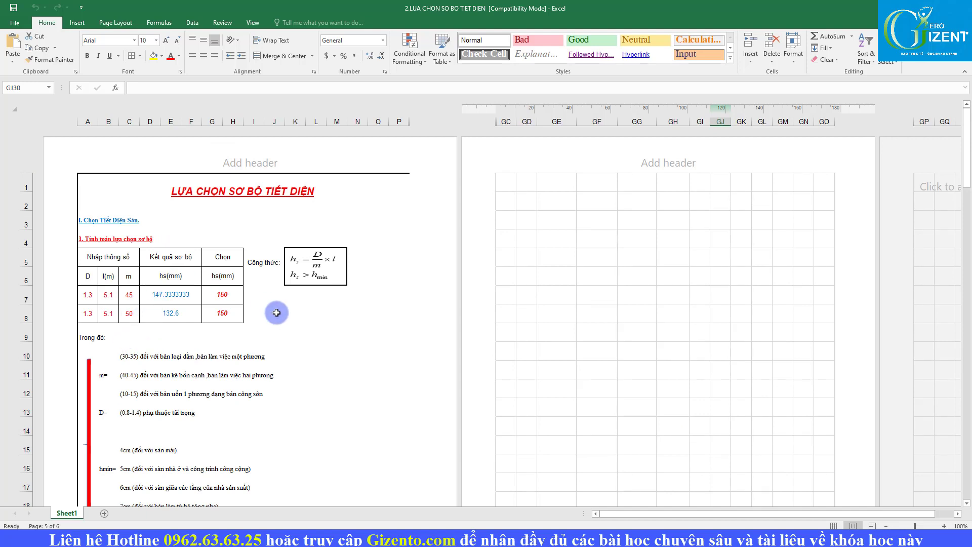
left_click(323, 299)
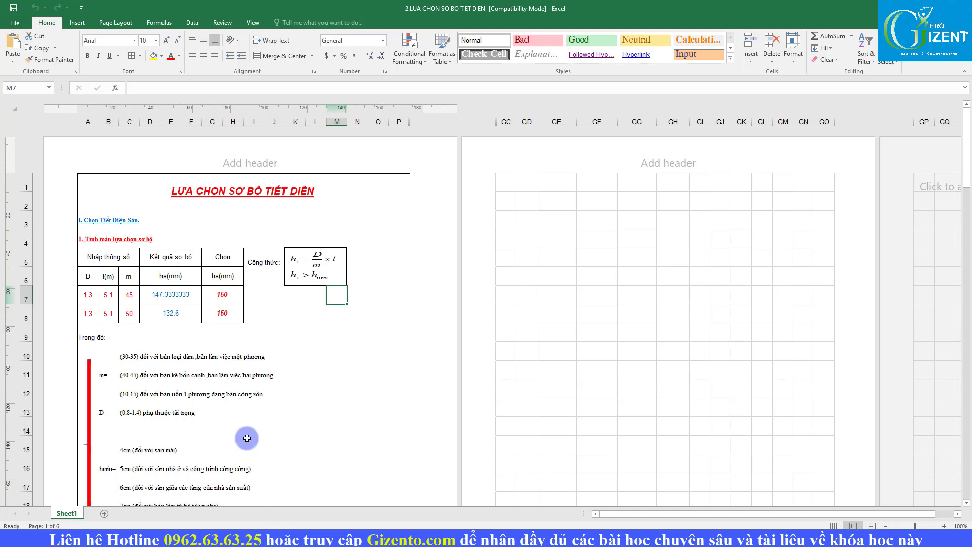
Step: Enter D values 0.8 and 1.4 in the slab table's A7 and A8
left_click(391, 330)
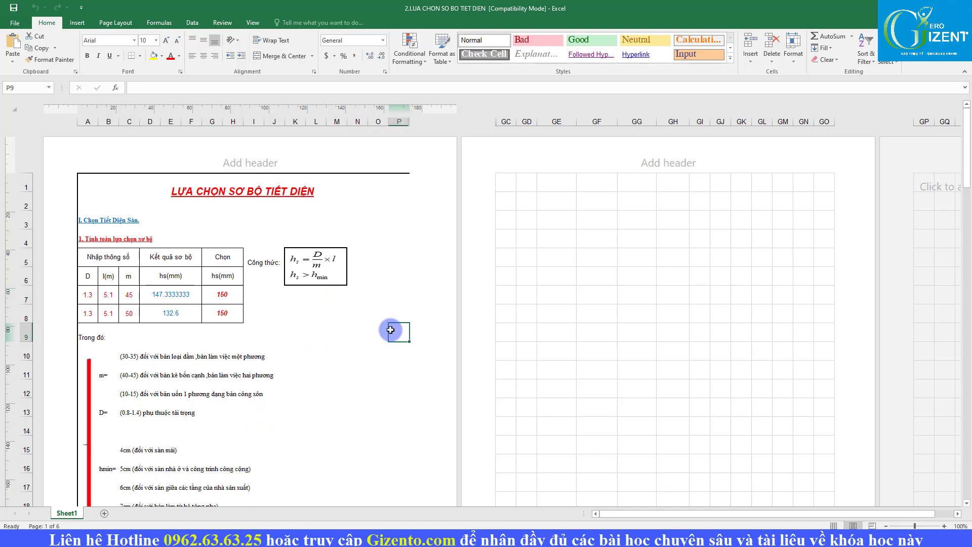
left_click(88, 288)
type("1")
key("Return")
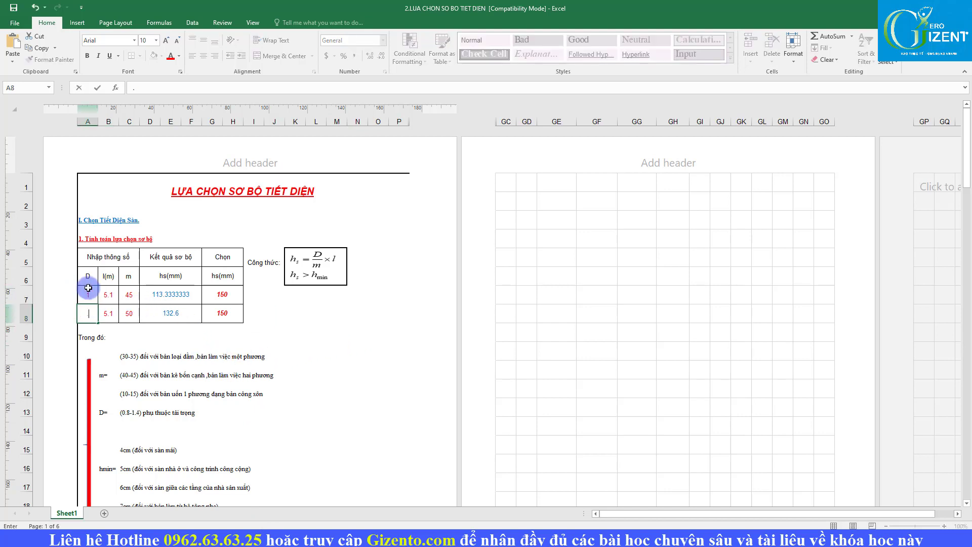
key("Escape")
left_click(87, 288)
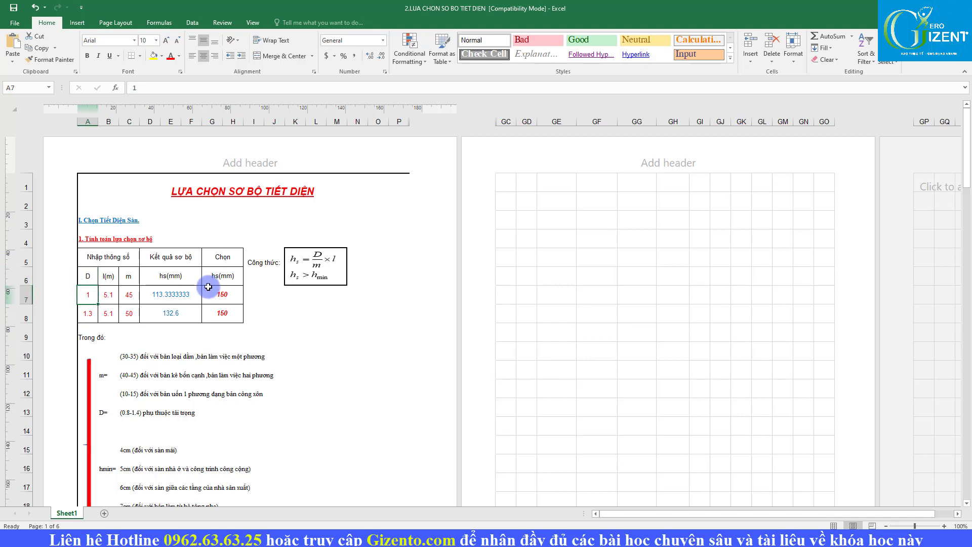
type("0.8")
key("Return")
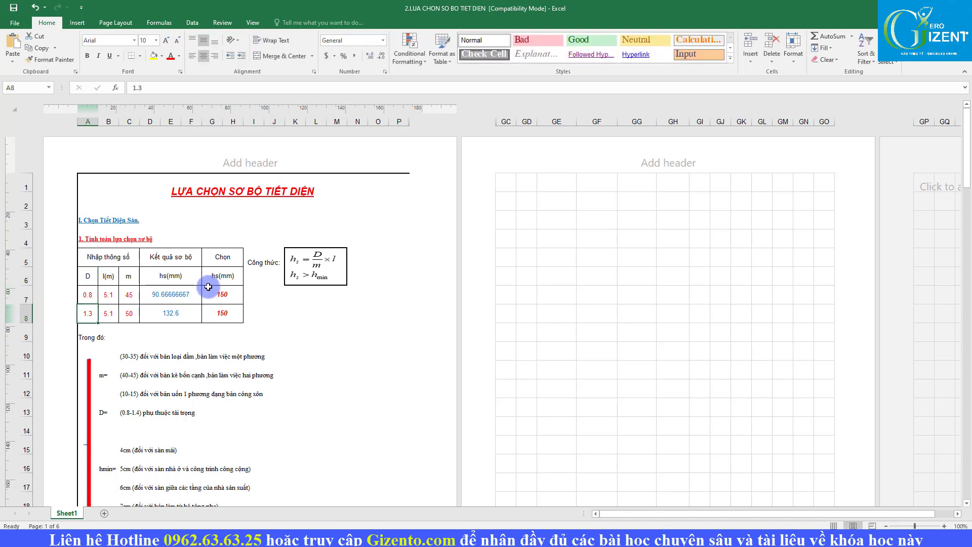
type("1.4")
key("Tab")
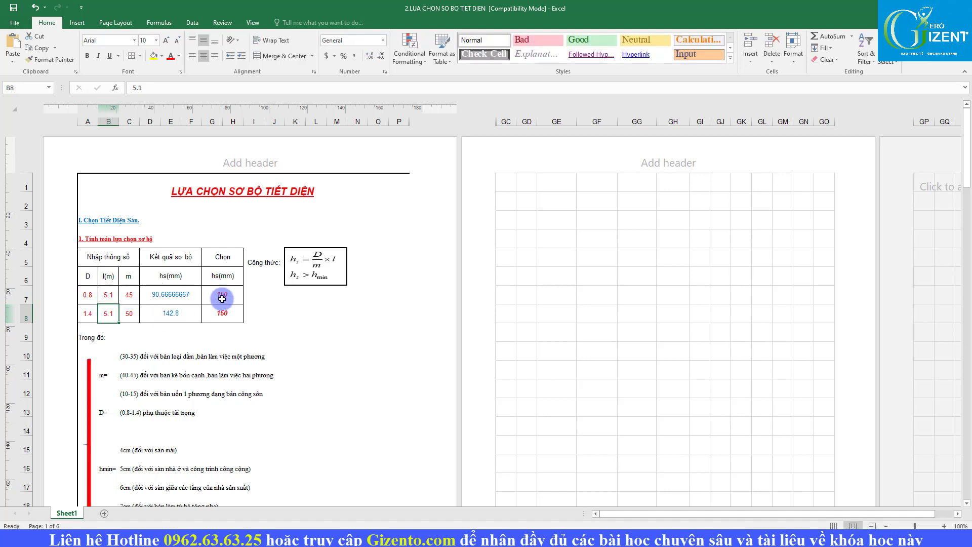
scroll(361, 264, "down", 3)
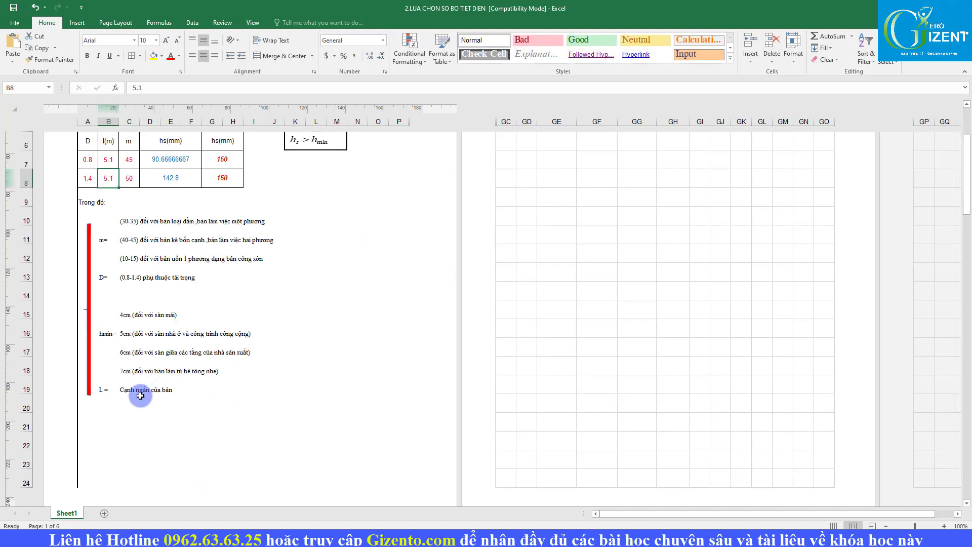
scroll(141, 385, "up", 3)
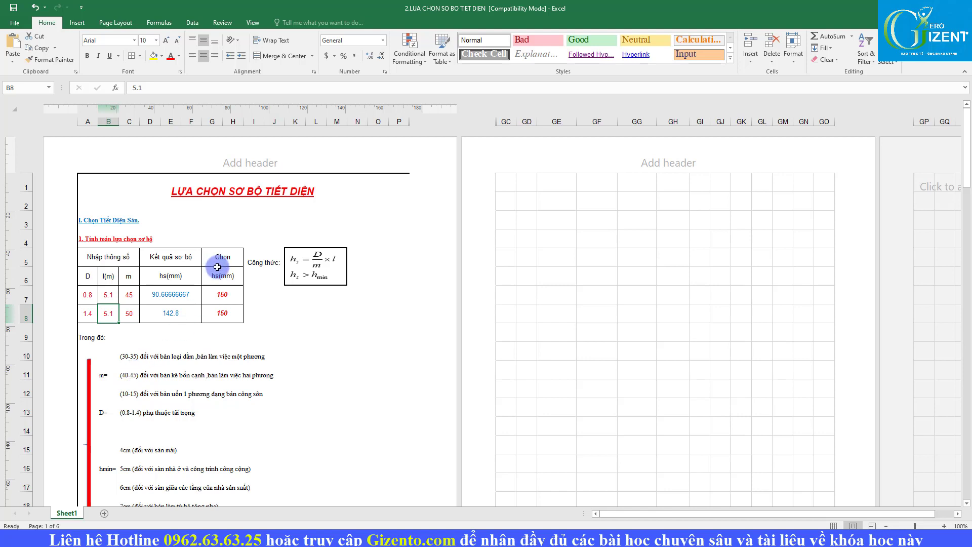
Step: Enter m values 40 and 45 in C7 and C8, fixing the mistyped first entry
left_click(131, 296)
type("4")
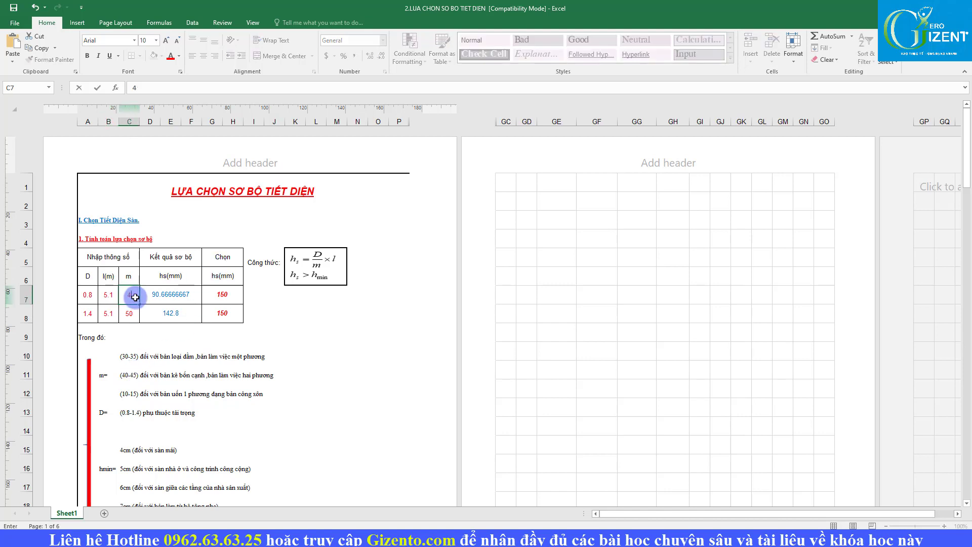
key("Return")
left_click(135, 298)
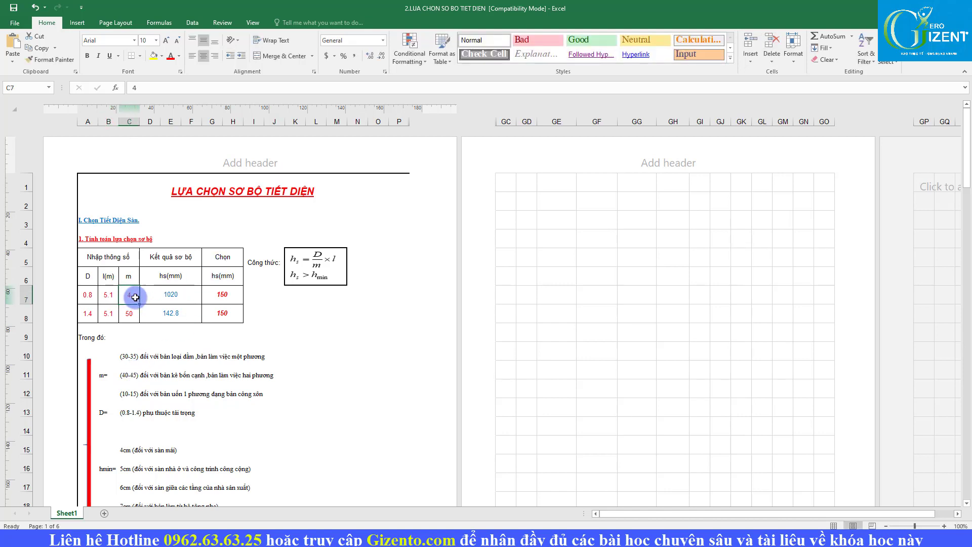
type("40")
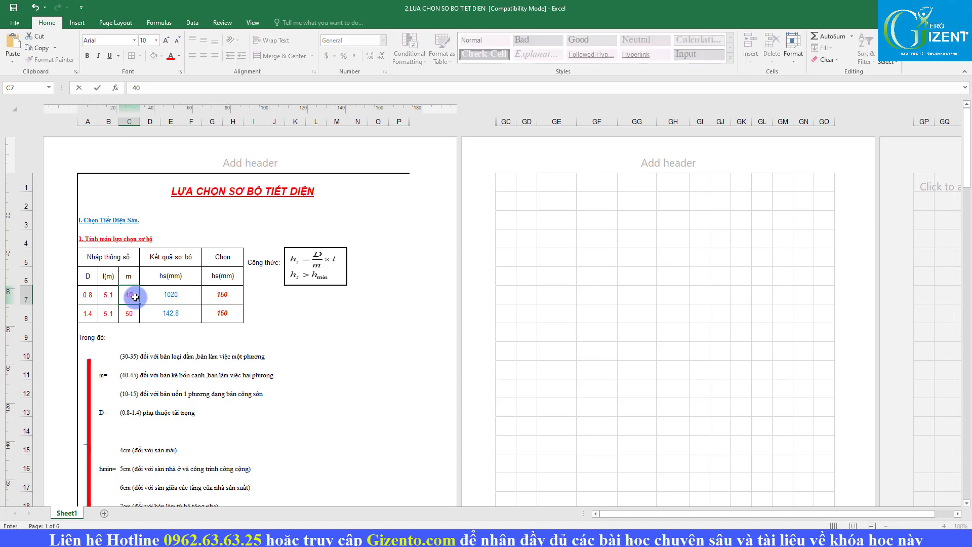
key("Return")
type("45")
key("Return")
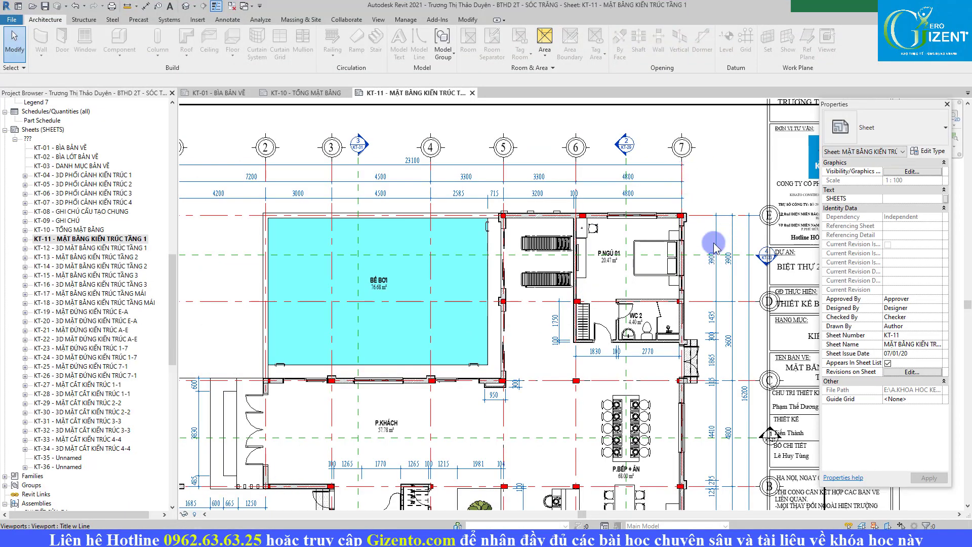
Step: Pan the KT-11 plan down to see the lower rooms, then return to Excel
left_click_drag(689, 216, 680, 212)
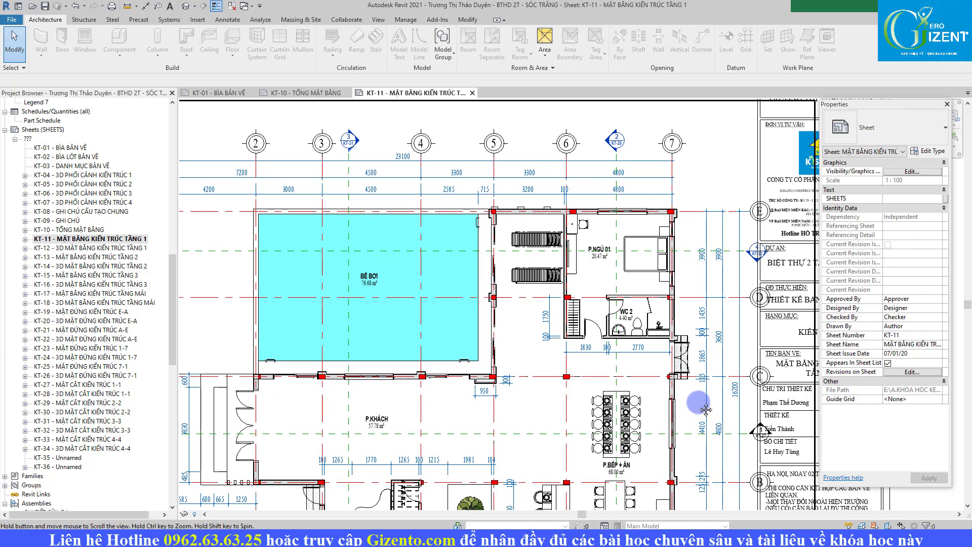
left_click_drag(702, 405, 675, 299)
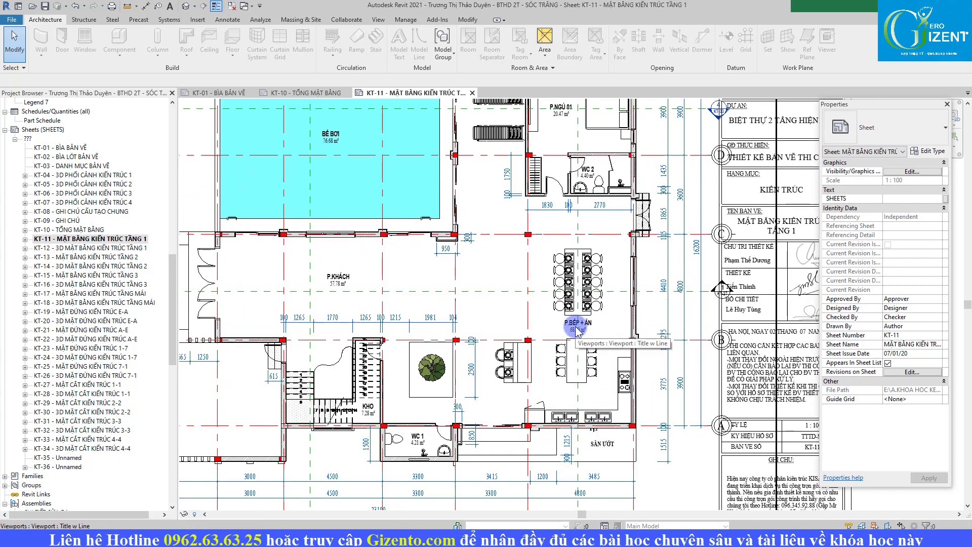
key("alt+Tab")
Step: Enter a 4.8 m span for both slab rows in B7 and B8
left_click(107, 296)
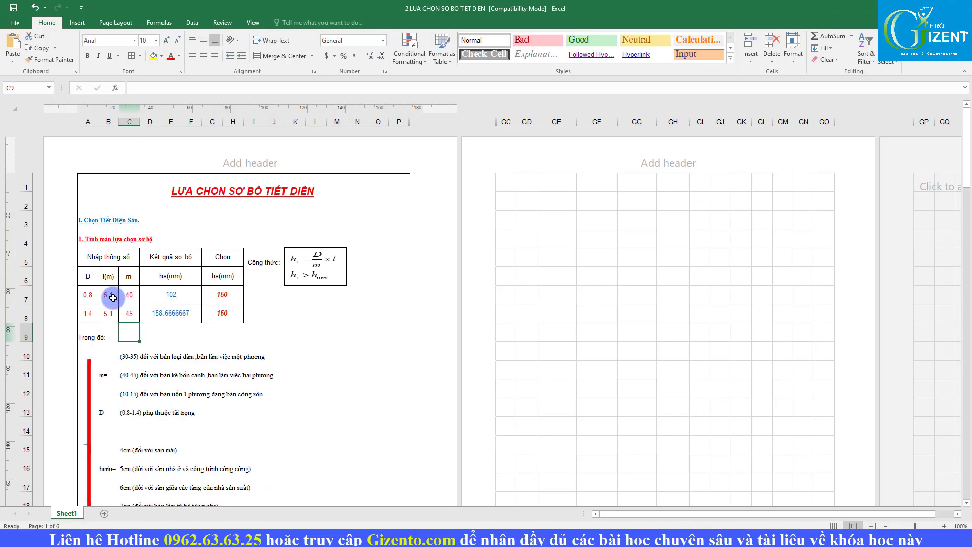
type("4.8")
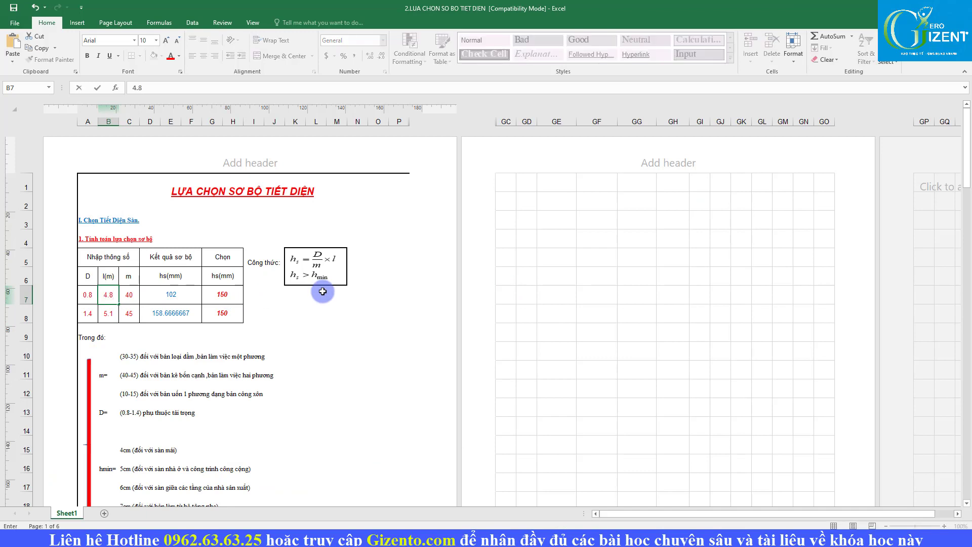
key("Return")
type("4.8")
key("Return")
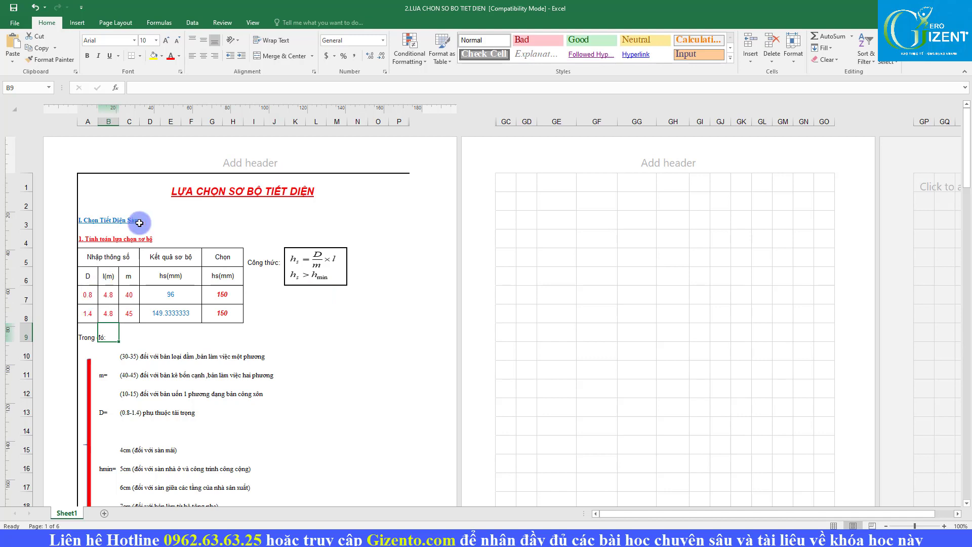
Step: Check the thickness formula, then set chosen slab thickness 120 in G7 and G8
left_click(85, 293)
left_click(162, 294)
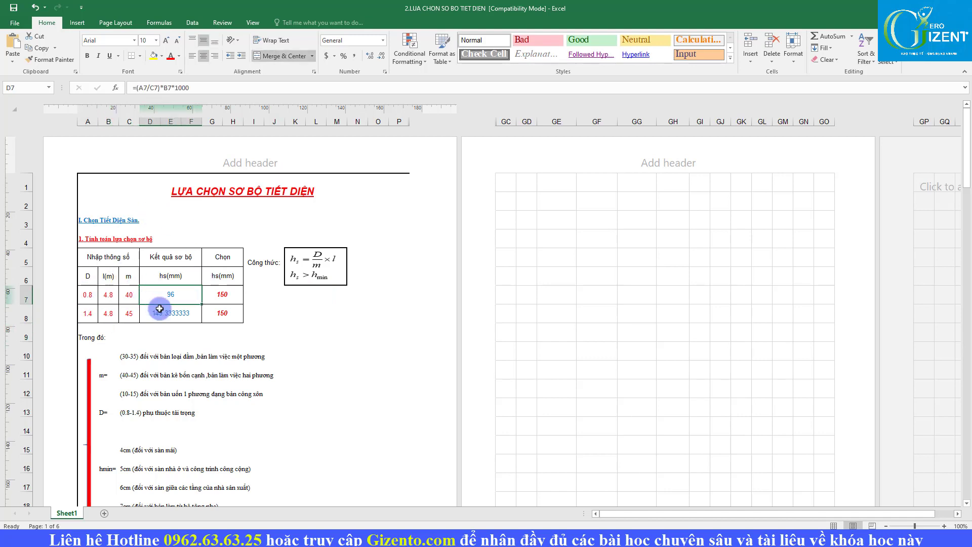
left_click(155, 314)
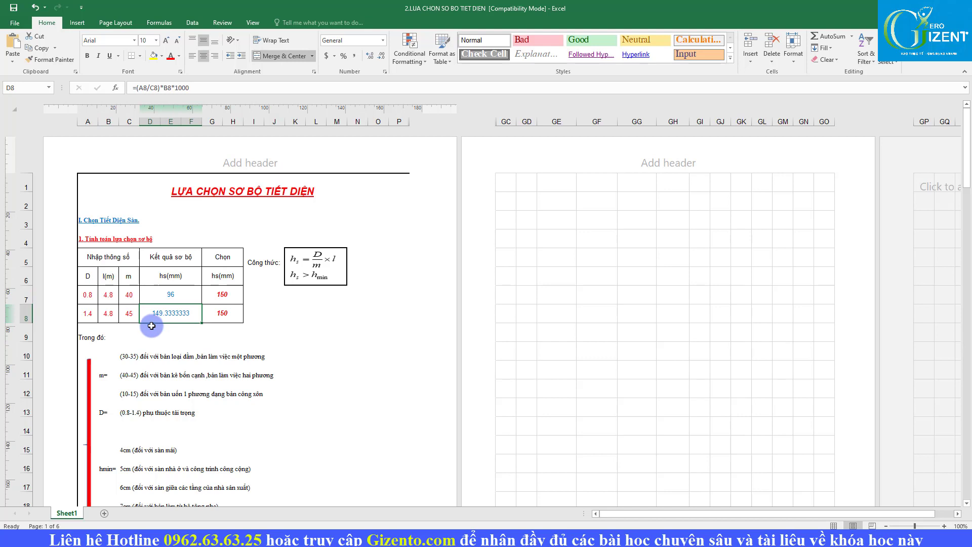
left_click(225, 300)
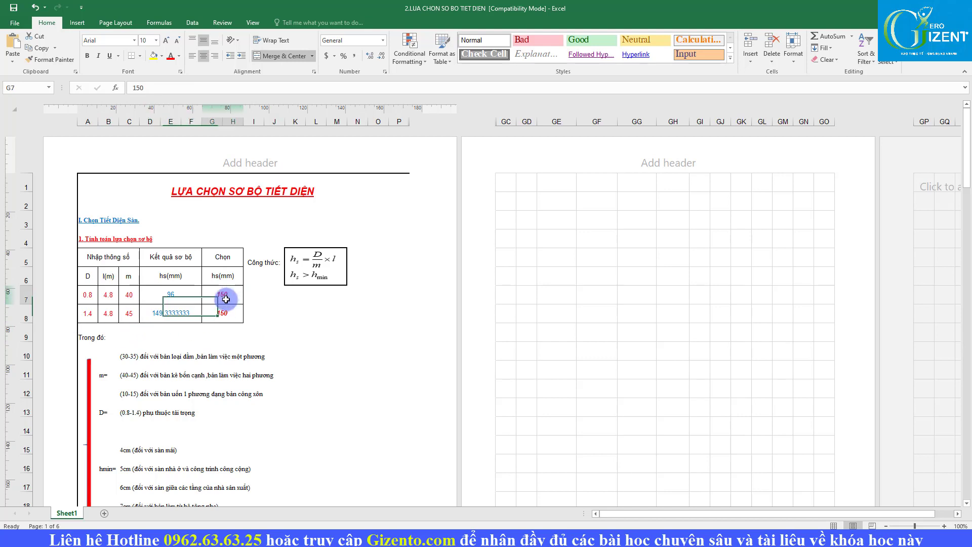
type("120")
key("Return")
type("12")
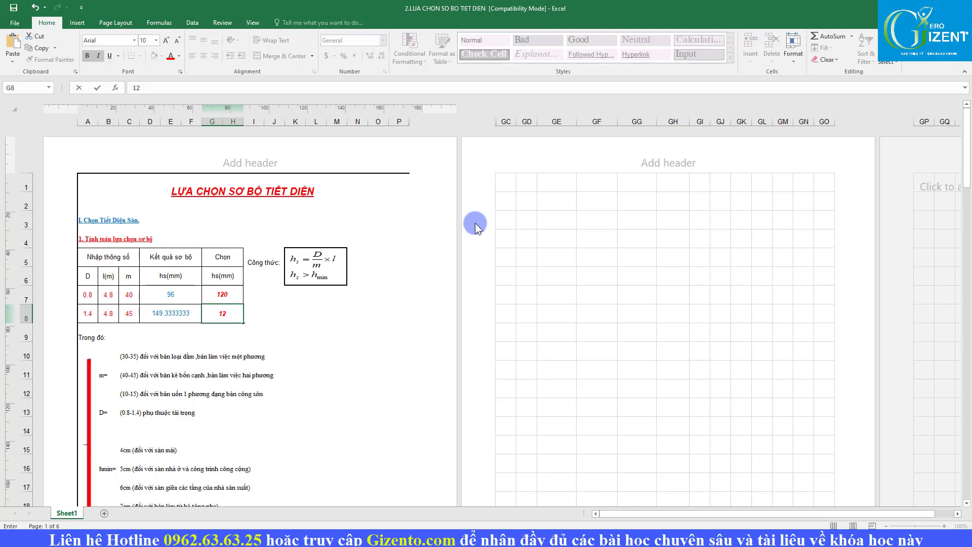
key("Return")
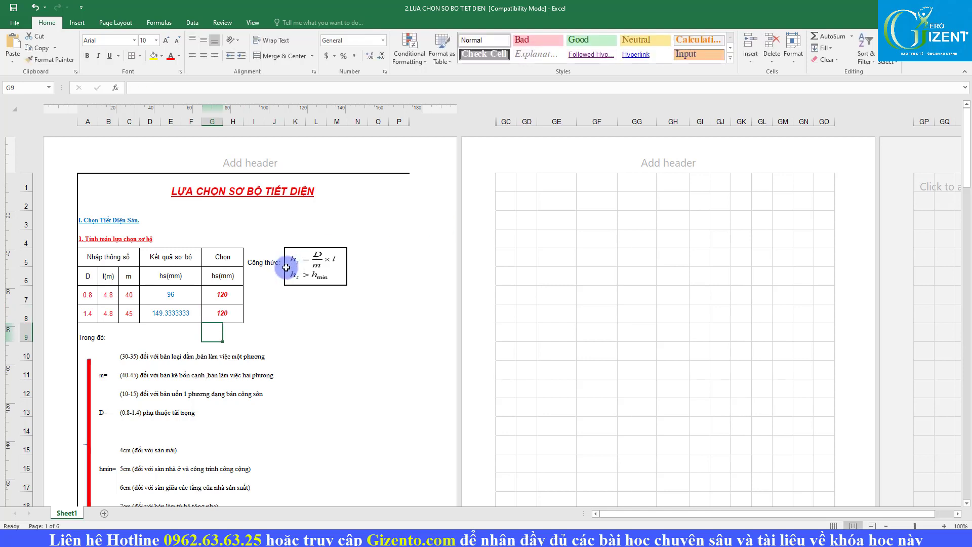
scroll(278, 297, "down", 5)
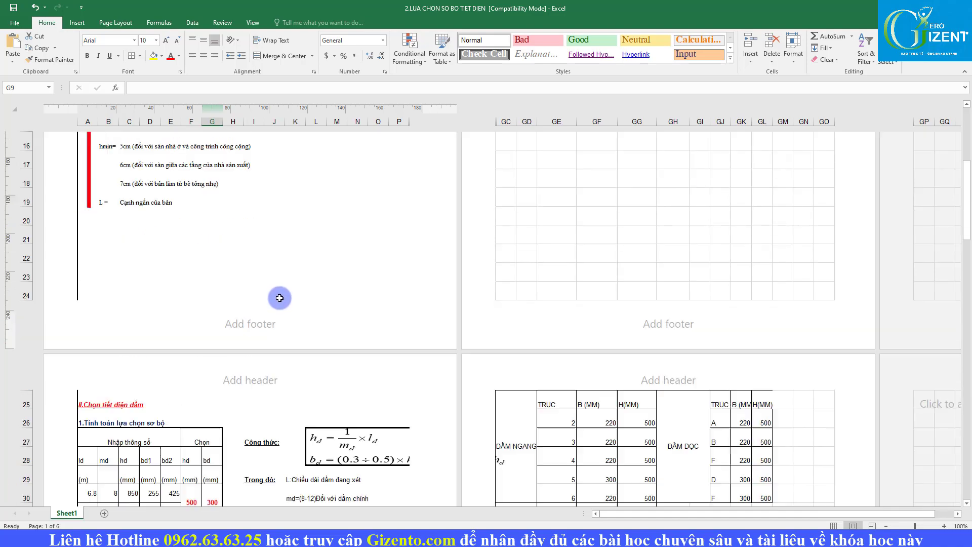
scroll(278, 298, "up", 5)
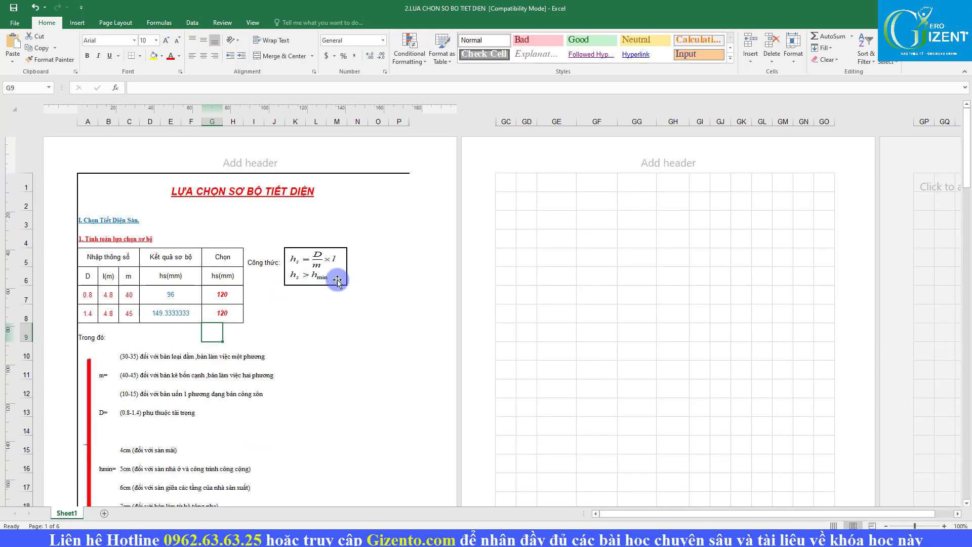
Step: Record 120 mm for the slab (Sàn) entry on PowerPoint slide 5
key("alt+Tab")
key("alt+Tab")
key("alt+Tab")
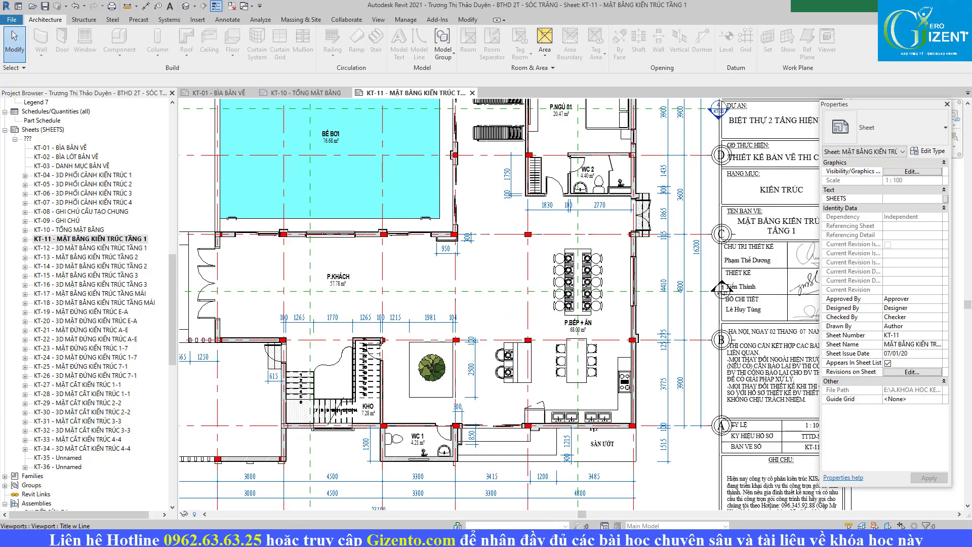
left_click(352, 524)
left_click(558, 476)
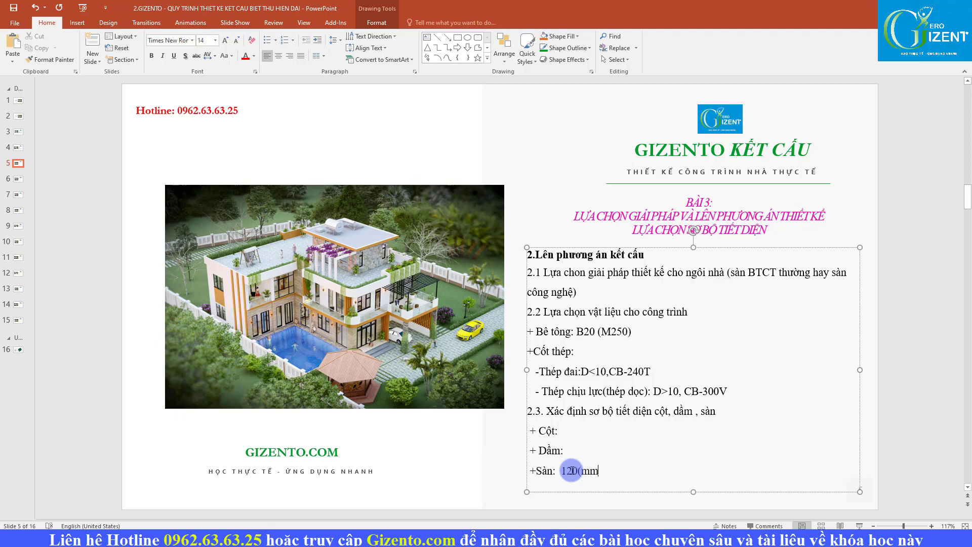
key("alt+Tab")
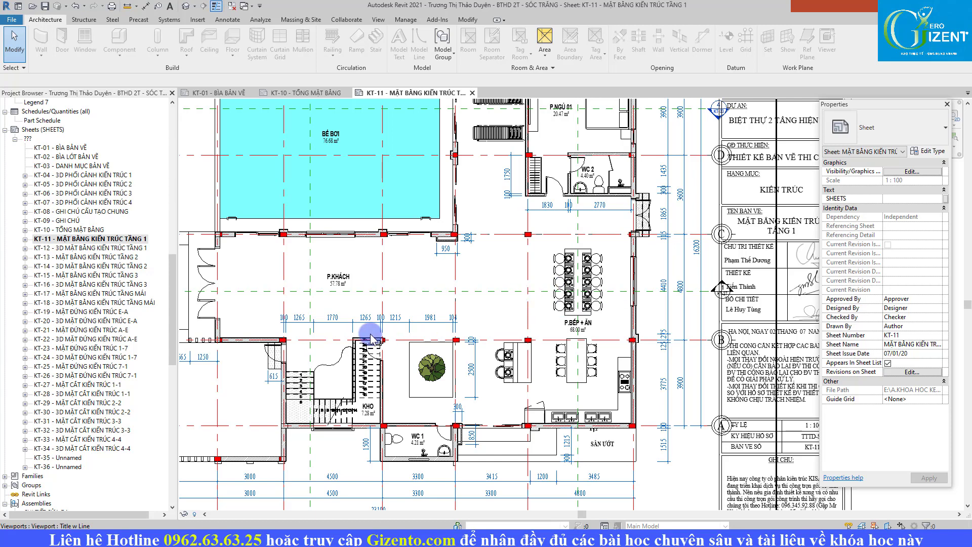
Step: Pan the KT-11 plan to show grid axes 1–7 and start aligned dimensioning with DI
scroll(408, 329, "down", 1)
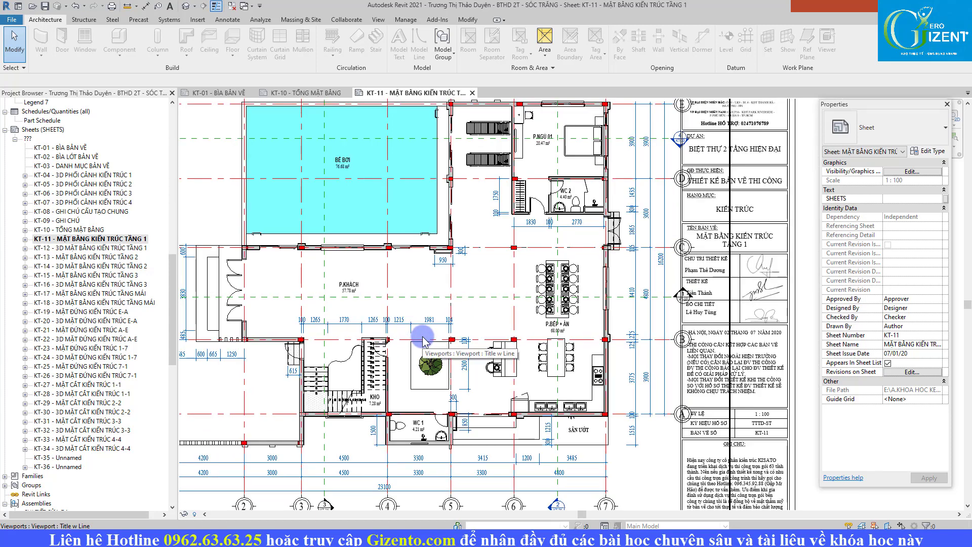
left_click_drag(444, 336, 458, 394)
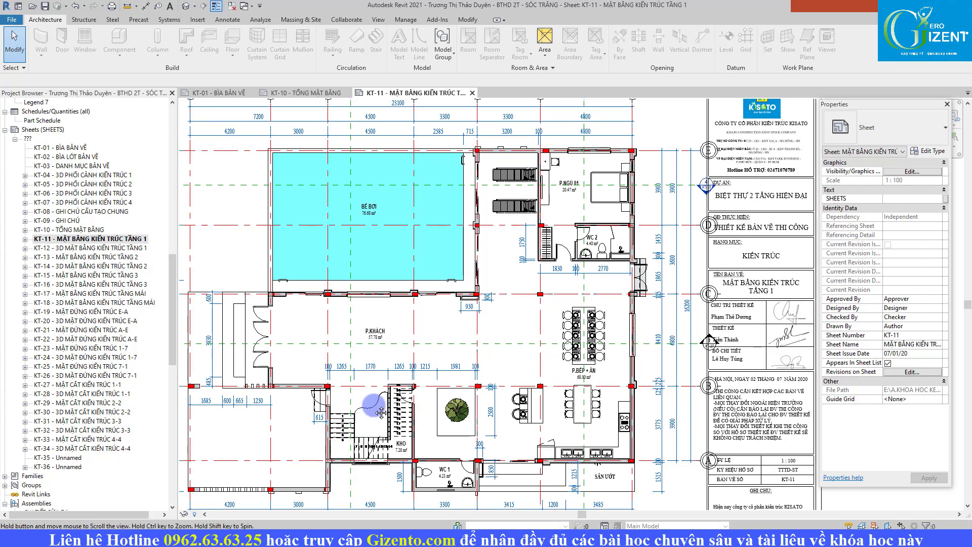
left_click_drag(358, 459, 375, 406)
left_click_drag(241, 451, 249, 445)
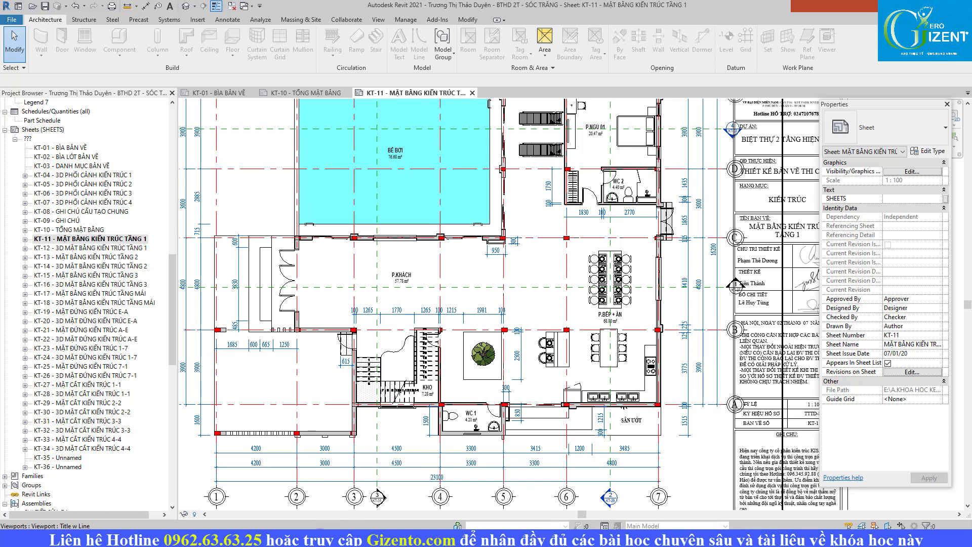
left_click_drag(251, 430, 325, 424)
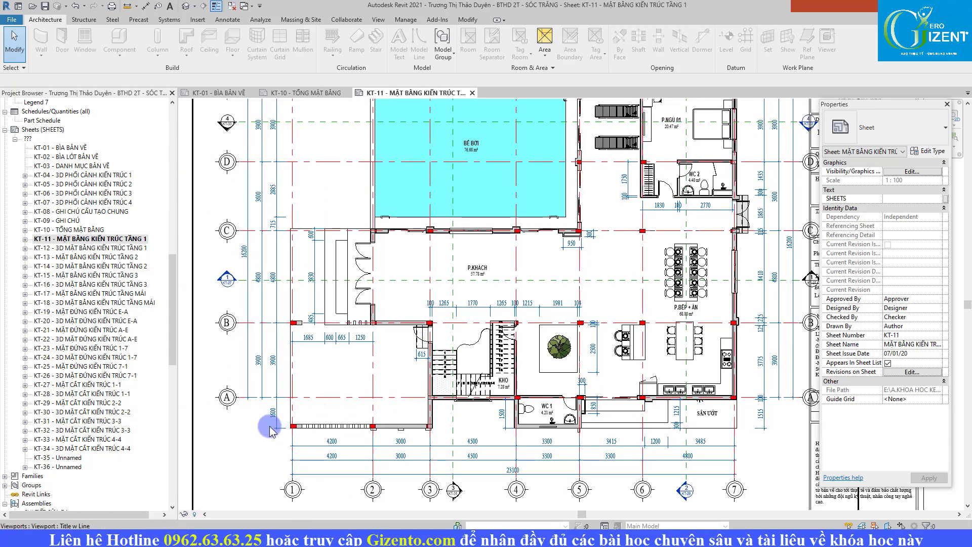
key("d")
key("i")
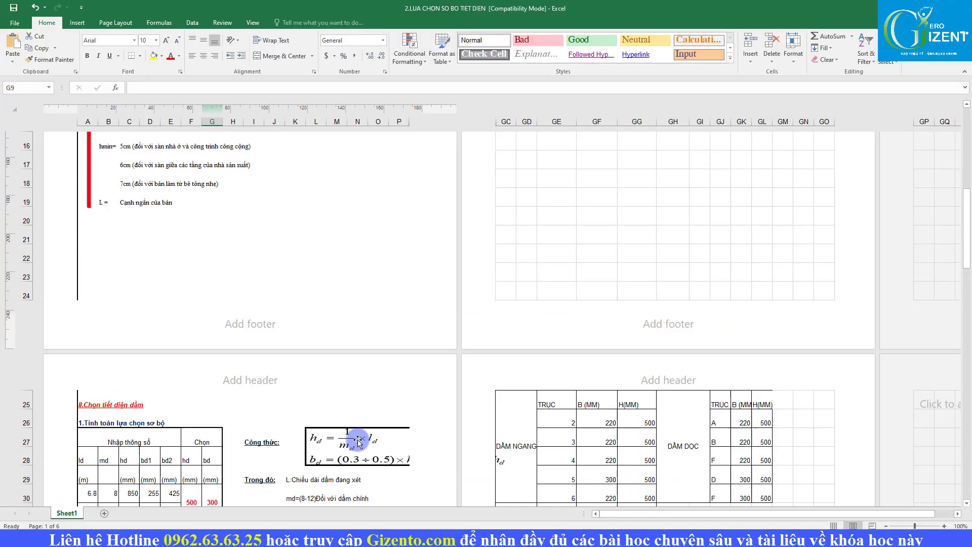
Step: Scroll up to the beam section table and read K31's md note for secondary beams
scroll(357, 471, "down", 7)
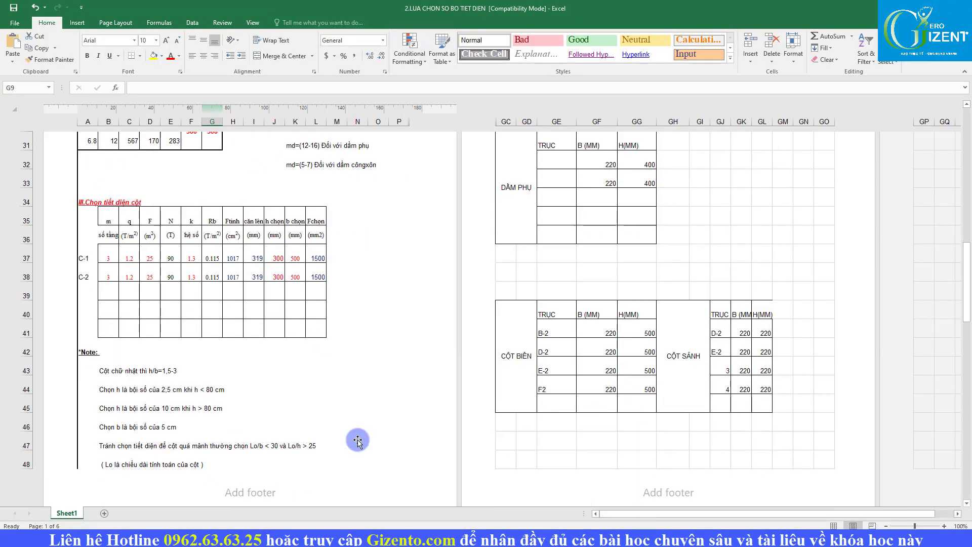
scroll(356, 500, "up", 2)
scroll(360, 434, "up", 2)
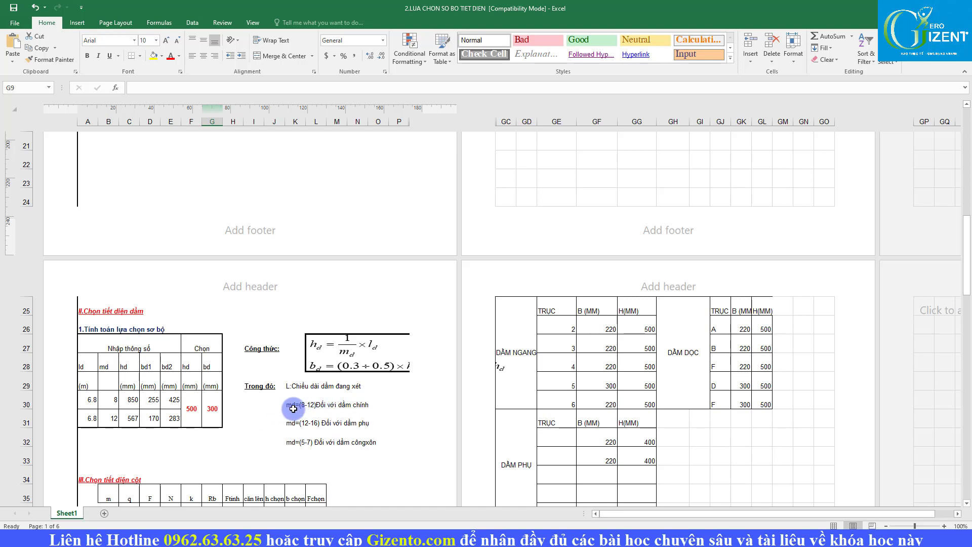
left_click(303, 420)
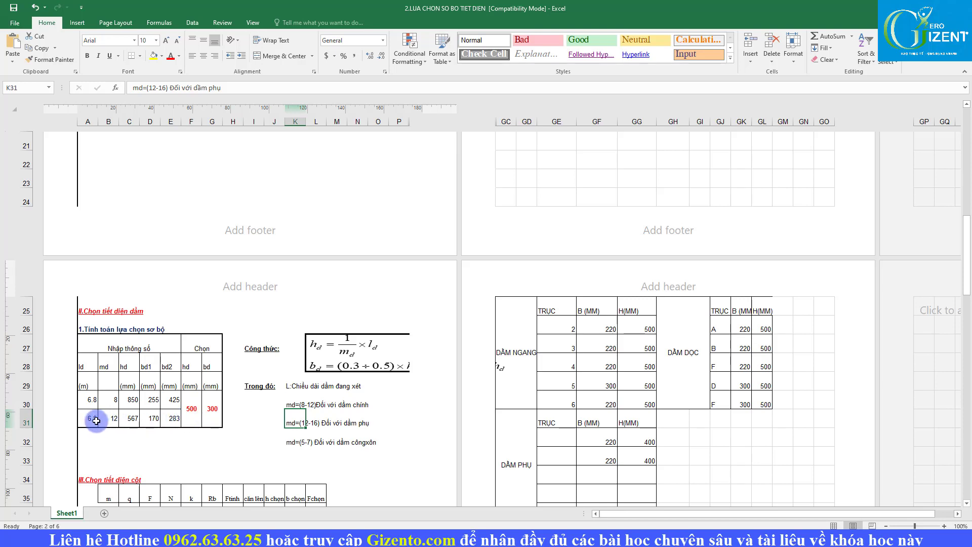
Step: Set both beam spans to 5.5 in A30 and A31 and the second beam's md to 15
left_click(107, 400)
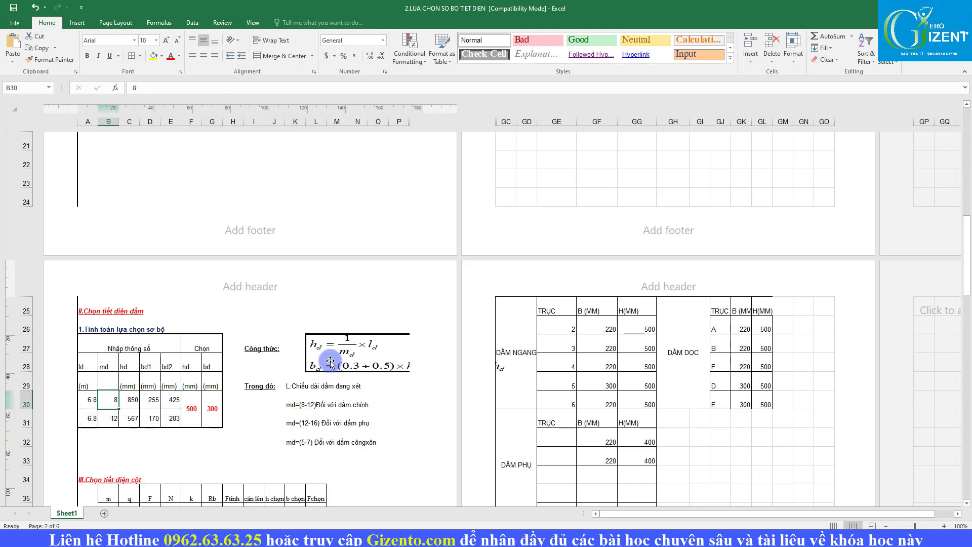
left_click(85, 394)
type("5.5")
key("Return")
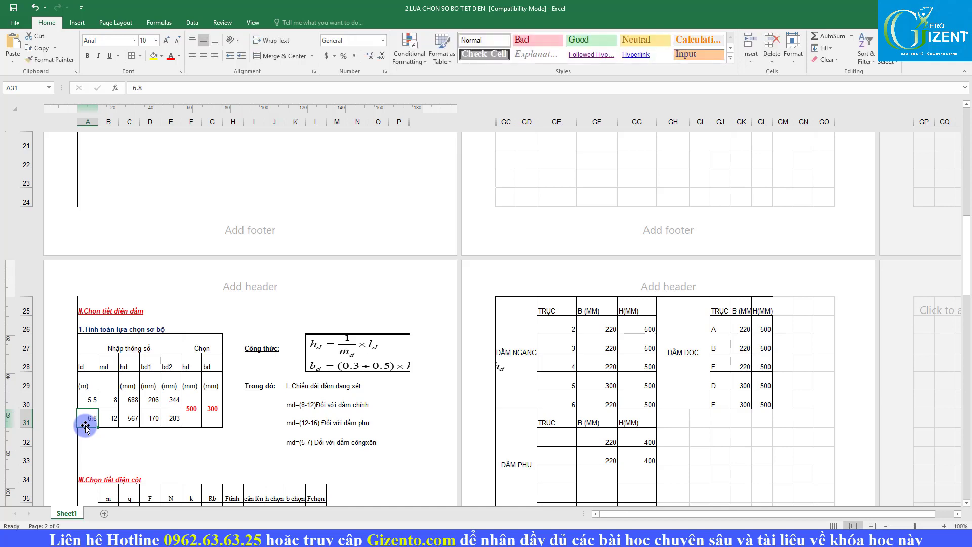
type("5.5")
key("Return")
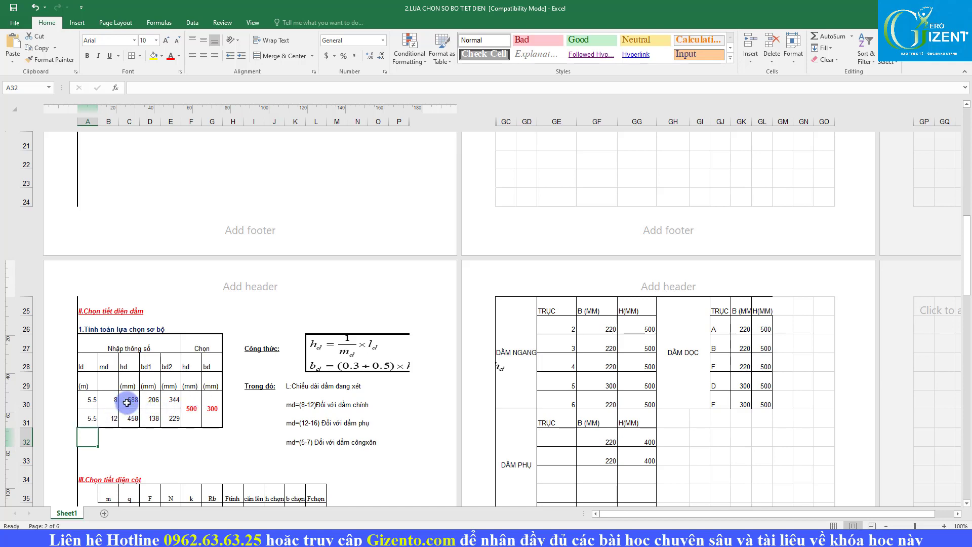
left_click(107, 417)
type("15")
key("Return")
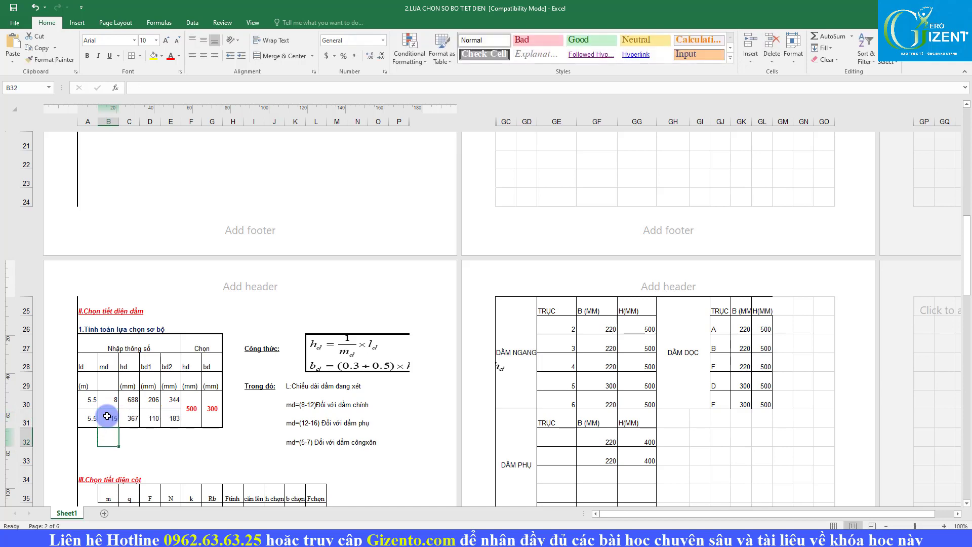
left_click(107, 395)
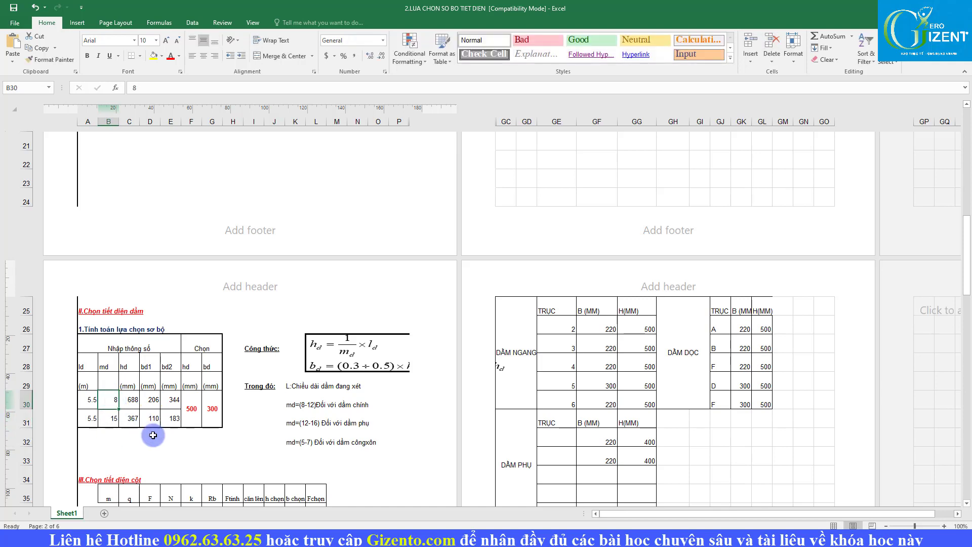
left_click(131, 418)
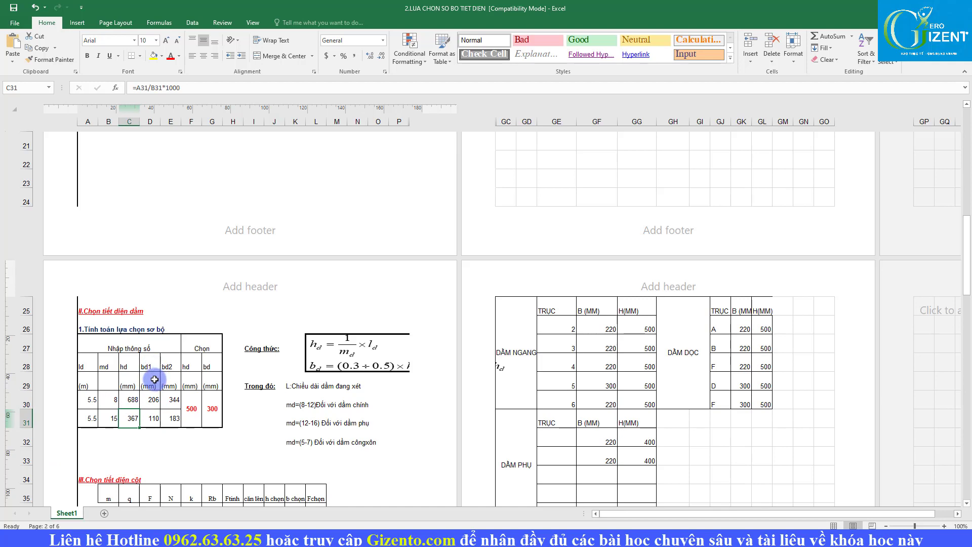
Step: Set the chosen beam section to 400 deep by 220 wide in F30 and G30
left_click(200, 400)
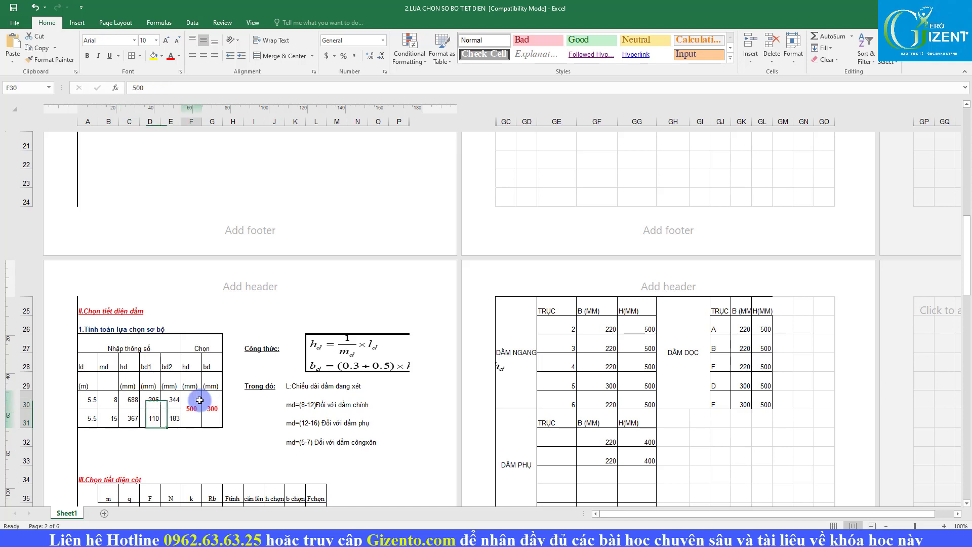
type("4")
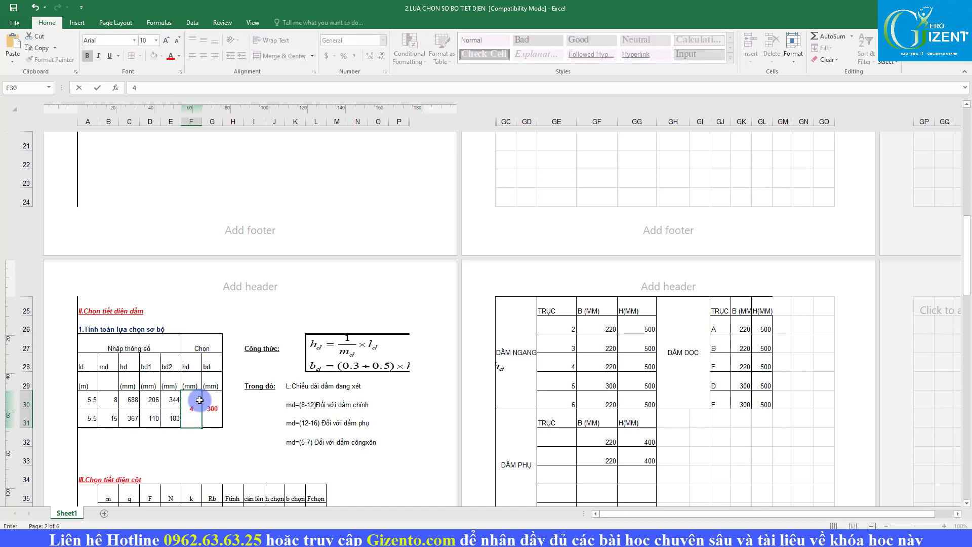
type("00")
key("Tab")
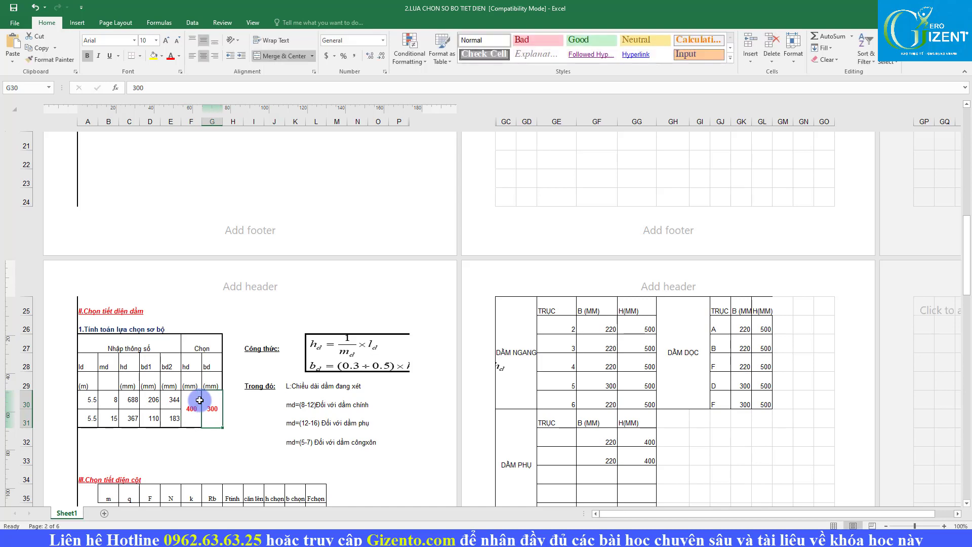
type("220")
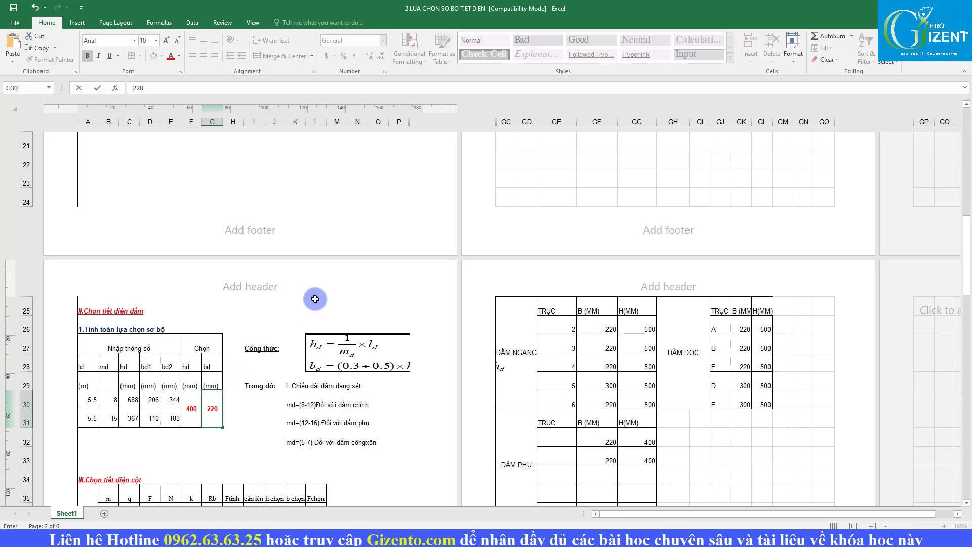
left_click(174, 418)
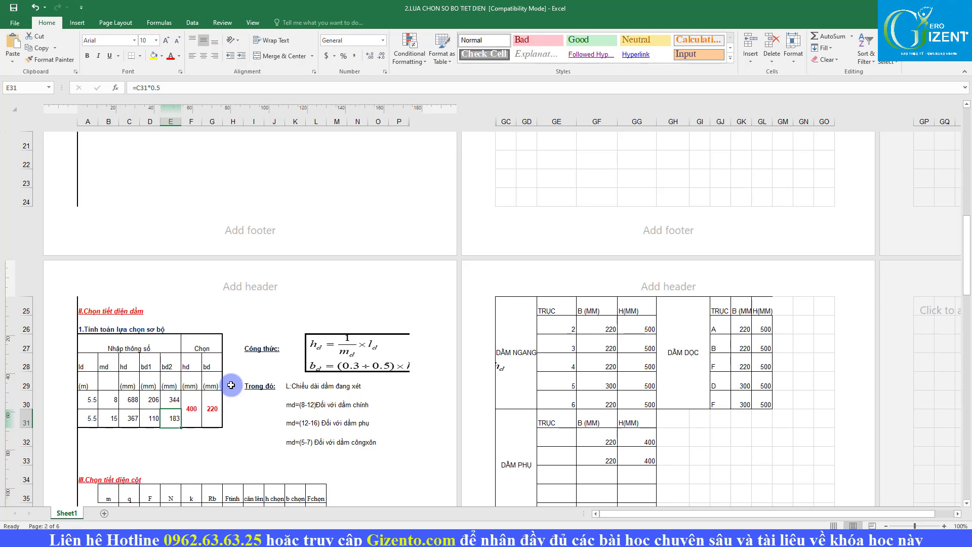
Step: Change both beam spans in A30 and A31 to 4.8, giving hd 600 and 320
scroll(236, 388, "down", 3)
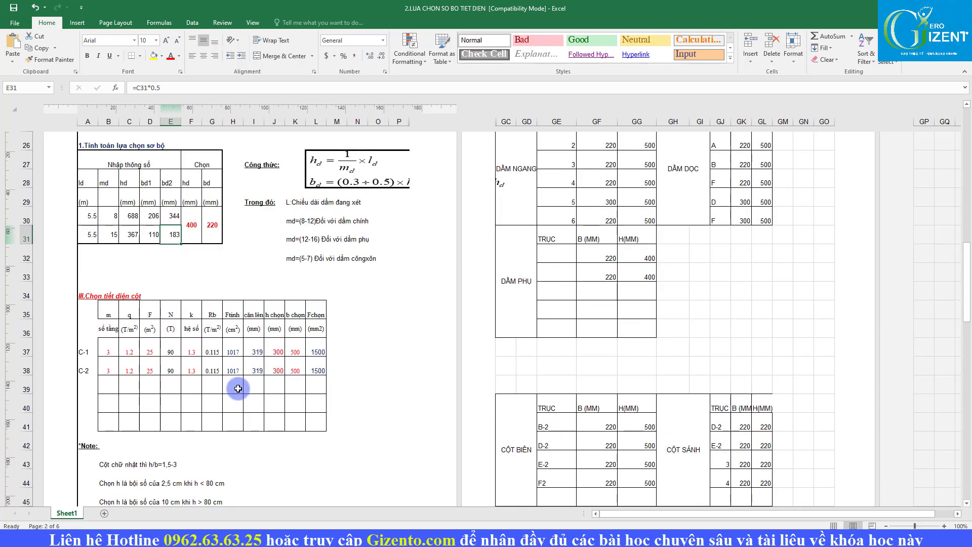
scroll(272, 326, "up", 3)
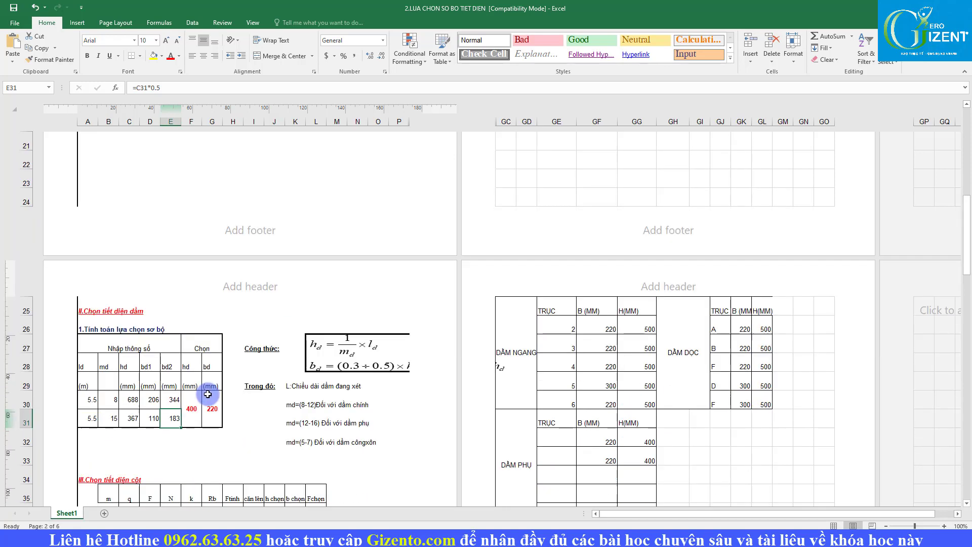
left_click(211, 409)
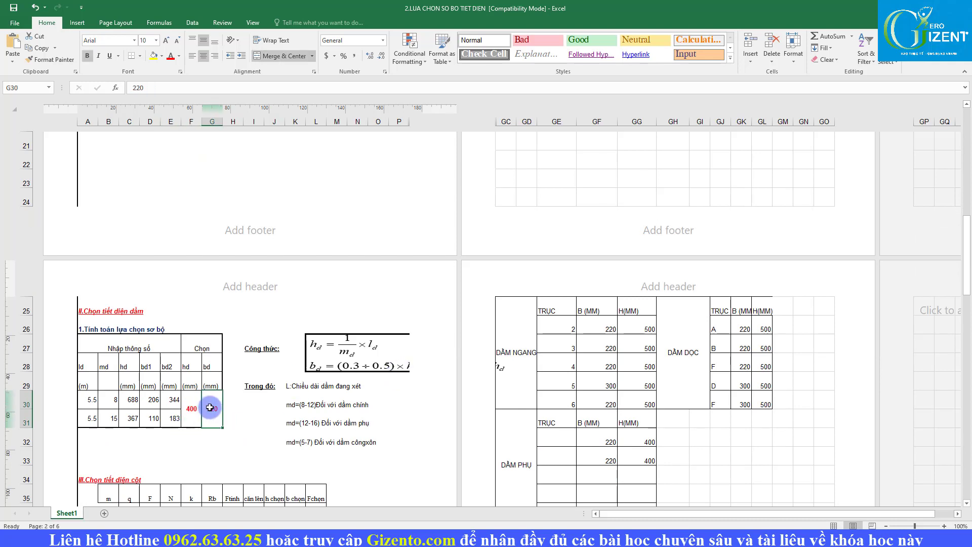
left_click(93, 408)
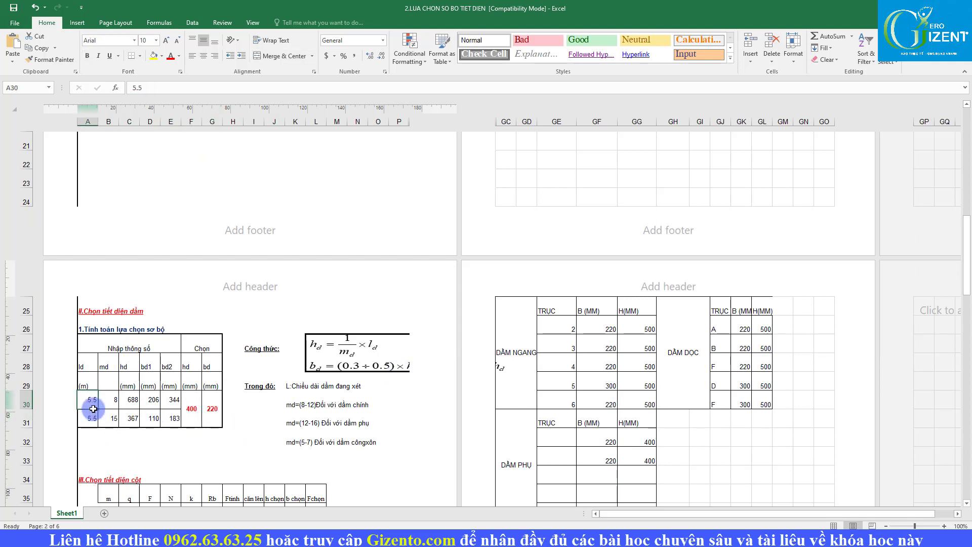
type("4.8")
key("Return")
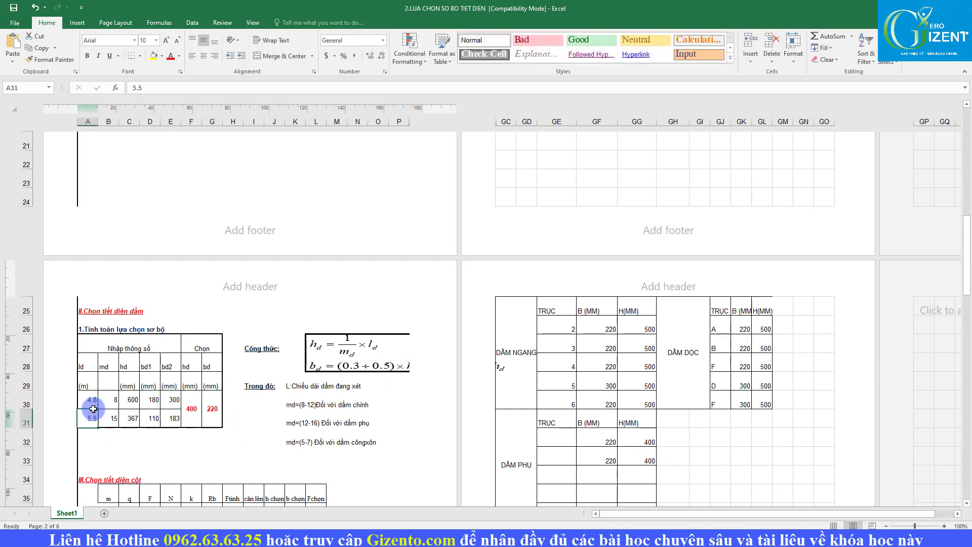
type("4.8")
key("Return")
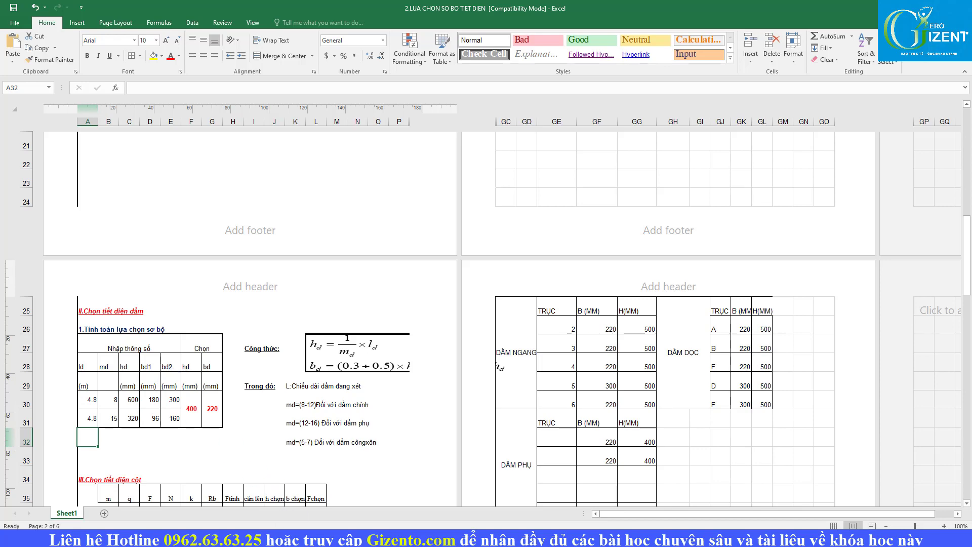
Step: Compare the Revit floor plan against the Excel sizing sheet, ending on the PowerPoint slide
left_click(315, 528)
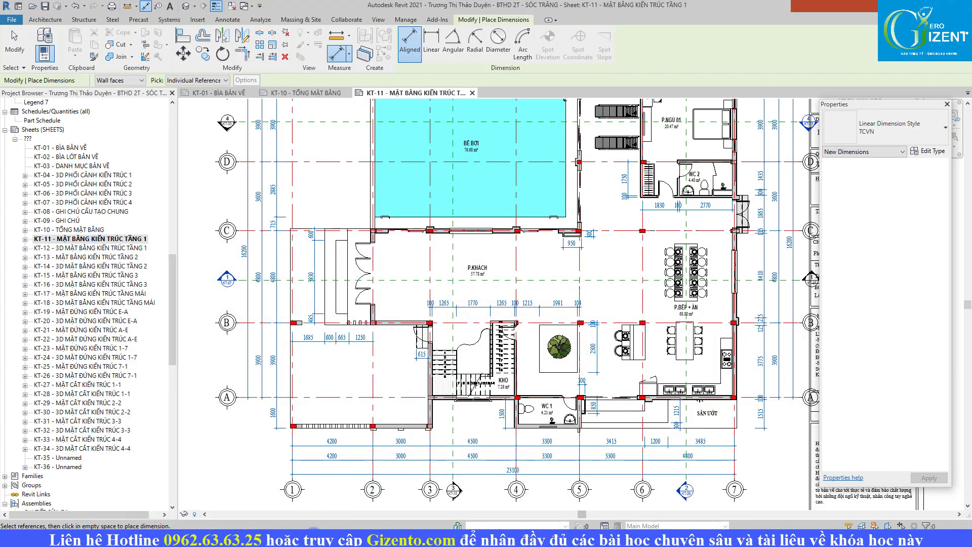
left_click(315, 526)
scroll(511, 354, "down", 2)
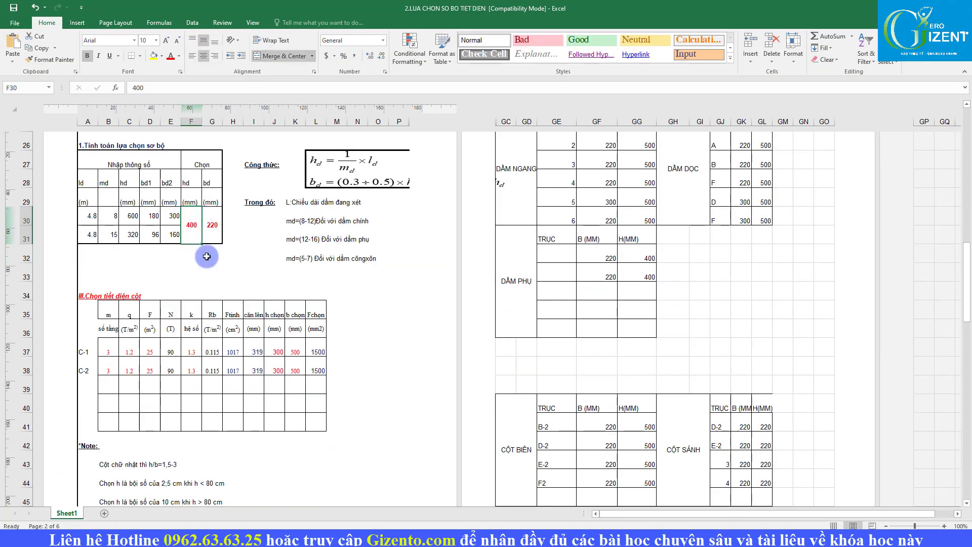
key("alt+Tab")
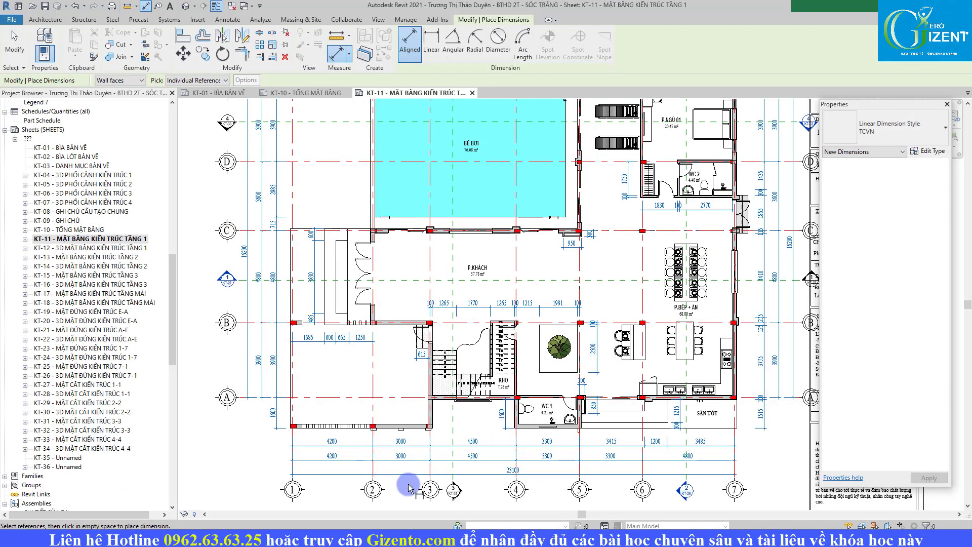
key("alt+Tab")
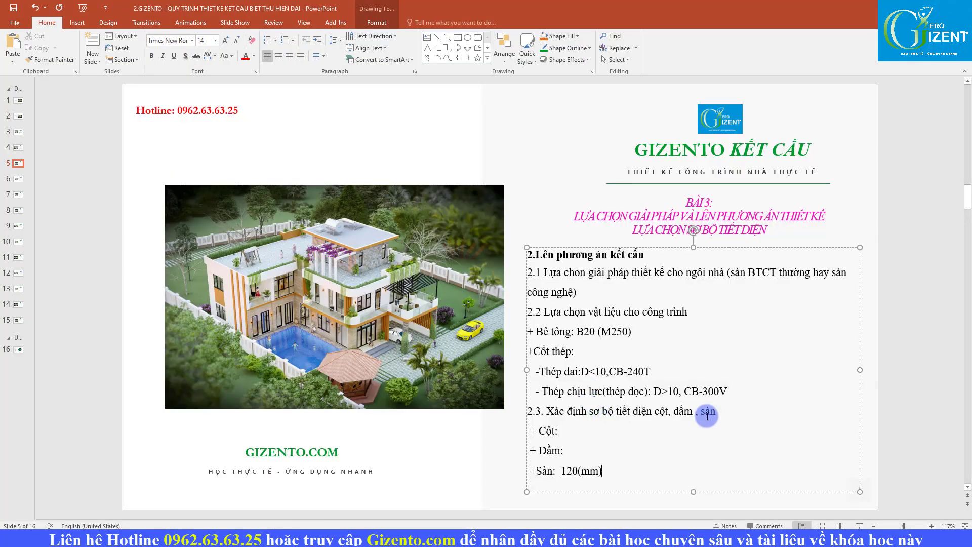
Step: Add '220 x400 (mm)' after the slide's + Dầm: line, then return to the Excel column tables
left_click(572, 454)
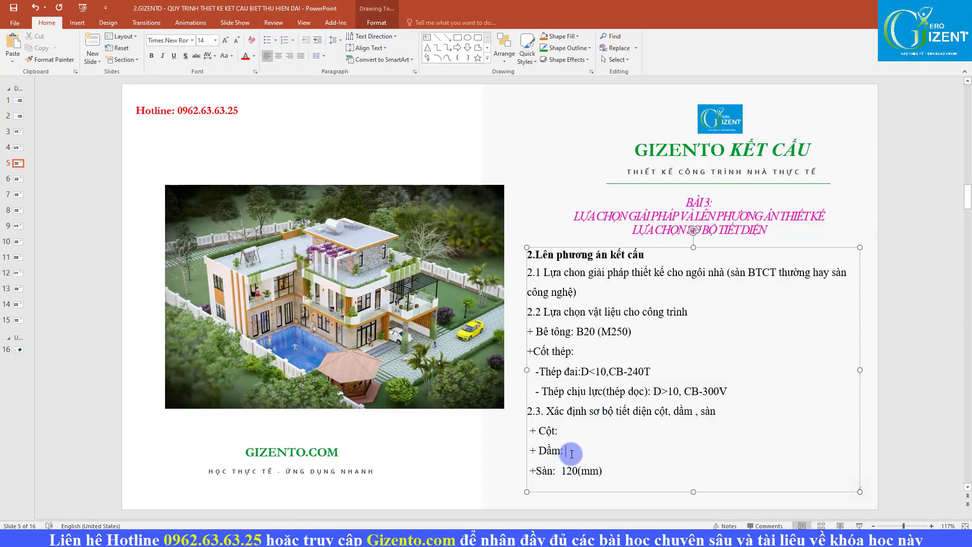
type("220 ")
type("x400")
type(" (mm)")
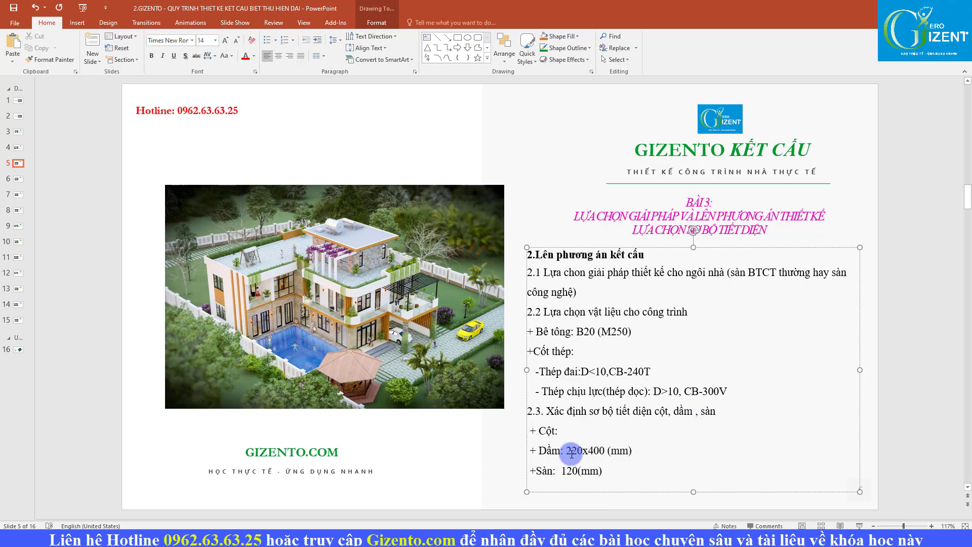
key("alt+Tab")
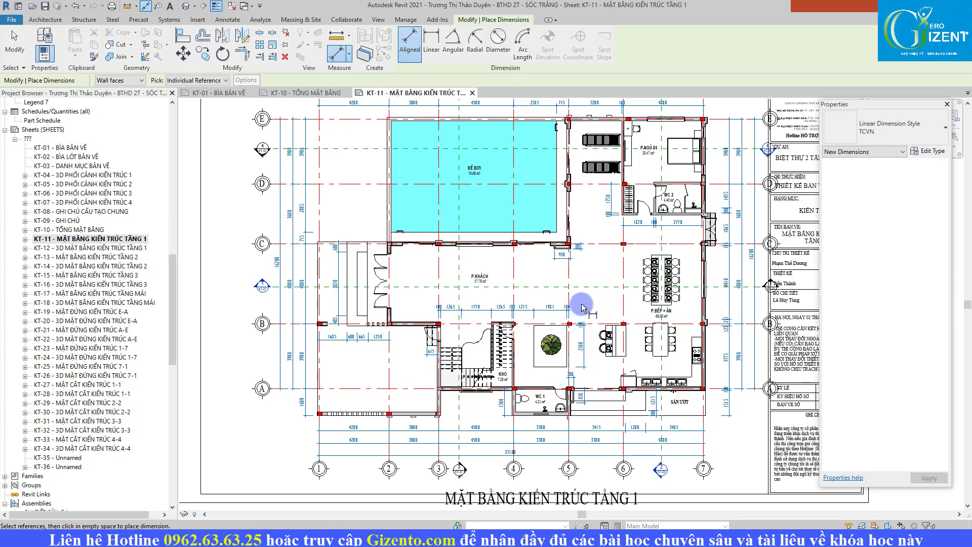
key("alt")
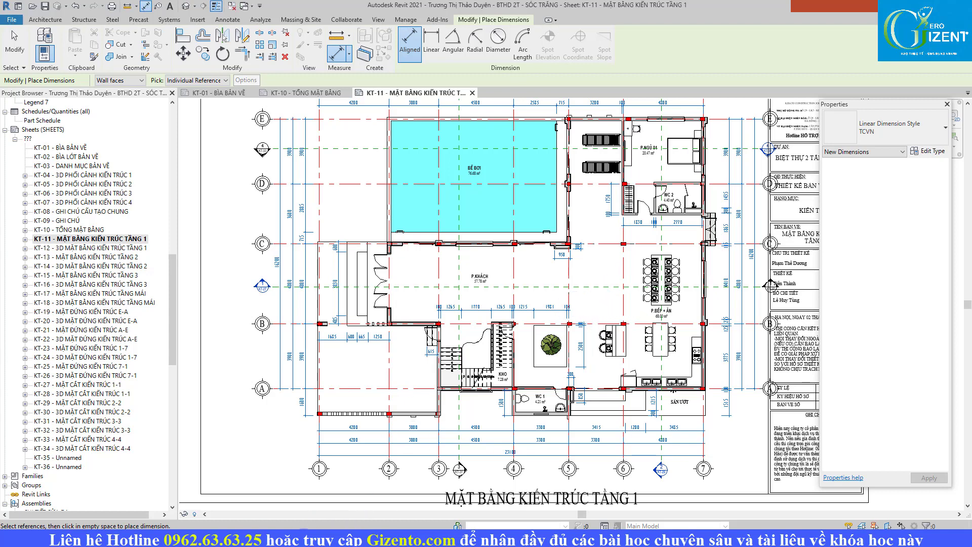
key("alt+Tab")
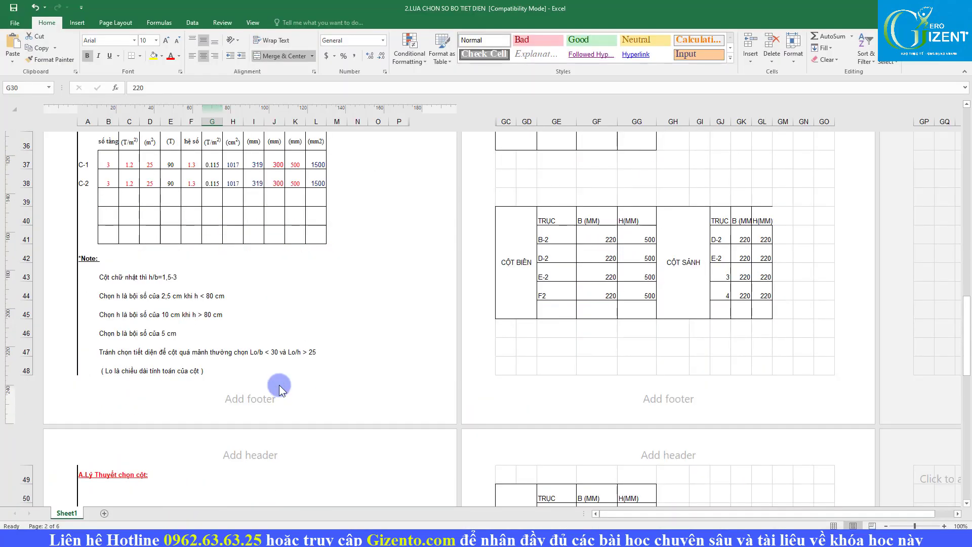
scroll(280, 387, "down", 2)
scroll(283, 385, "down", 5)
scroll(287, 385, "up", 5)
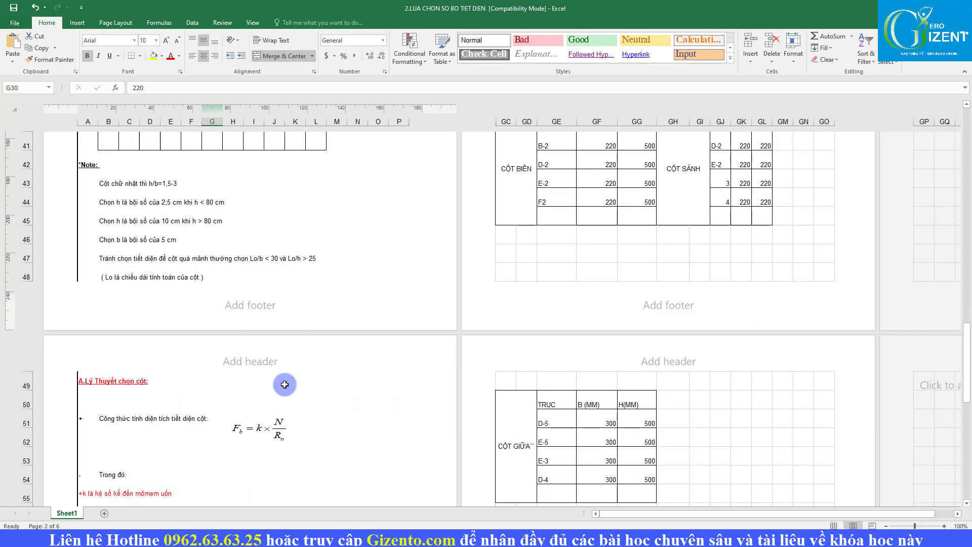
scroll(285, 385, "down", 3)
scroll(284, 385, "up", 6)
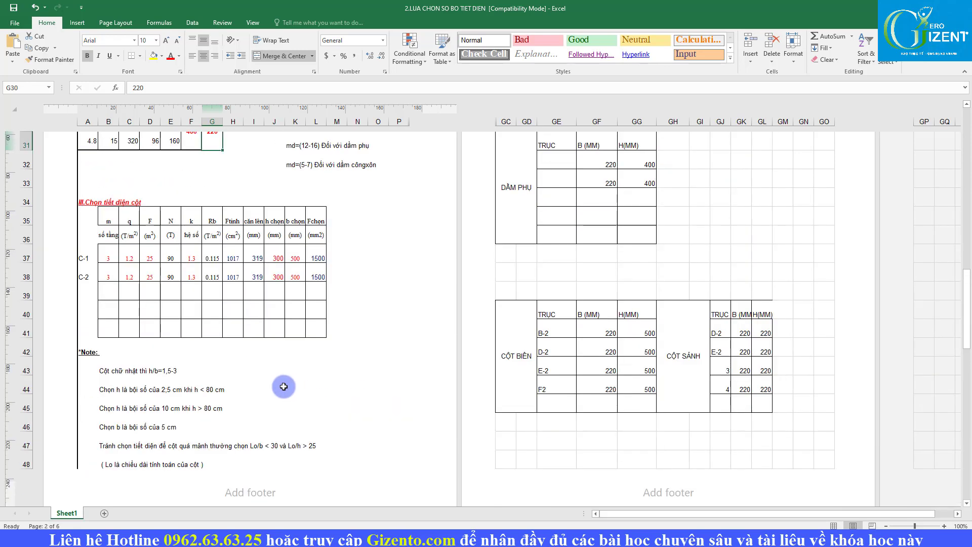
scroll(284, 386, "down", 3)
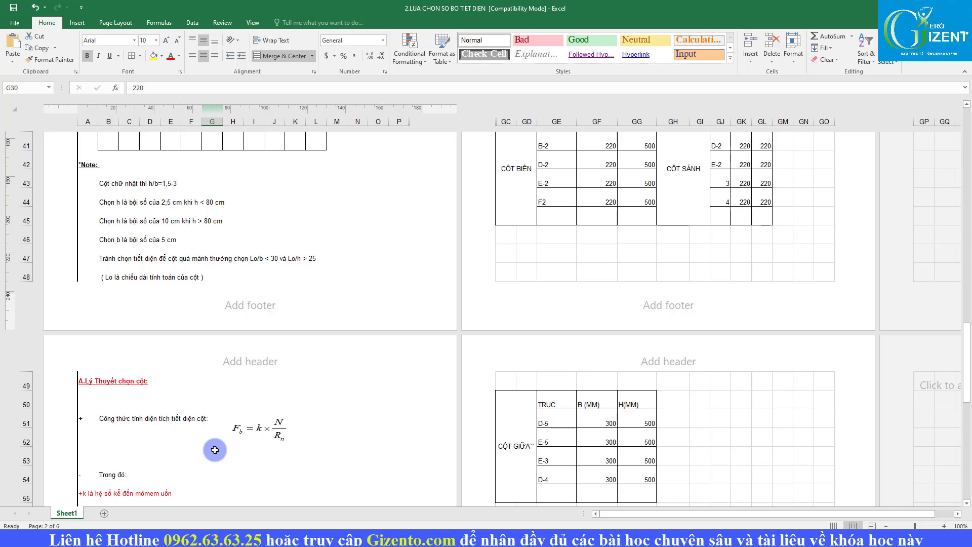
scroll(259, 402, "down", 5)
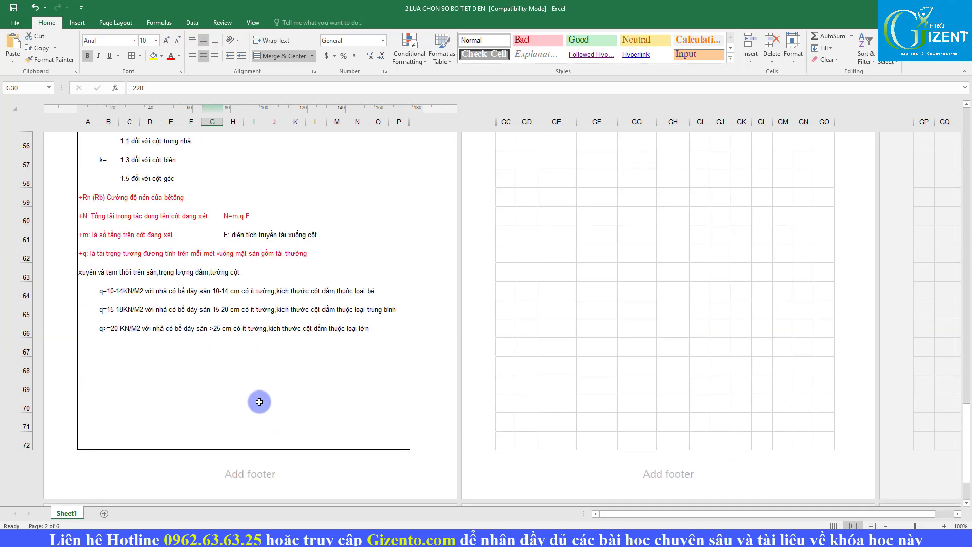
scroll(255, 400, "up", 5)
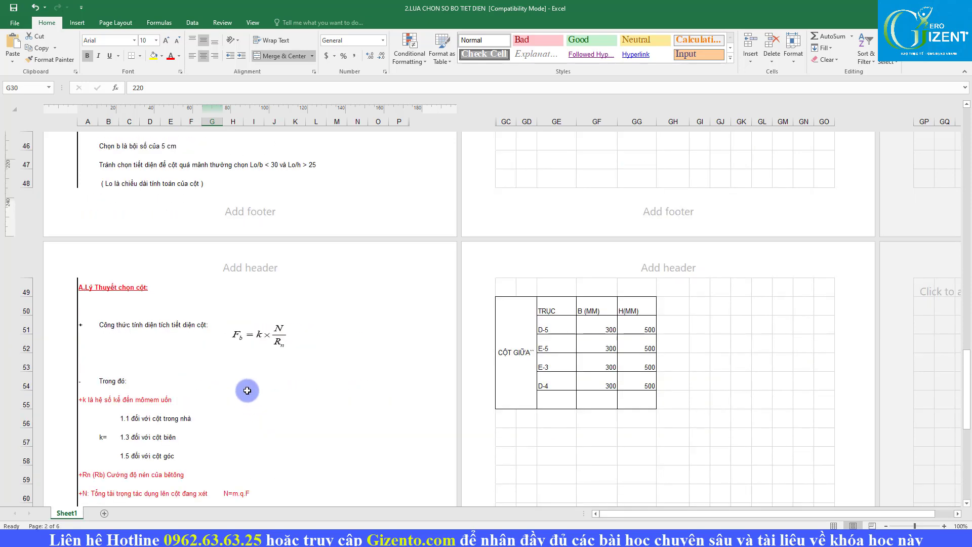
scroll(248, 393, "down", 3)
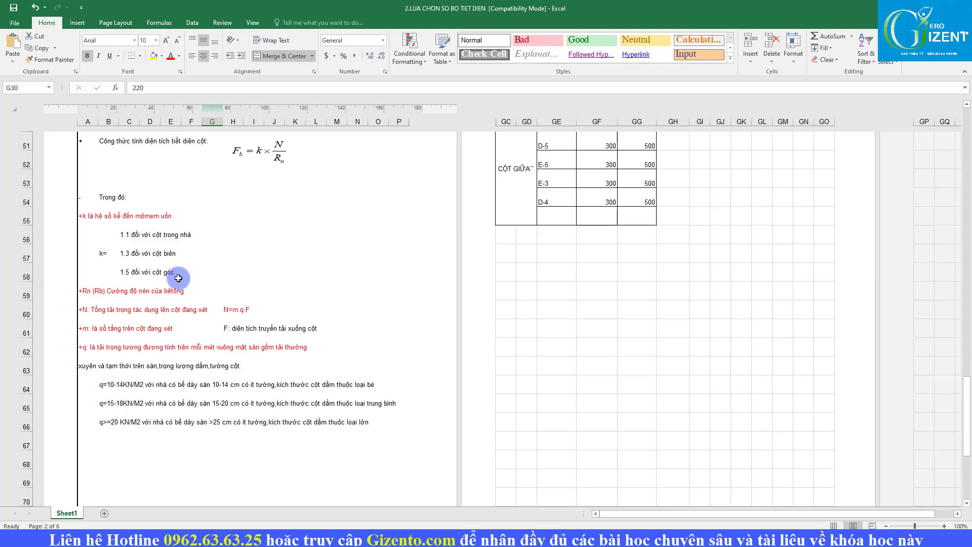
left_click(102, 248)
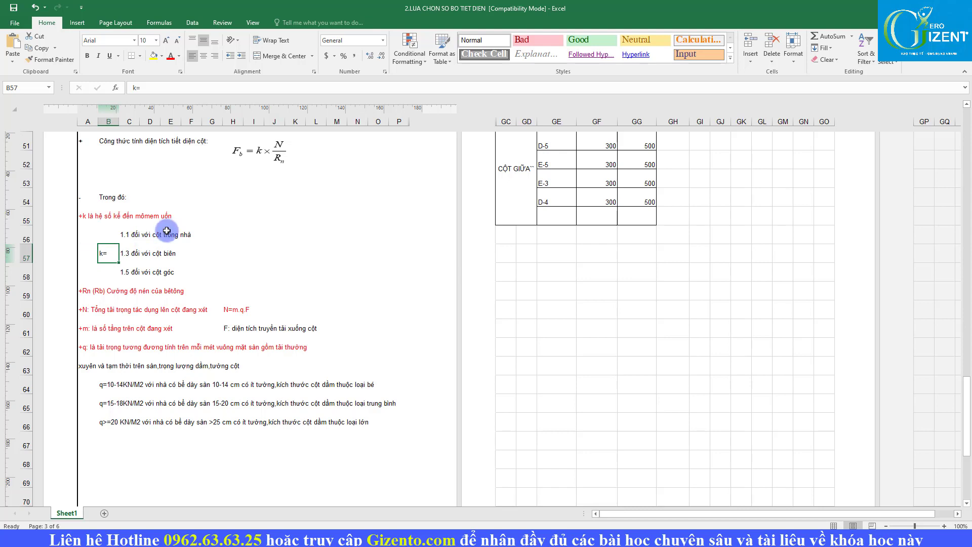
left_click(130, 234)
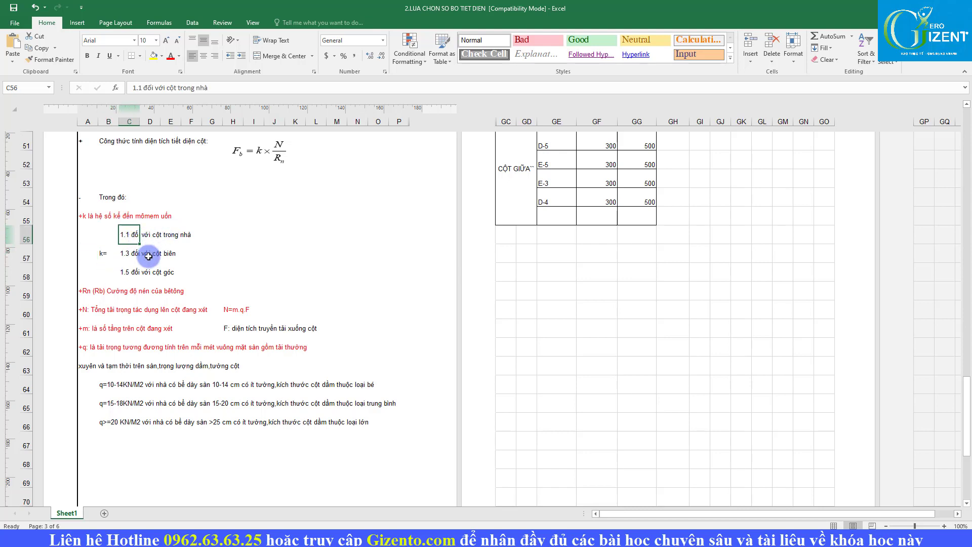
left_click(150, 252)
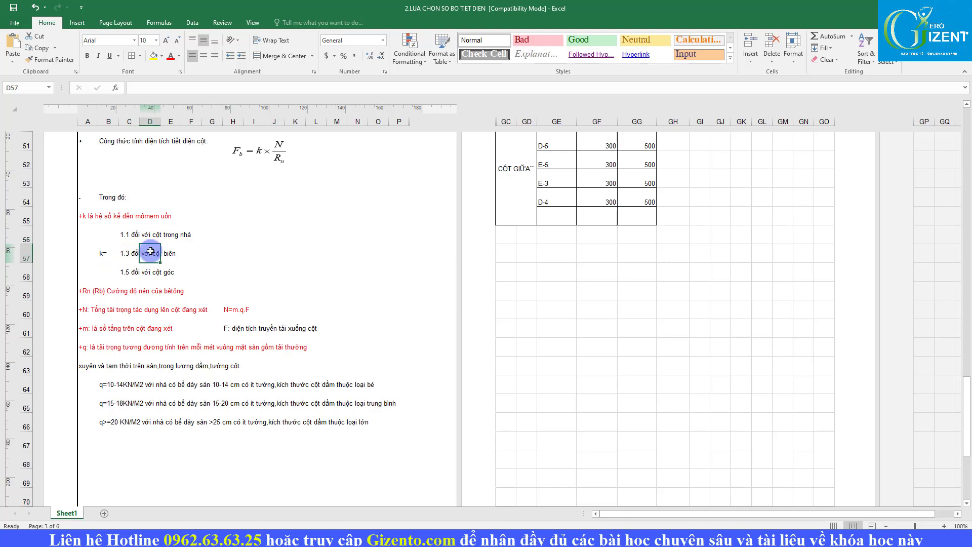
left_click(122, 260)
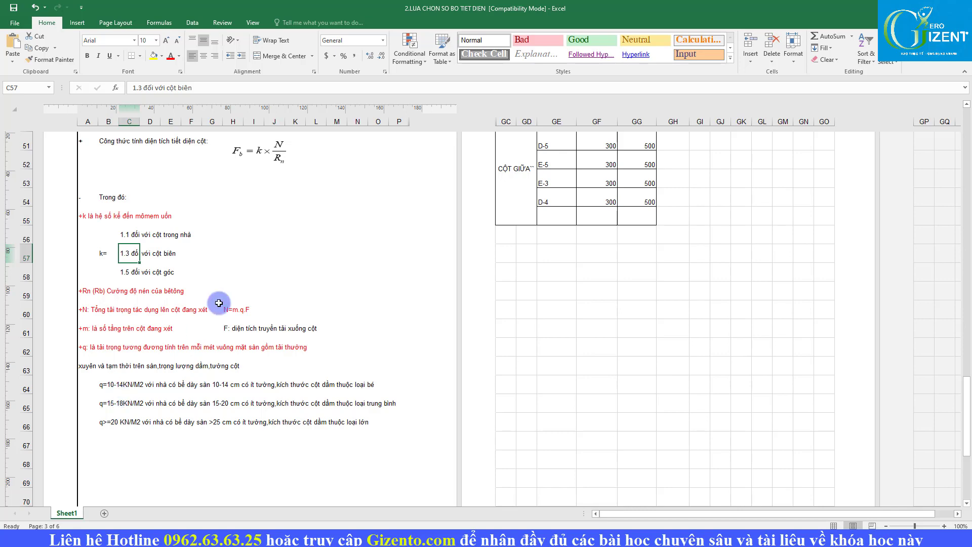
Step: Review column C-1's inputs in the Excel table: the 1.2 load value and 3 storeys
scroll(438, 297, "up", 3)
scroll(438, 297, "up", 5)
scroll(441, 291, "up", 5)
scroll(483, 275, "up", 5)
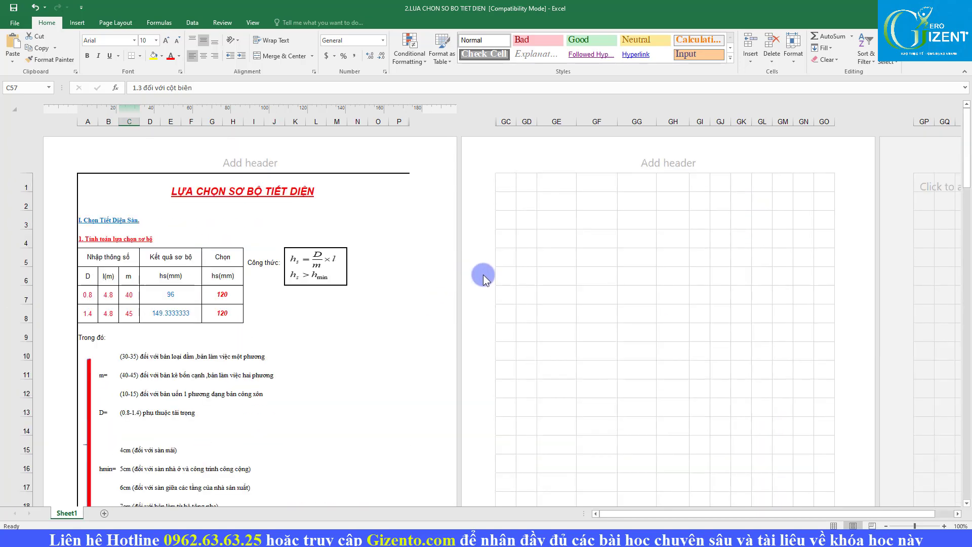
scroll(482, 275, "down", 10)
scroll(479, 277, "down", 2)
scroll(476, 278, "down", 3)
scroll(475, 277, "up", 5)
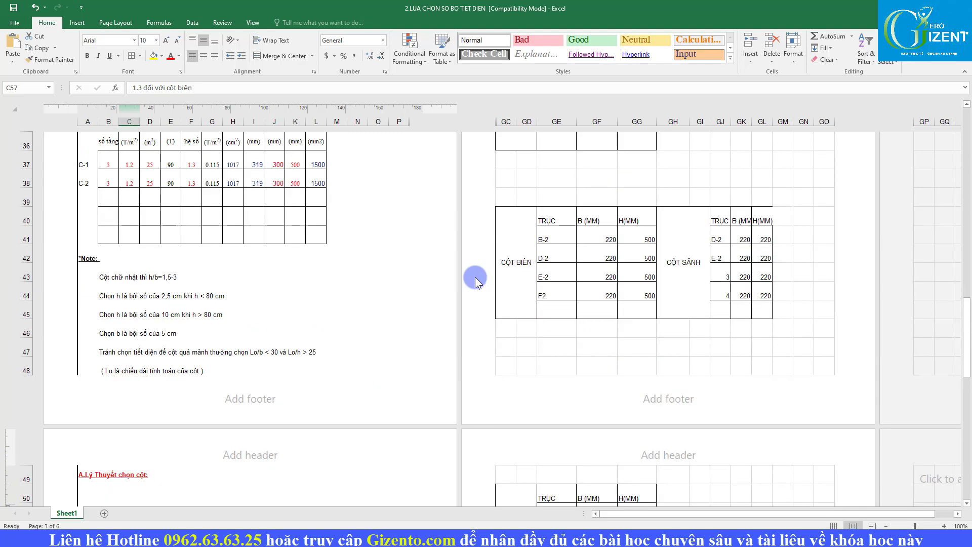
left_click(129, 163)
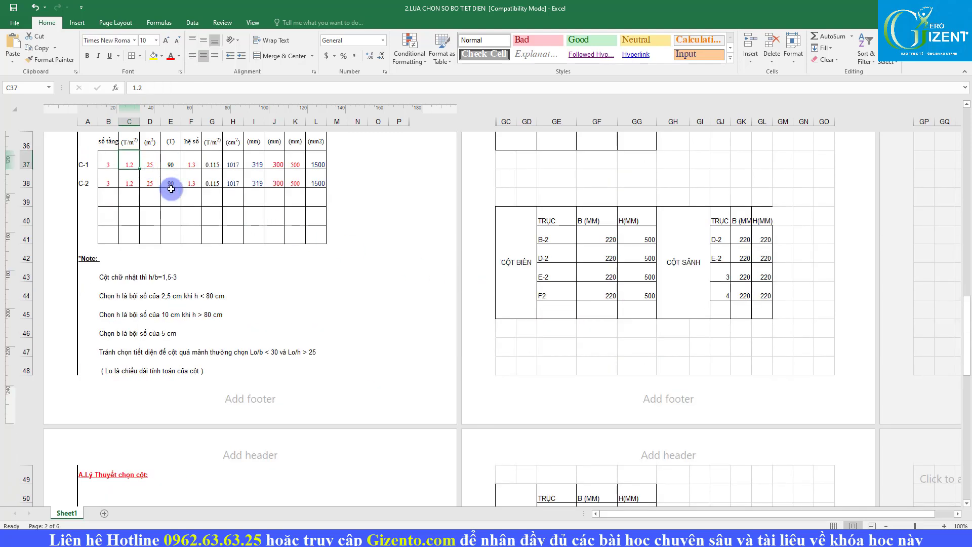
left_click(110, 163)
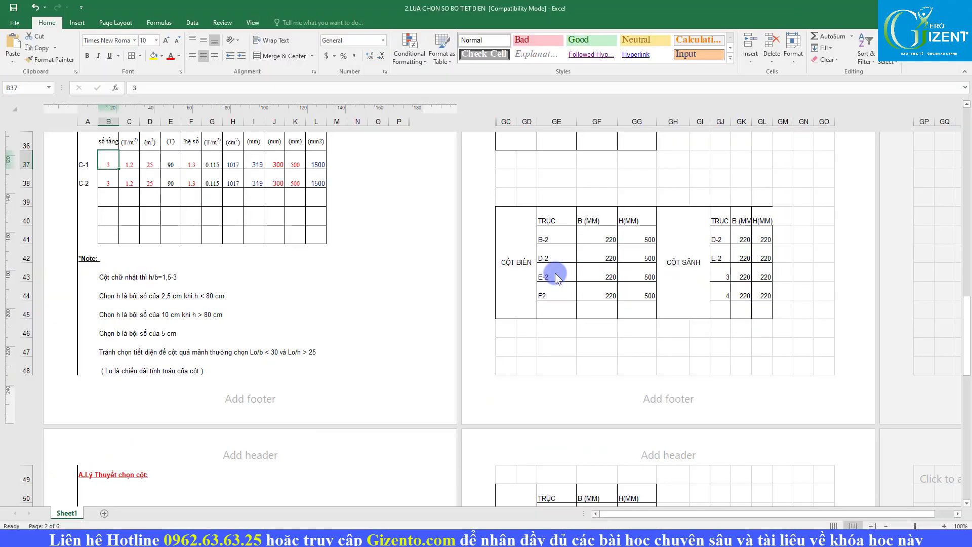
scroll(190, 347, "down", 3)
scroll(203, 350, "down", 3)
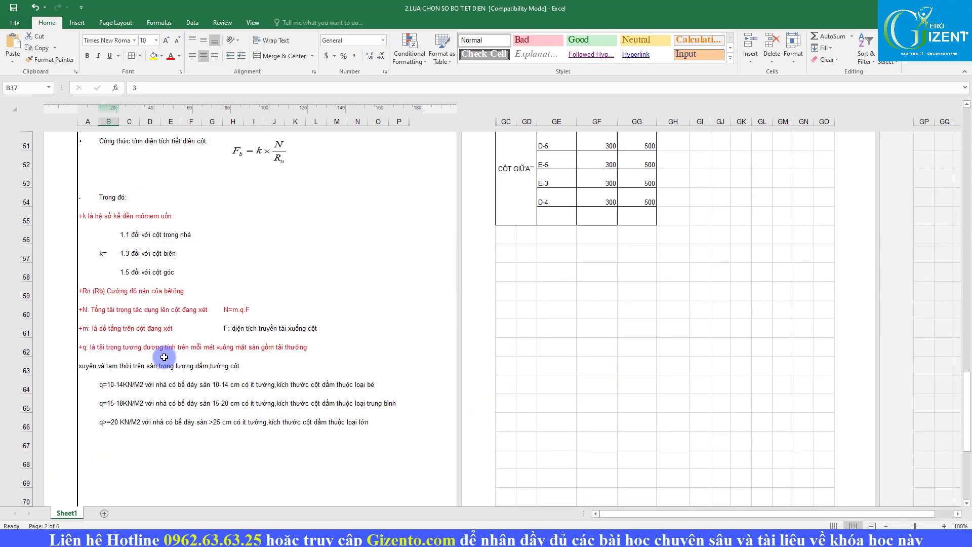
scroll(176, 348, "down", 2)
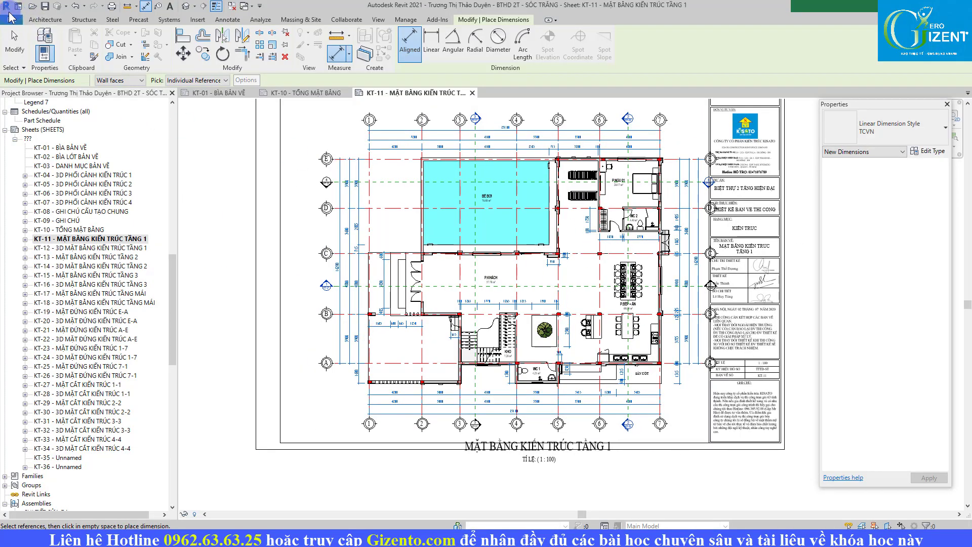
Step: Start a DWG export of the sheet and browse to the Desktop as destination
left_click(10, 19)
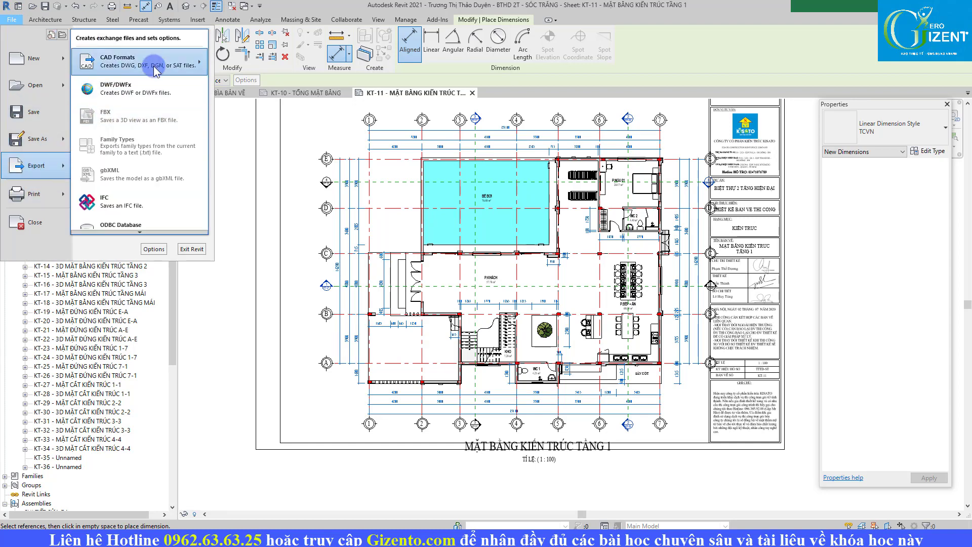
mouse_move(141, 60)
left_click(230, 62)
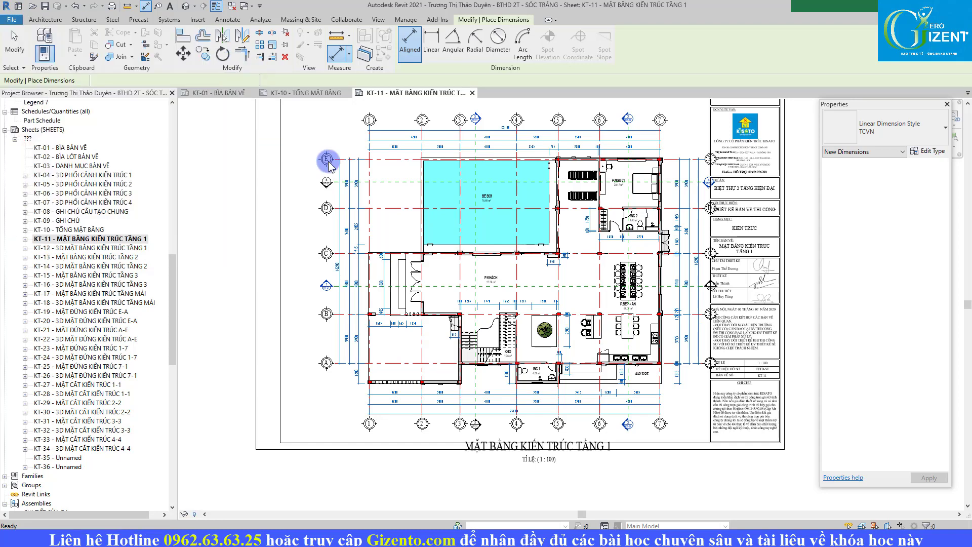
left_click(506, 396)
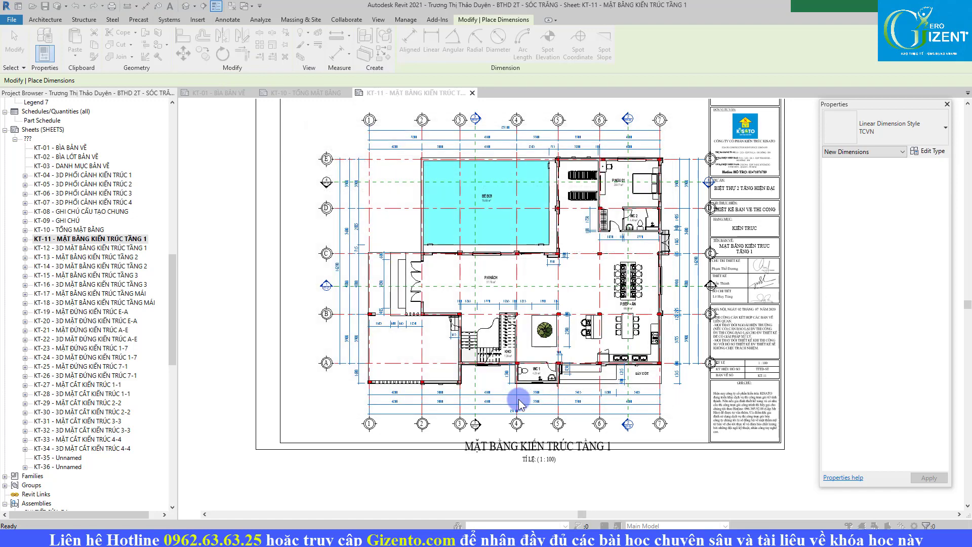
left_click(432, 147)
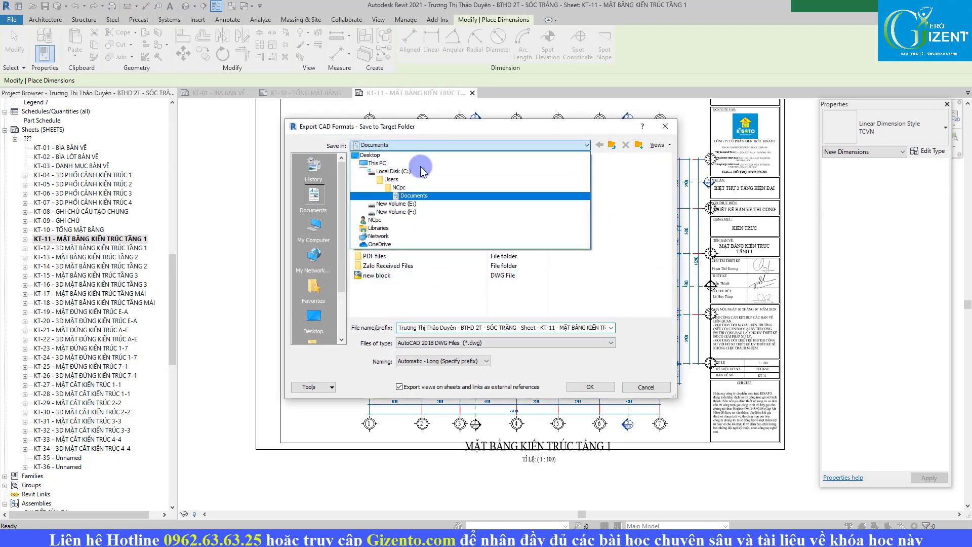
left_click(415, 205)
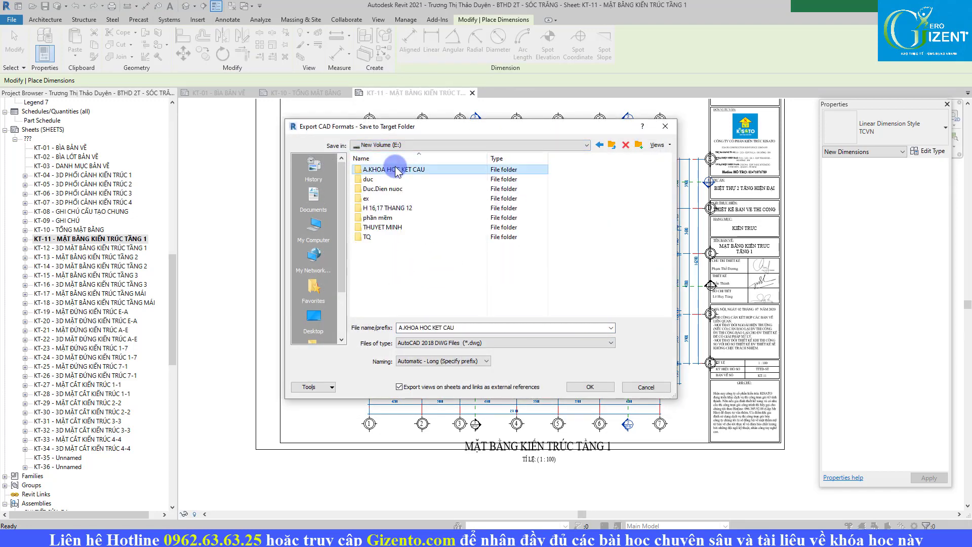
double_click(402, 169)
left_click(401, 199)
double_click(400, 199)
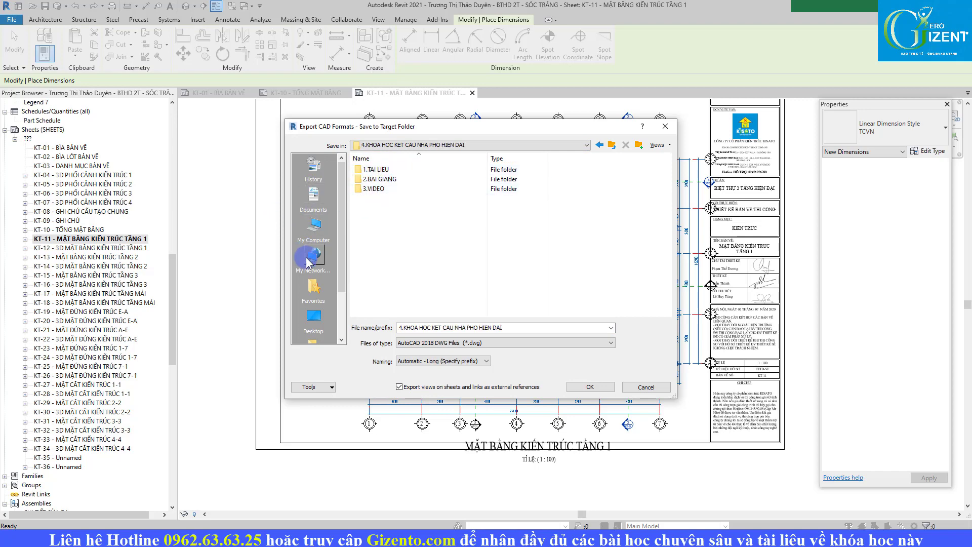
left_click(314, 318)
Step: Create a new Desktop folder, name the file 'mat bbang tang 1', and export it there
right_click(526, 212)
mouse_move(577, 305)
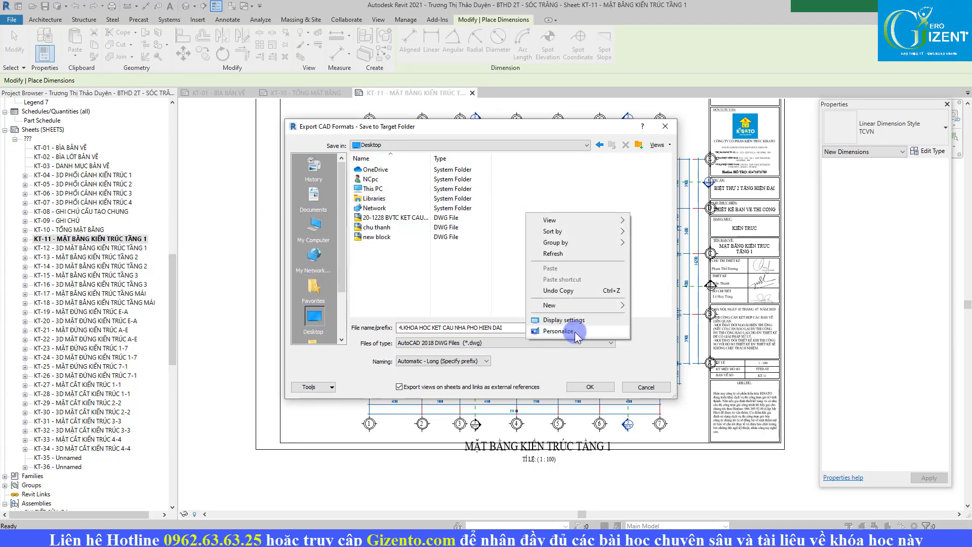
left_click(640, 306)
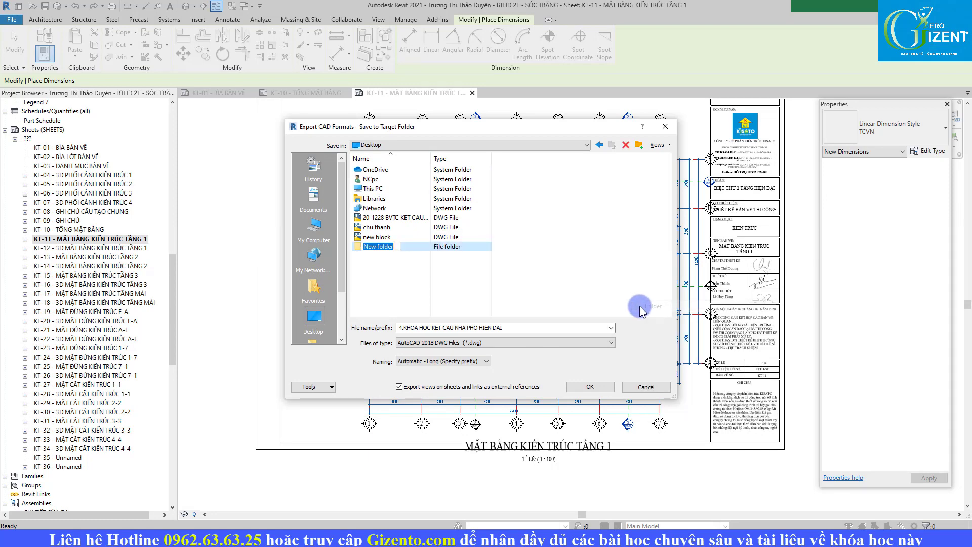
type("xuat ca")
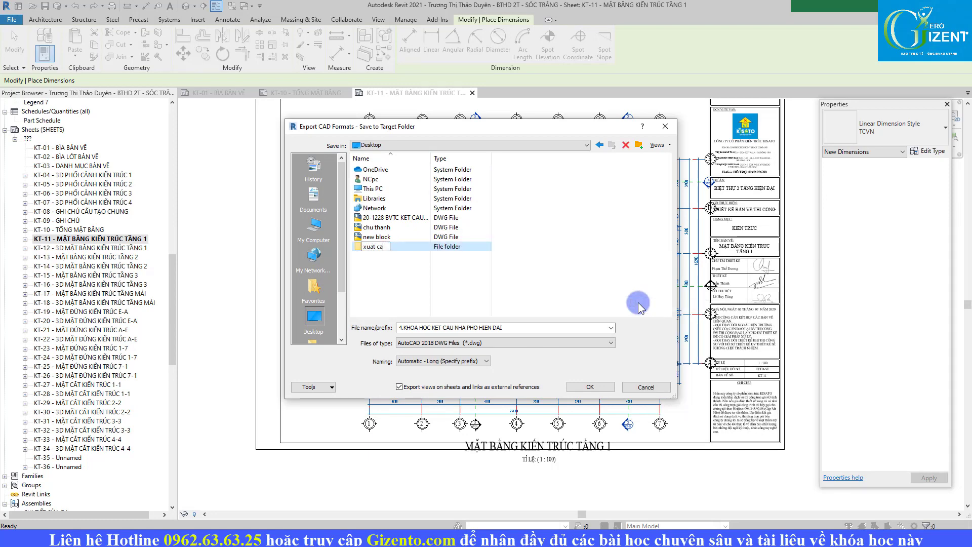
type("d")
key("Return")
double_click(446, 247)
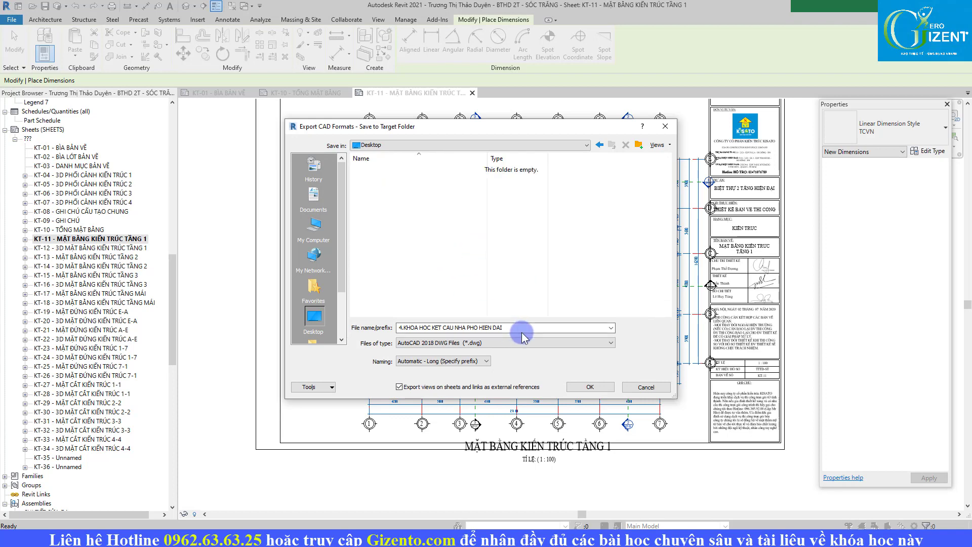
triple_click(526, 332)
type("mat bb")
type("ang tang 1")
left_click(605, 389)
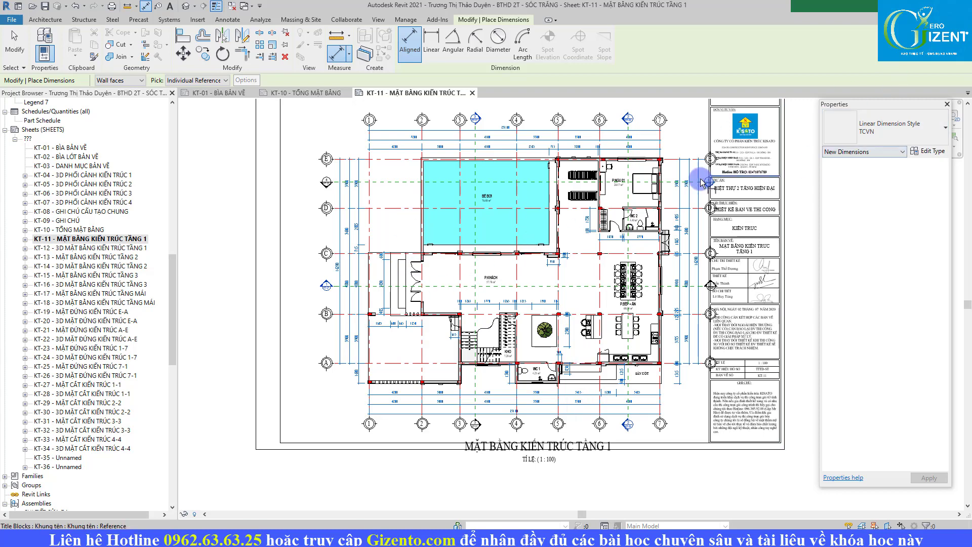
Step: Open the empty xuat cadf folder on the Desktop in File Explorer, then return to Revit
key("alt+Tab")
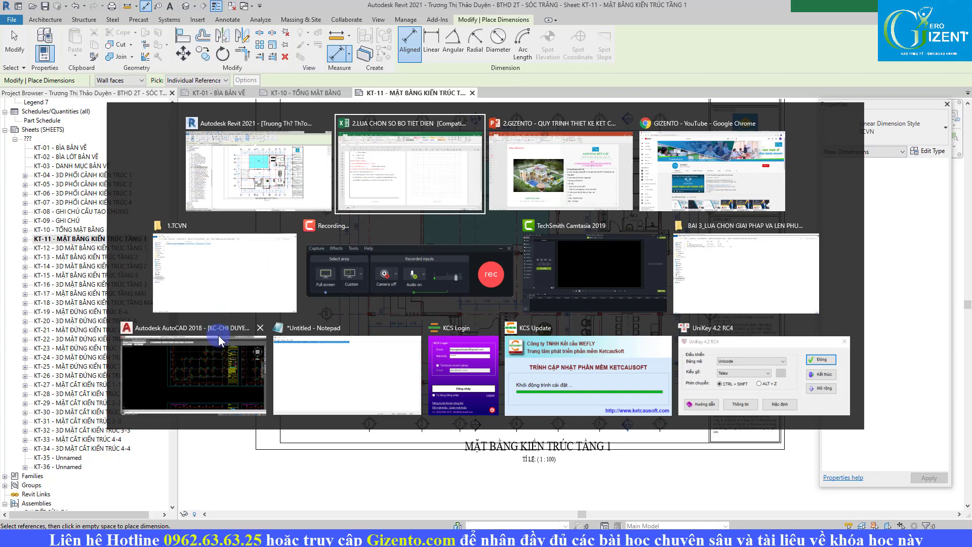
left_click(702, 263)
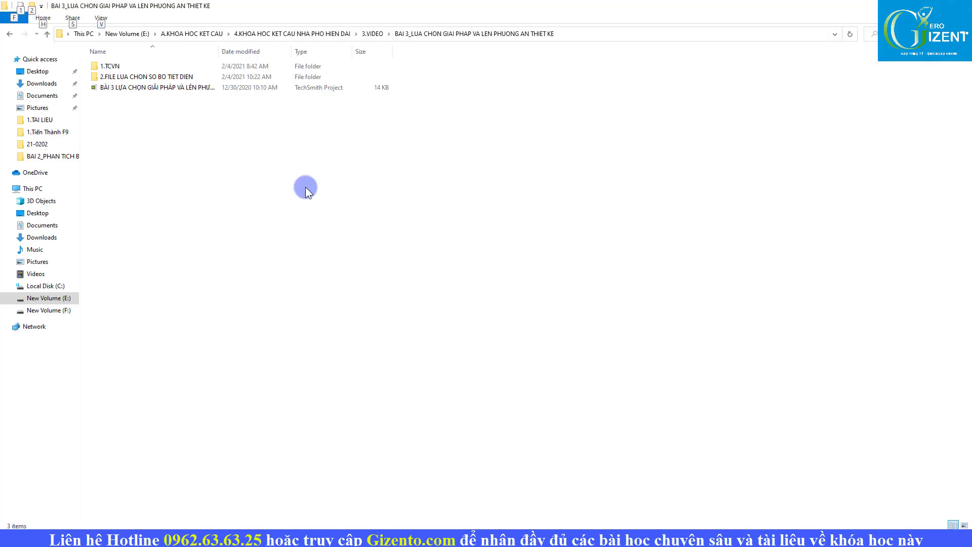
left_click(35, 73)
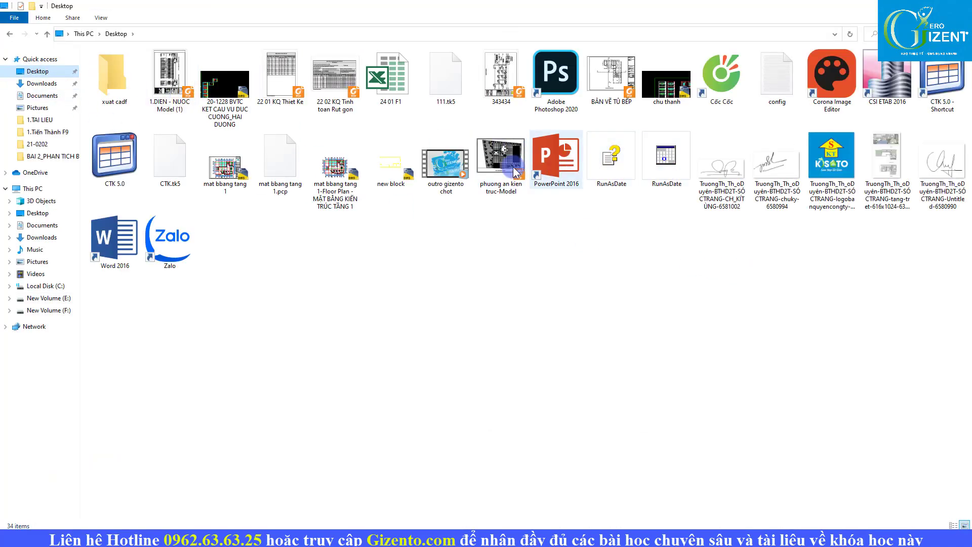
double_click(100, 84)
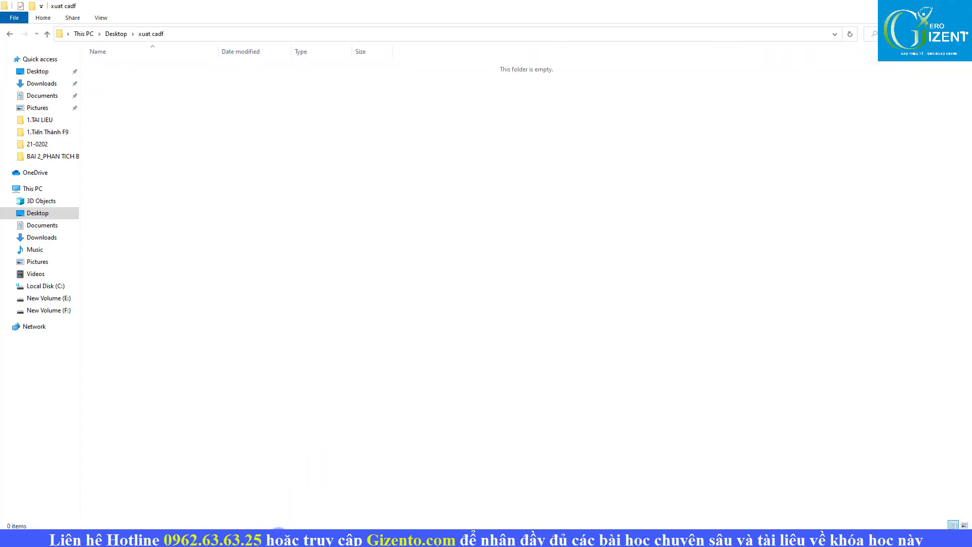
left_click(280, 538)
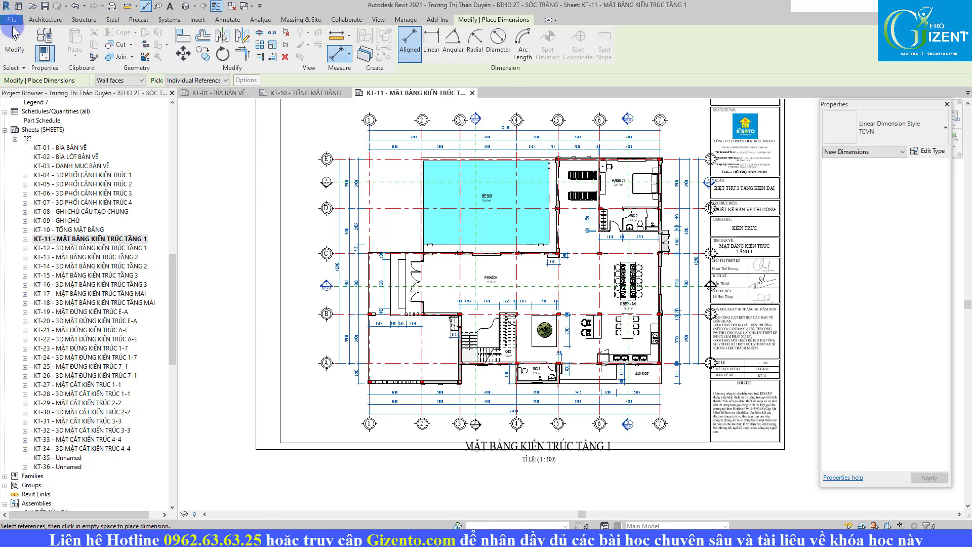
Step: Export sheet KT-11 as a DWG into the xuat cadf folder
left_click(12, 25)
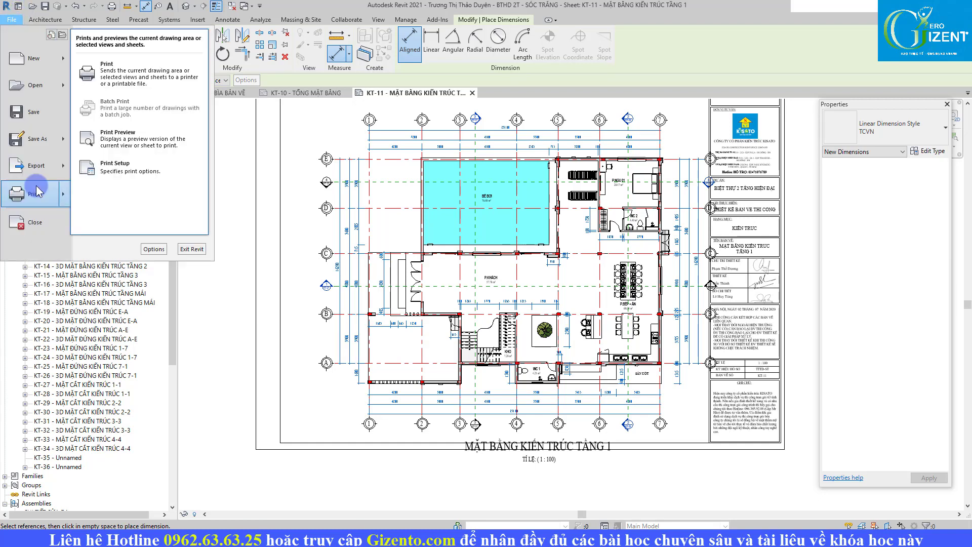
left_click(41, 164)
mouse_move(136, 61)
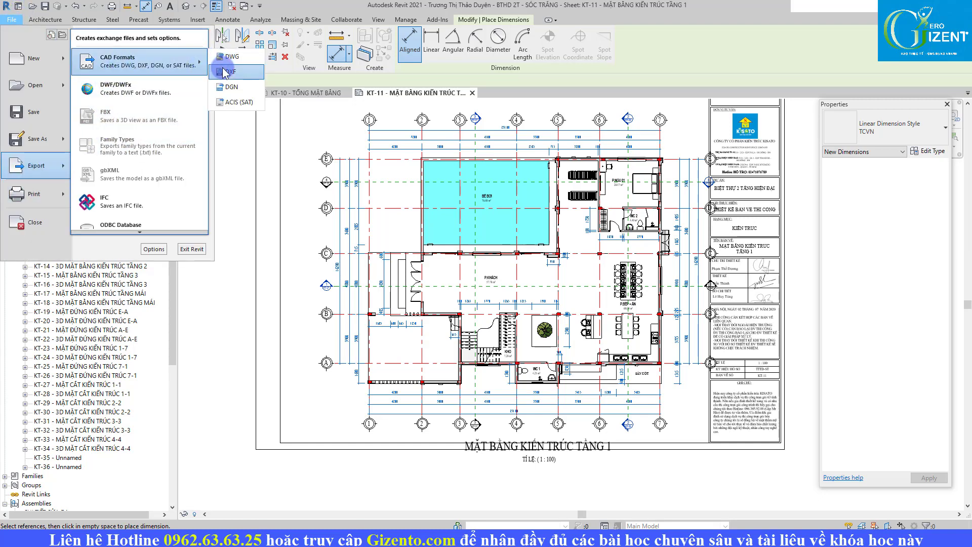
left_click(231, 57)
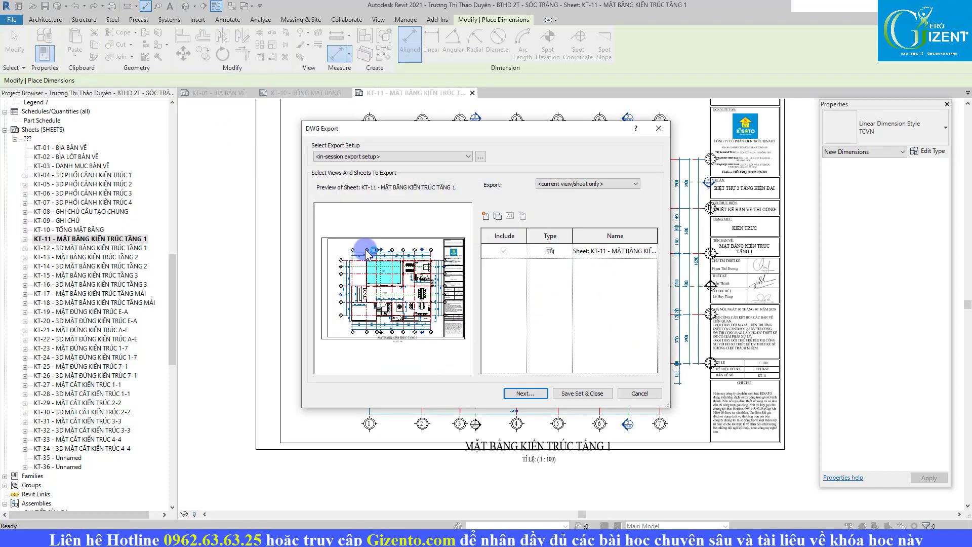
left_click(527, 393)
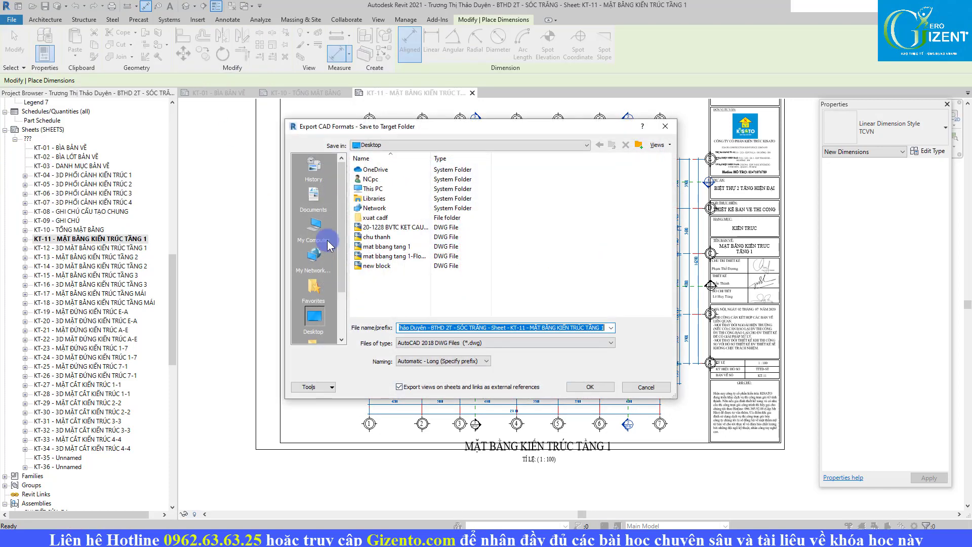
double_click(375, 218)
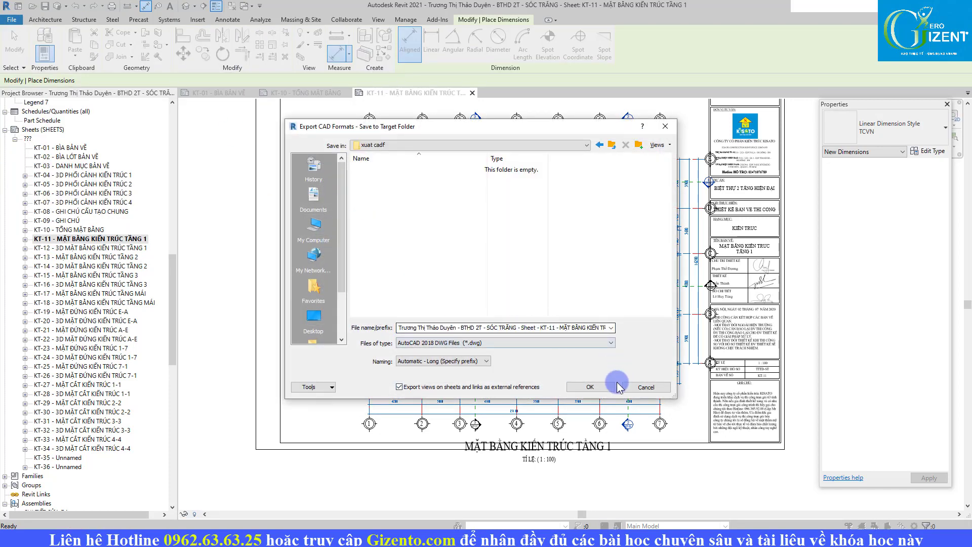
left_click(602, 390)
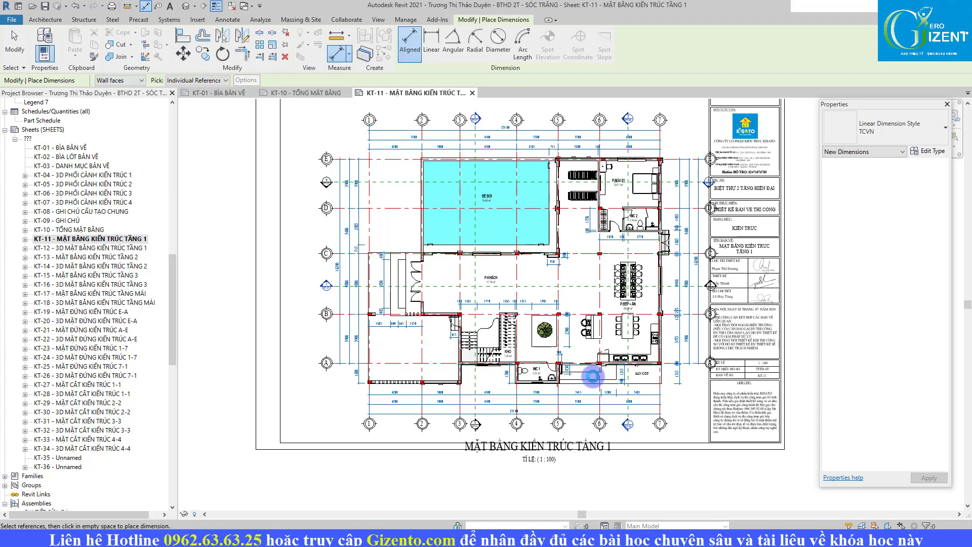
Step: Open the exported KT-11 drawing from the xuat cadf folder in AutoCAD
key("alt+Tab")
left_click(434, 186)
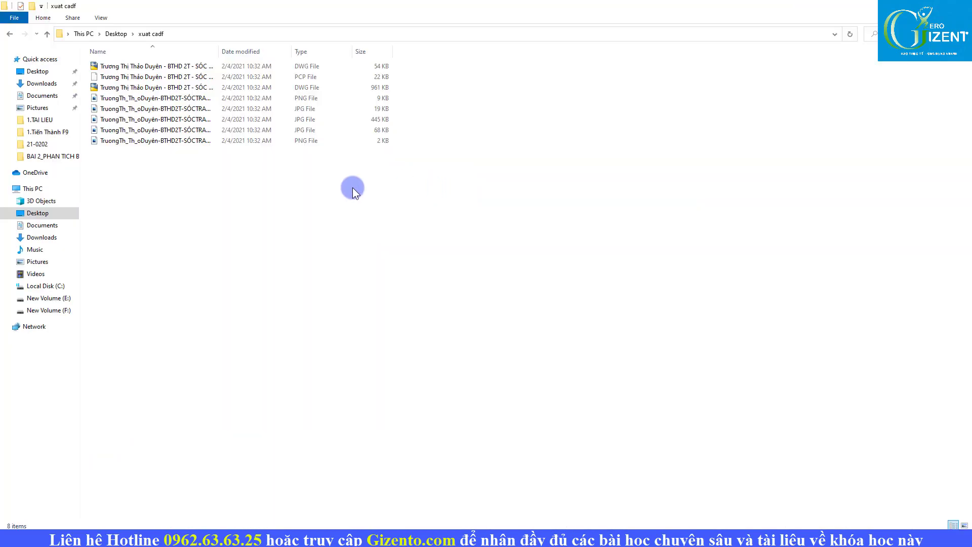
double_click(174, 66)
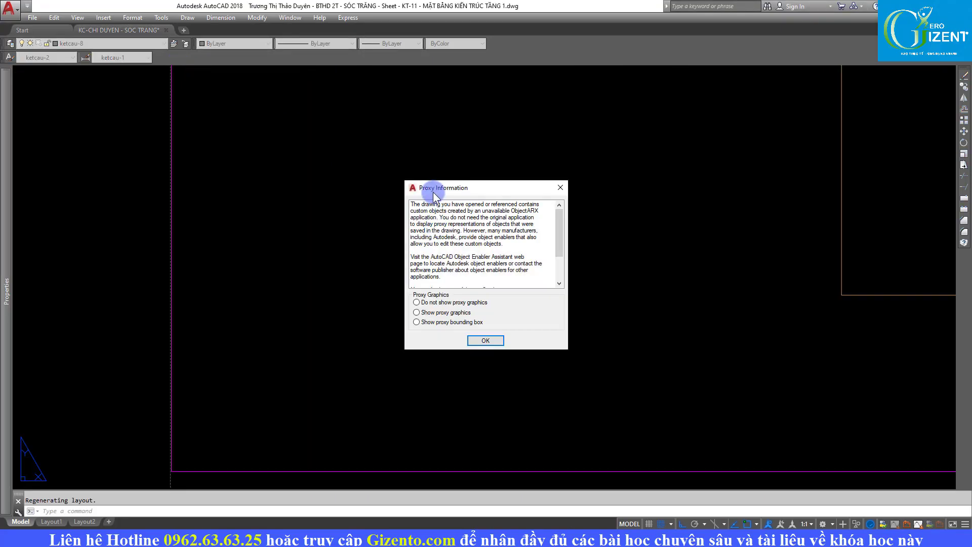
Step: Dismiss the proxy notice and draw a rectangle around the kitchen island table
key("Return")
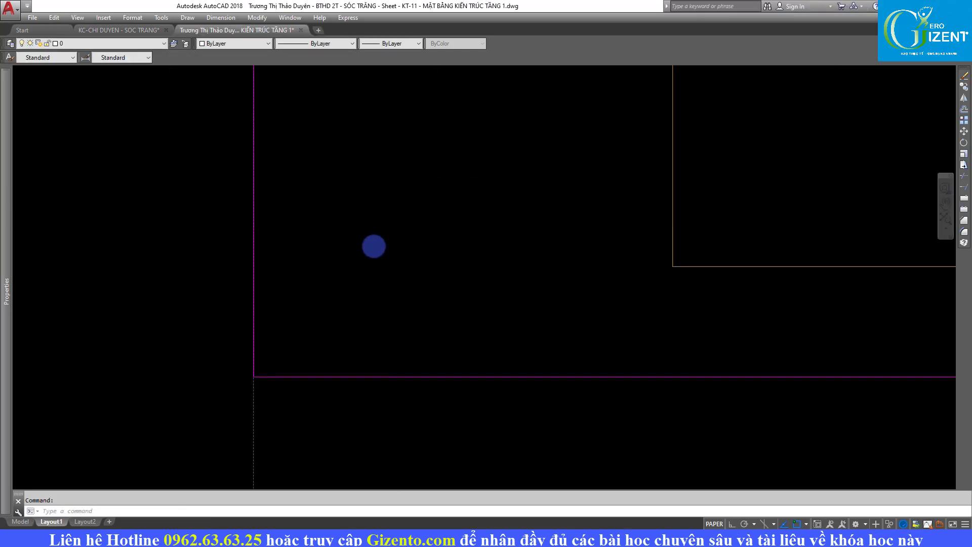
scroll(374, 247, "down", 3)
scroll(393, 263, "down", 3)
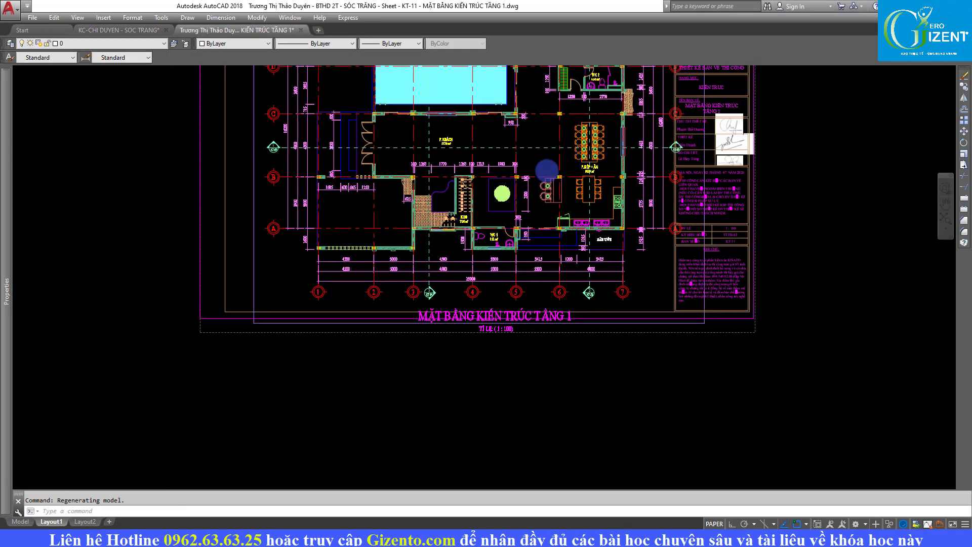
scroll(546, 170, "up", 4)
type("rec")
key("Return")
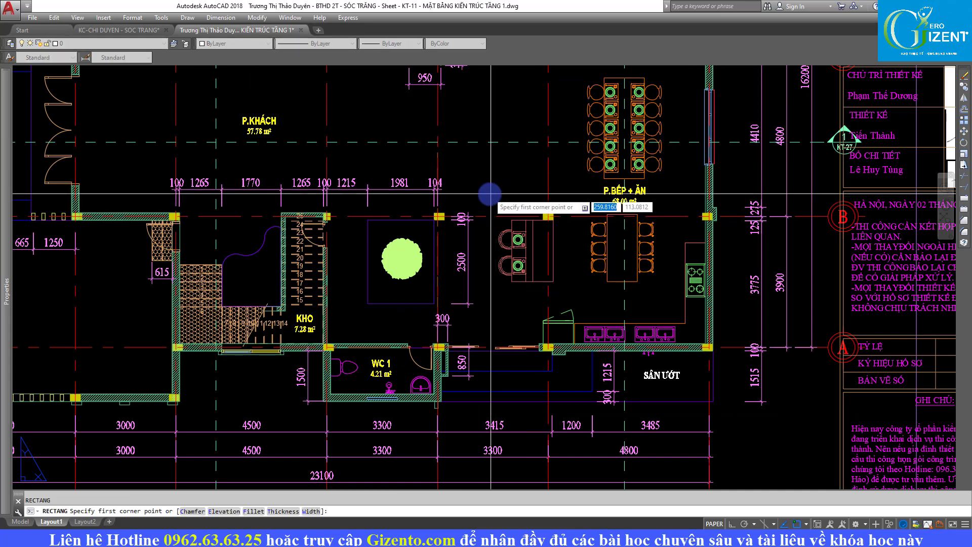
left_click(486, 181)
left_click(579, 291)
left_click_drag(266, 268, 306, 273)
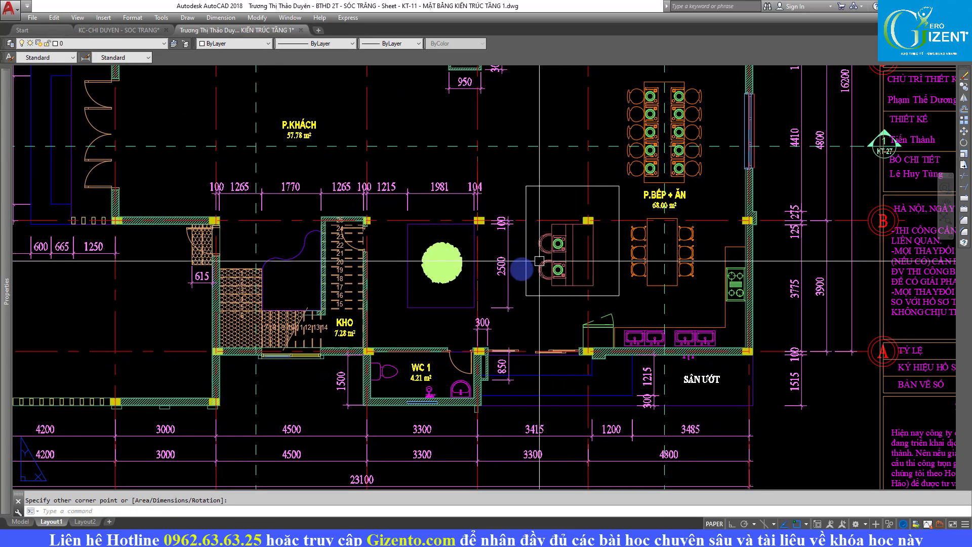
scroll(604, 205, "up", 4)
key("Escape")
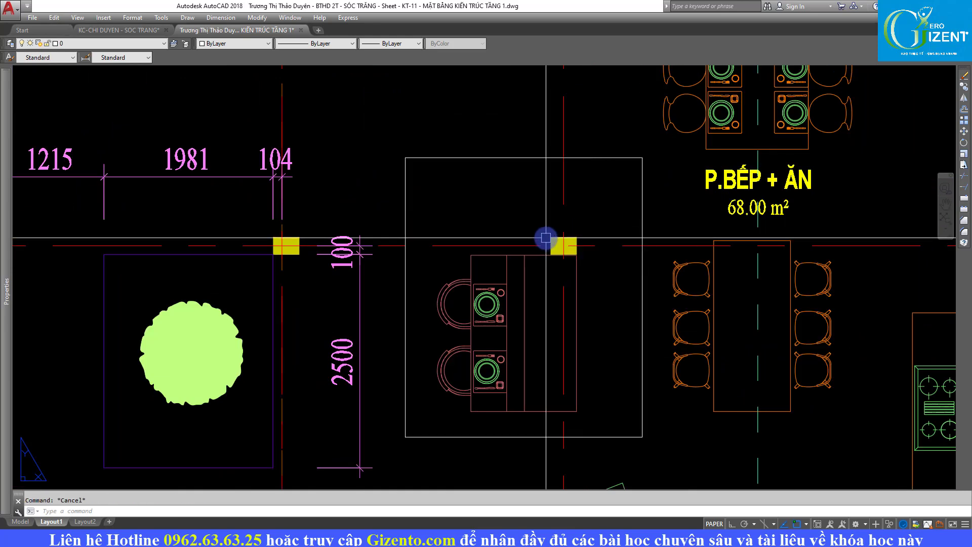
Step: Toggle the command line and cancel the attempted D dimension commands
key("ctrl+9")
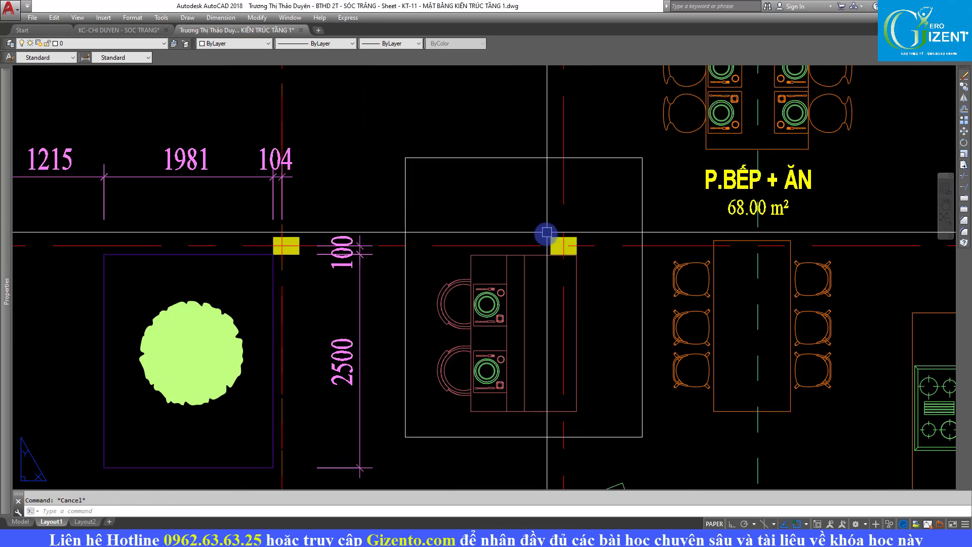
type("d")
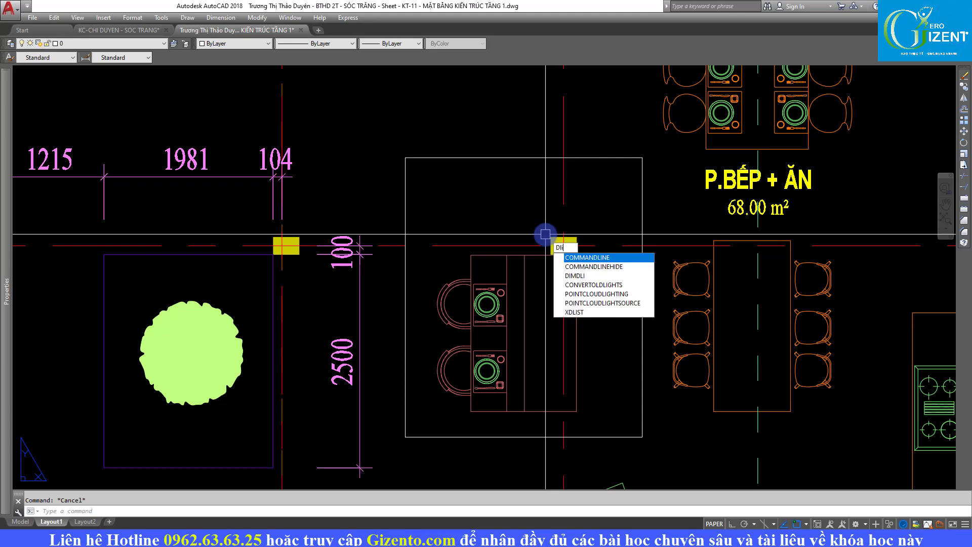
key("Escape")
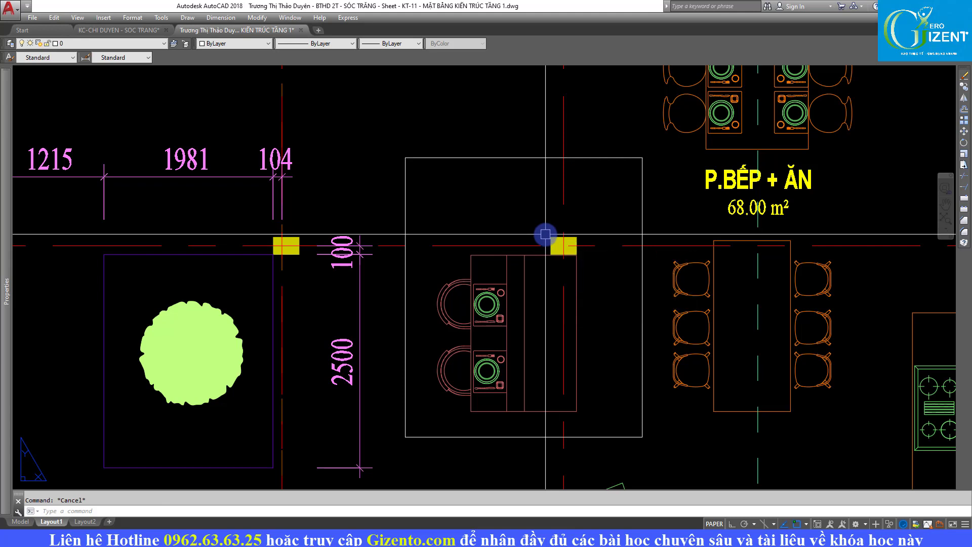
key("Escape")
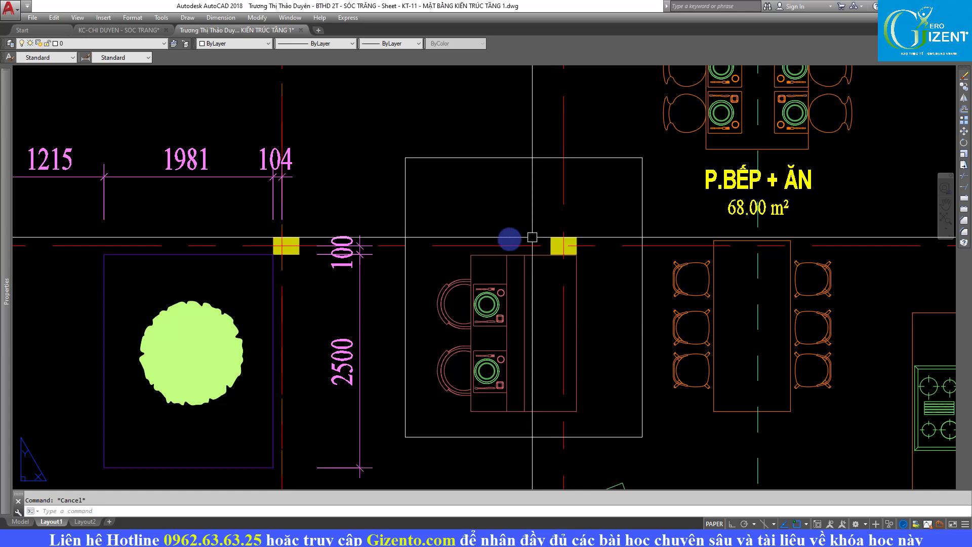
type("D")
key("Escape")
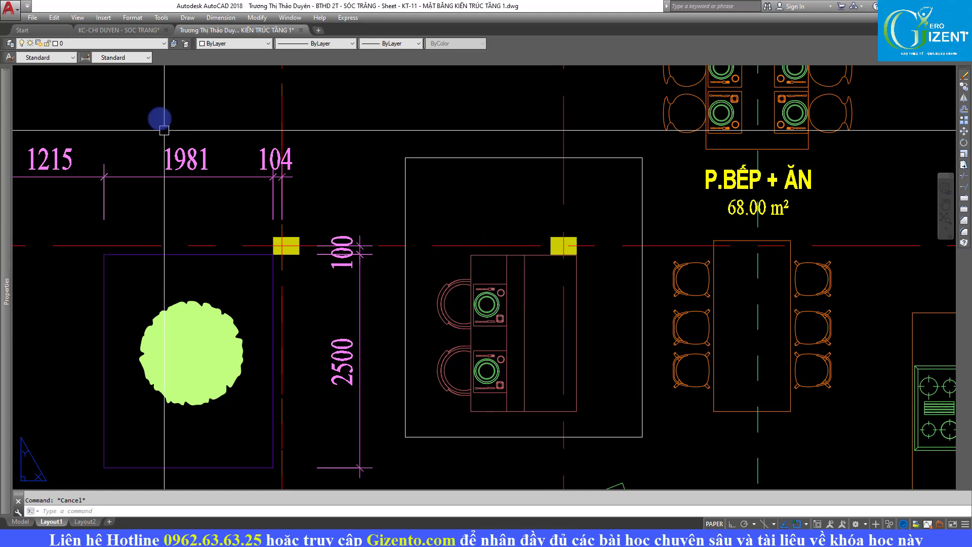
Step: Try a linear dimension on the plan, then cancel it unfinished
left_click(209, 18)
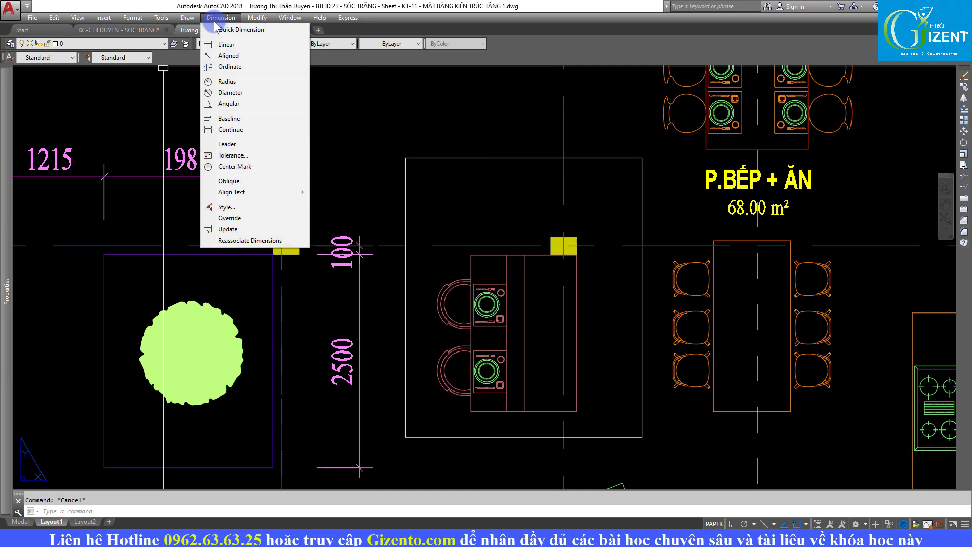
left_click(263, 44)
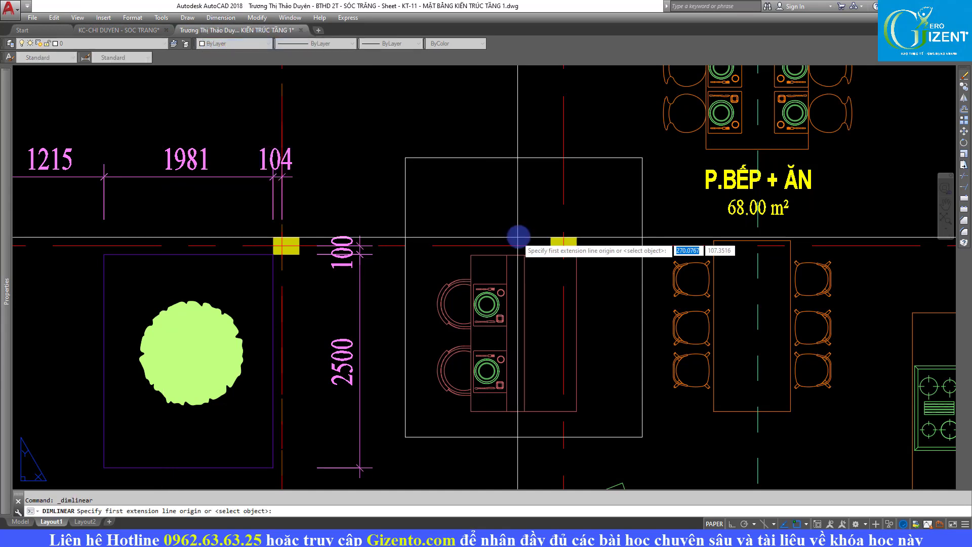
left_click(572, 245)
left_click(570, 237)
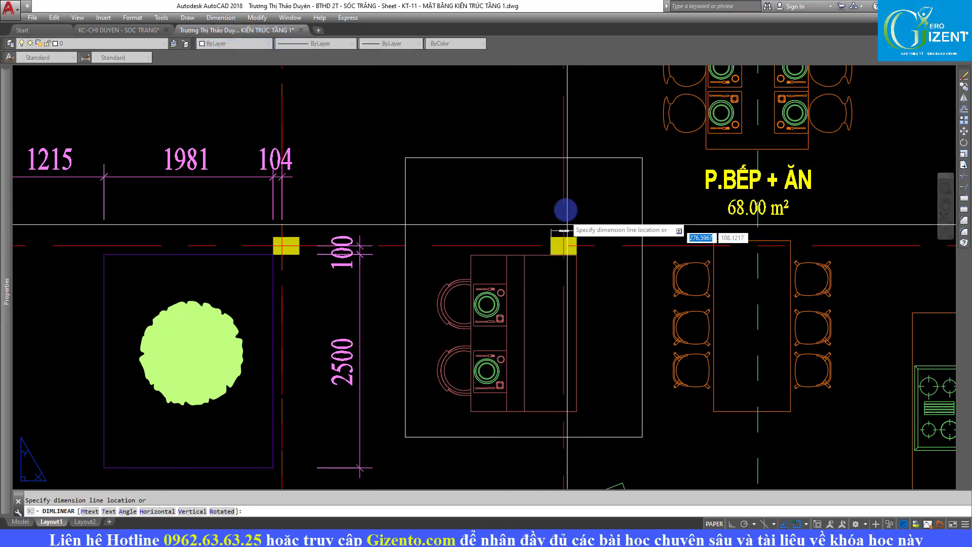
scroll(568, 217, "up", 8)
scroll(557, 227, "down", 6)
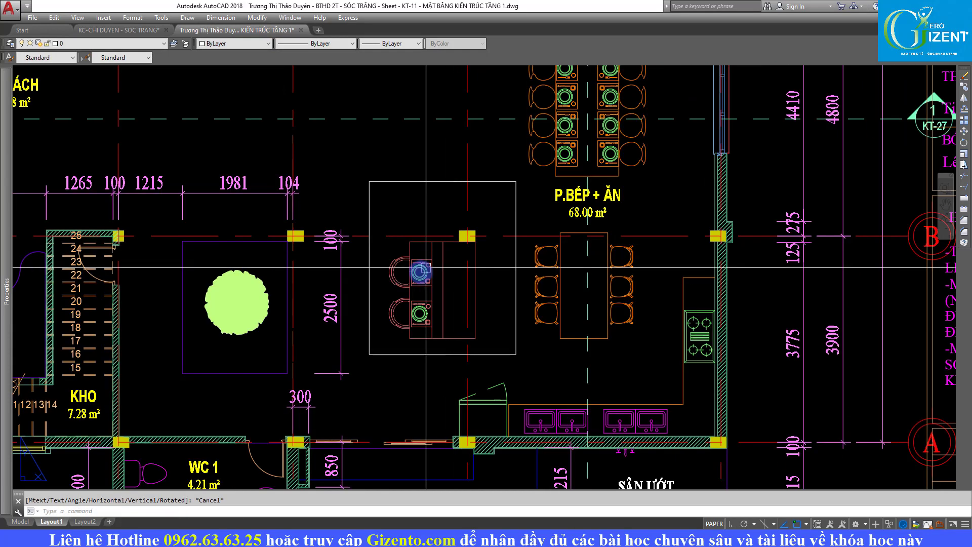
key("Escape")
scroll(603, 241, "down", 2)
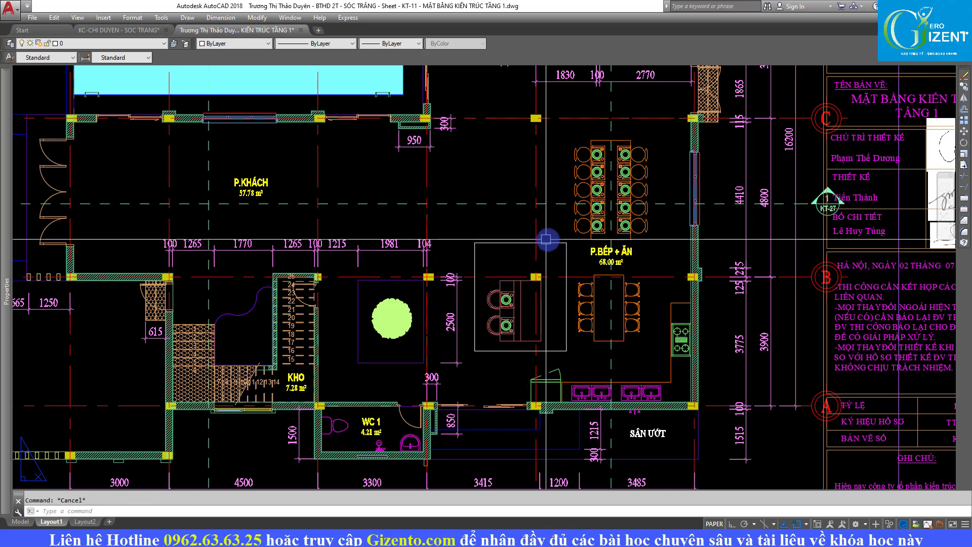
Step: Delete the kitchen-table rectangle and draw a horizontal construction line across the plan
left_click(566, 263)
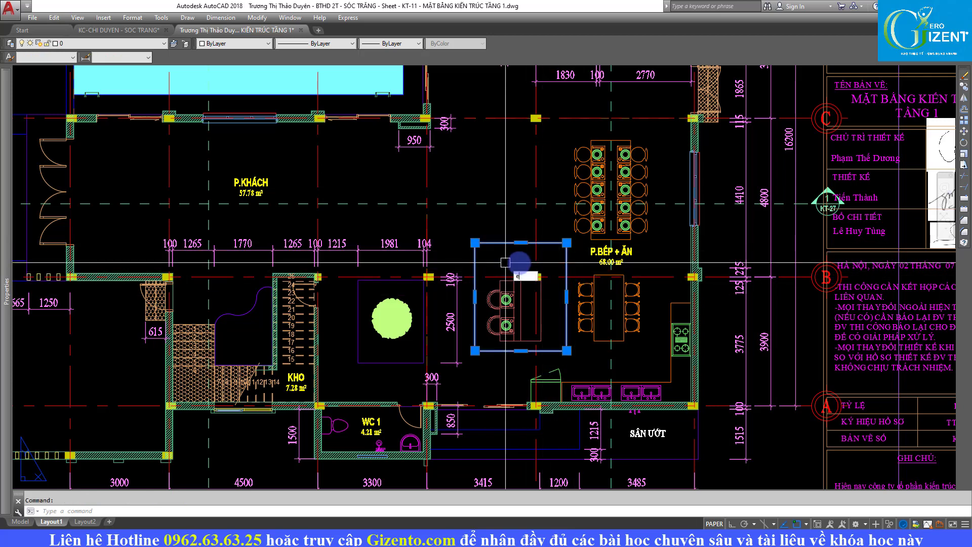
key("Delete")
type("x")
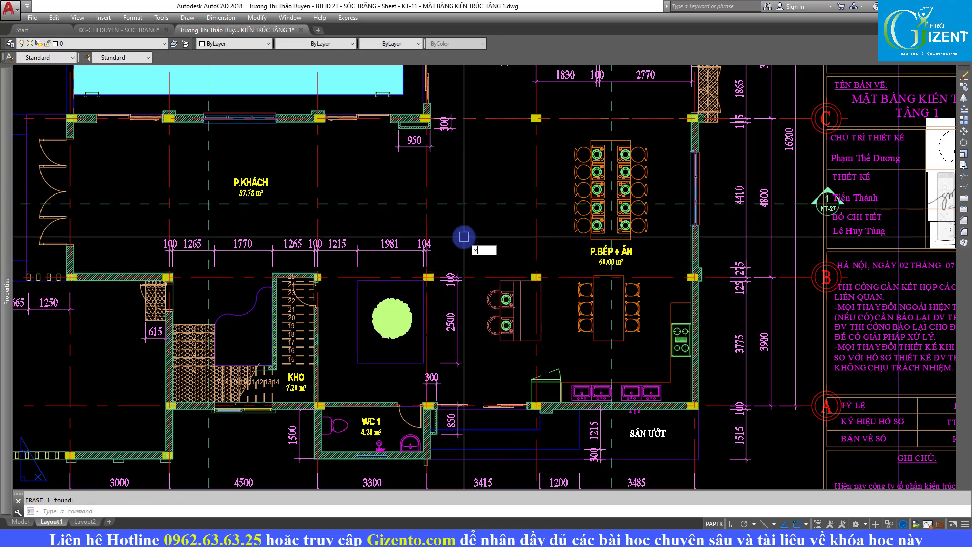
key("Return")
left_click(769, 198)
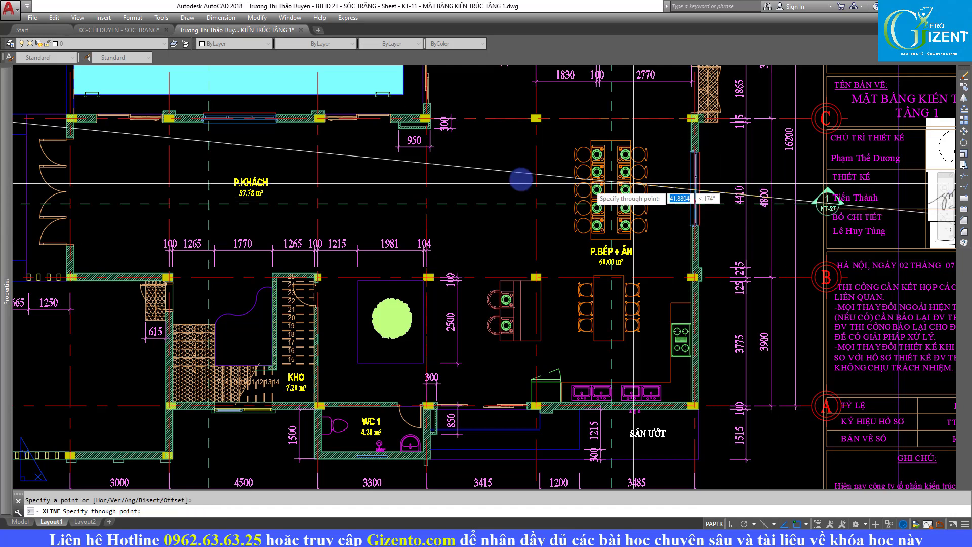
left_click(521, 197)
key("Escape")
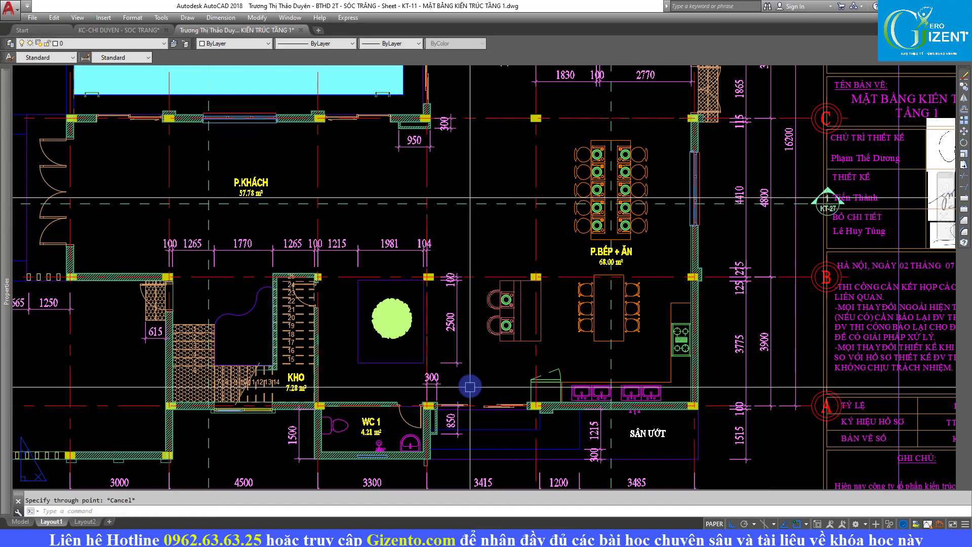
Step: Draw two vertical construction lines through the column grid points
key("Return")
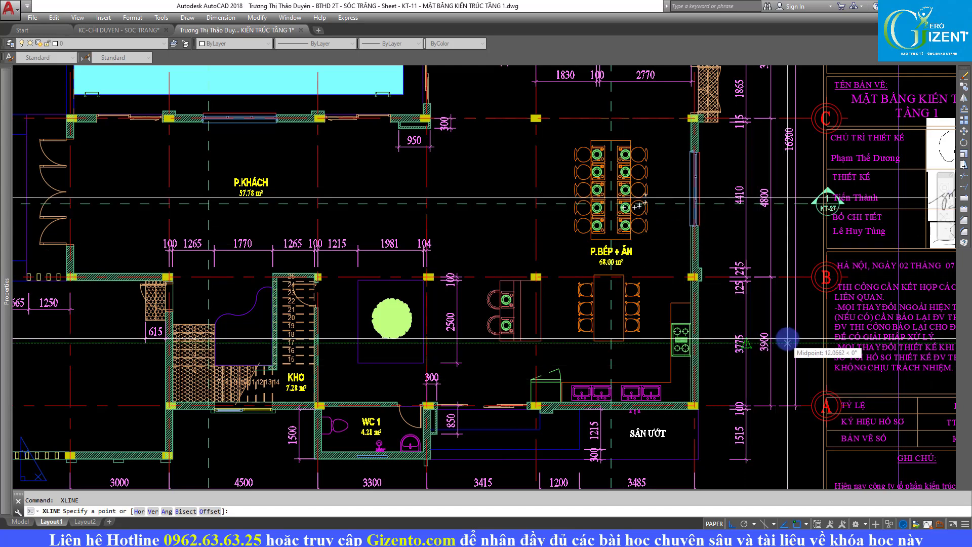
scroll(595, 300, "down", 3)
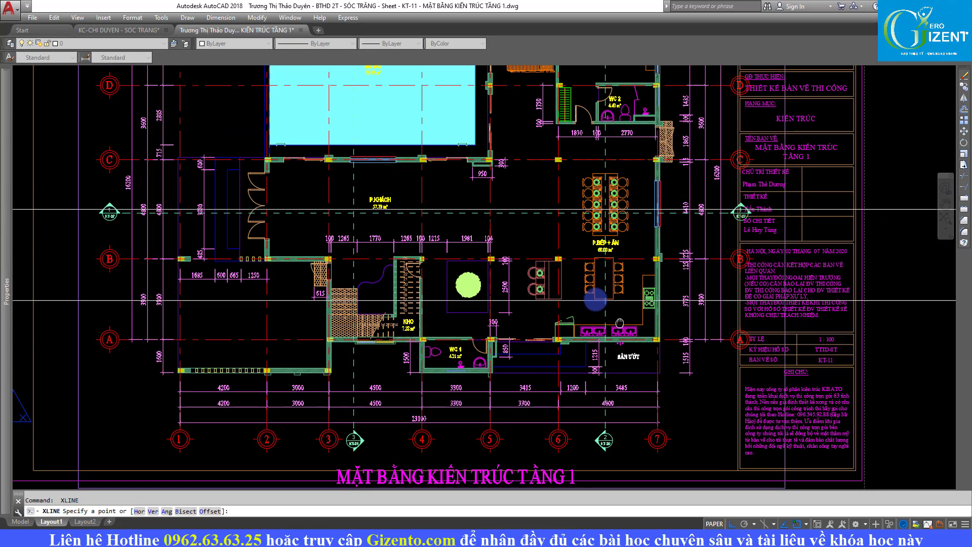
left_click(591, 355)
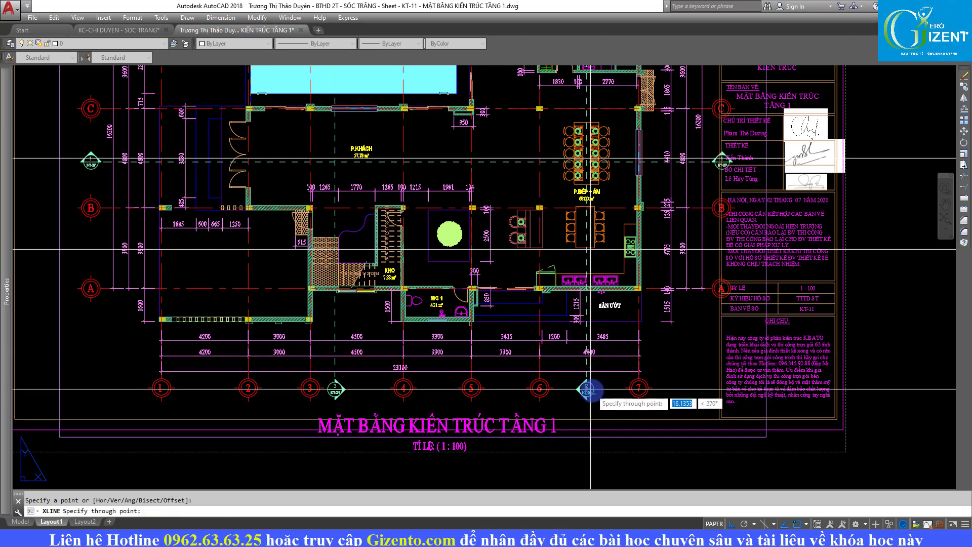
left_click(590, 389)
key("Escape")
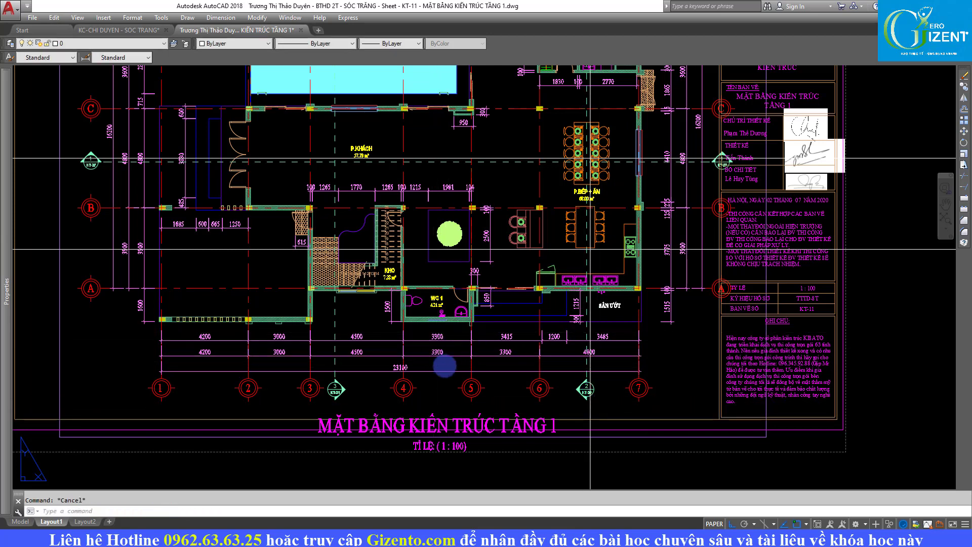
key("Return")
left_click(505, 356)
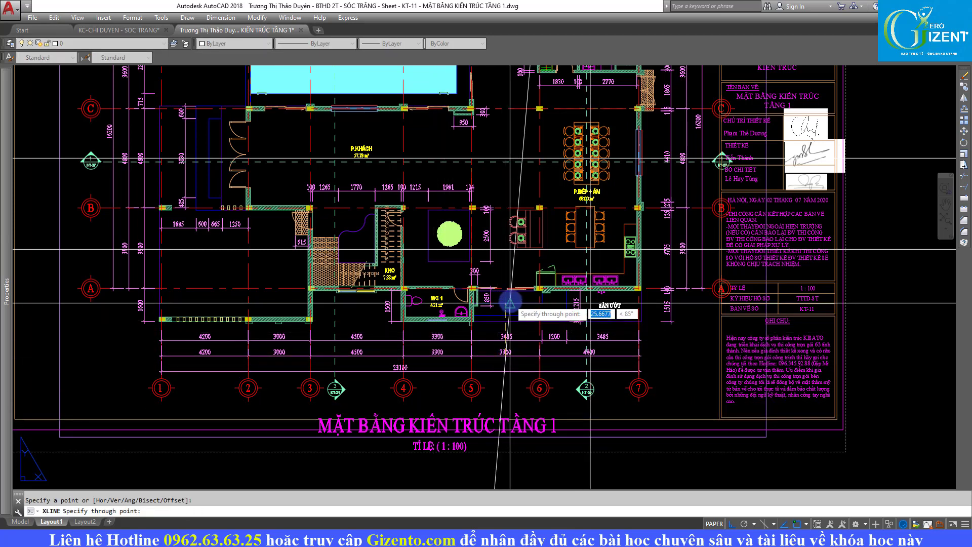
left_click(506, 264)
key("Escape")
Step: Start a rectangle at the construction-line intersection, then cancel it
type("rec")
key("Return")
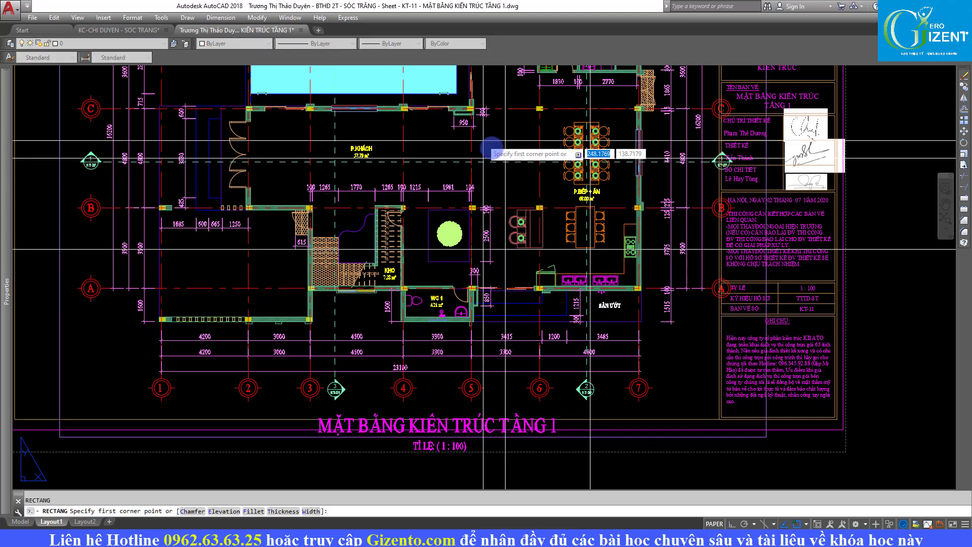
left_click(505, 160)
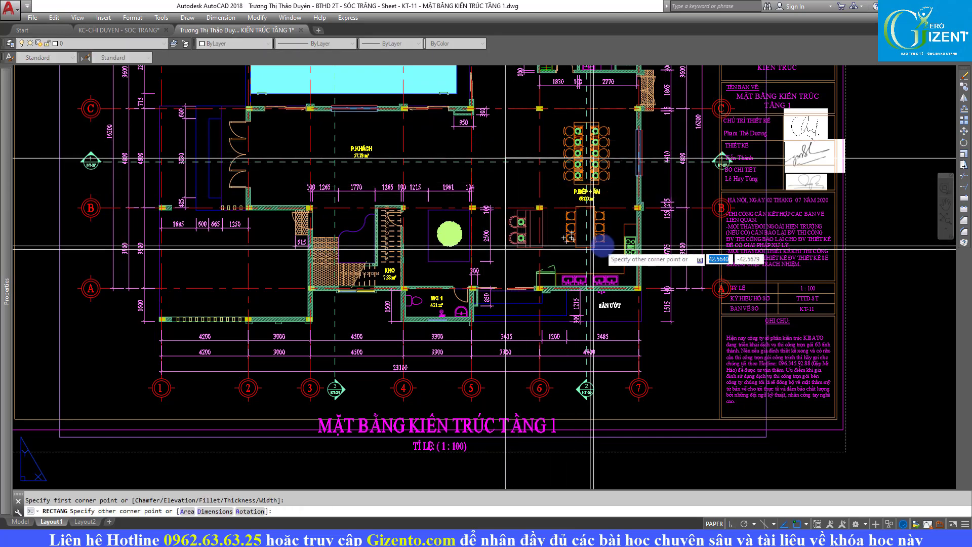
scroll(602, 247, "up", 5)
key("Escape")
scroll(574, 201, "down", 7)
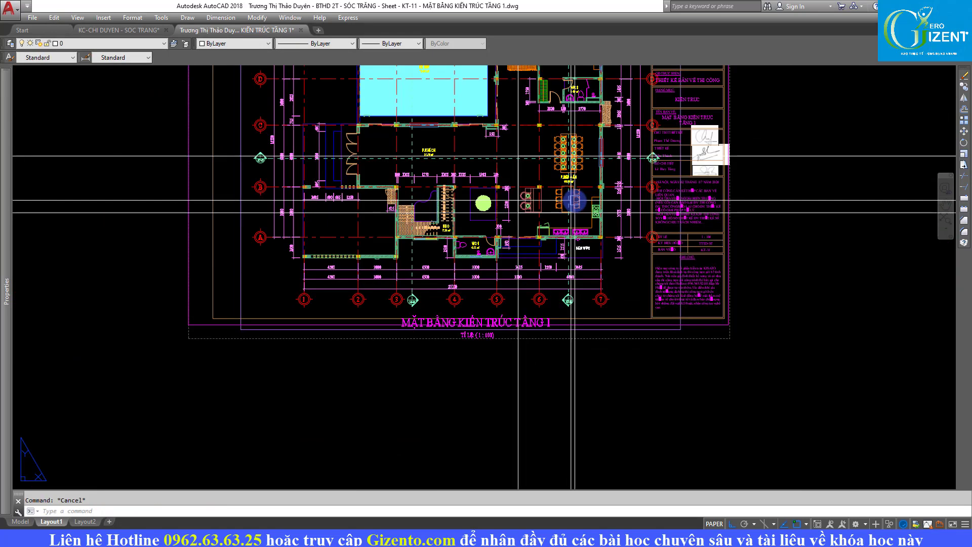
Step: Attempt to move an object, then cancel the move and a mistaken circle command
type("m")
key("Return")
left_click(573, 201)
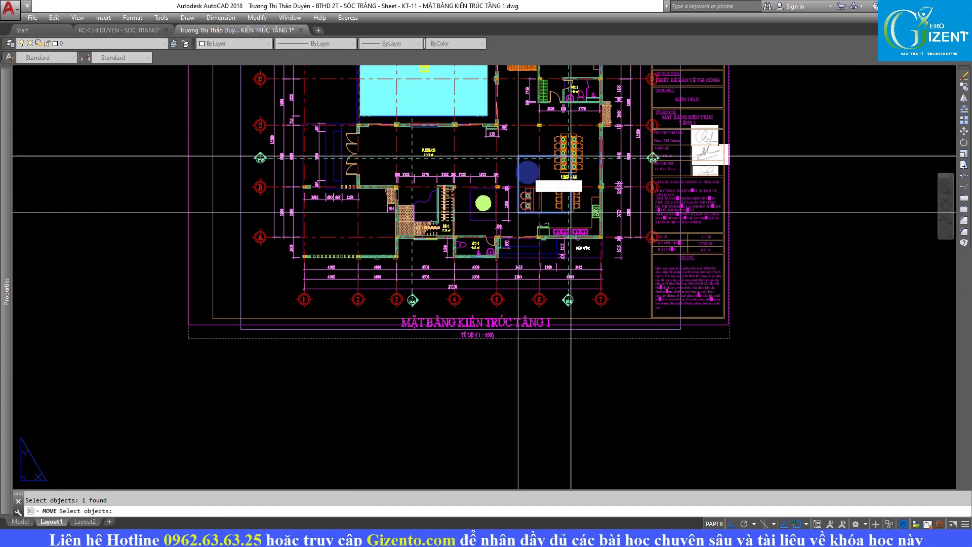
key("Return")
scroll(571, 213, "down", 3)
scroll(564, 169, "up", 3)
left_click(477, 179)
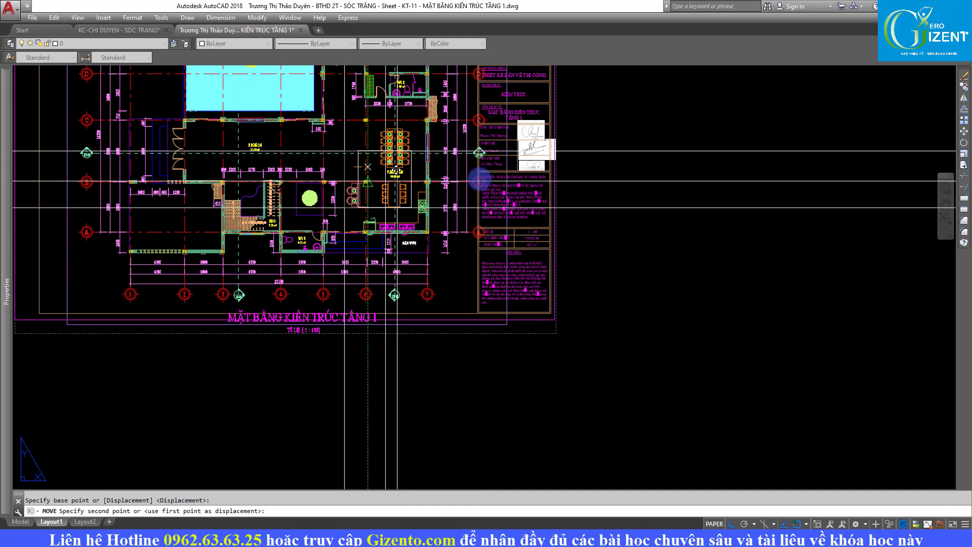
key("Escape")
scroll(401, 177, "up", 3)
type("c")
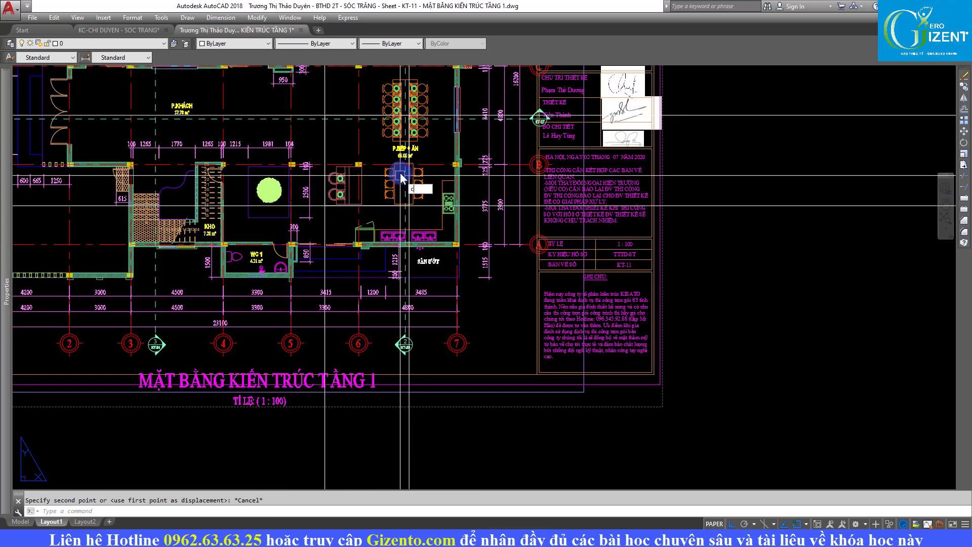
key("Return")
key("Escape")
key("Escape")
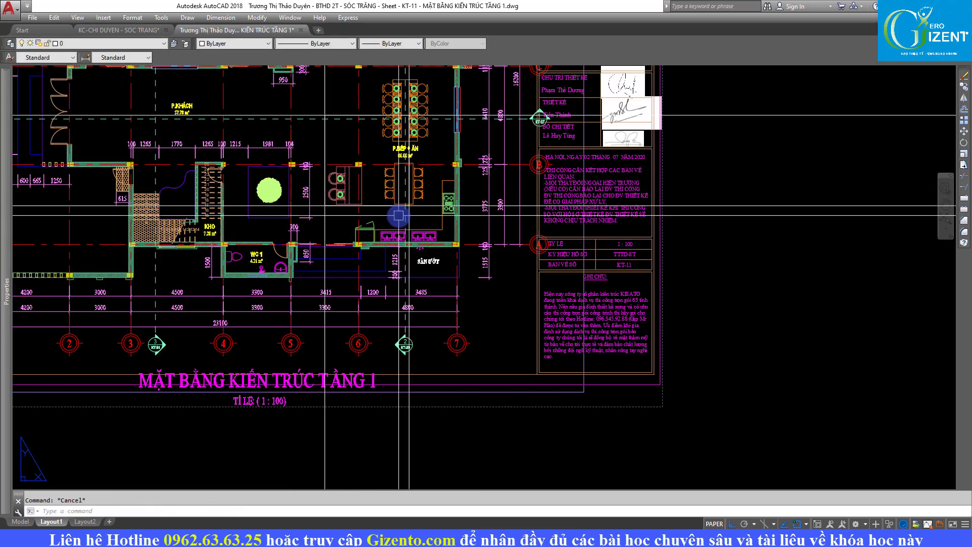
Step: Copy the rectangle with CP to the right of the sheet and inspect its properties
type("cp")
key("Return")
left_click(391, 211)
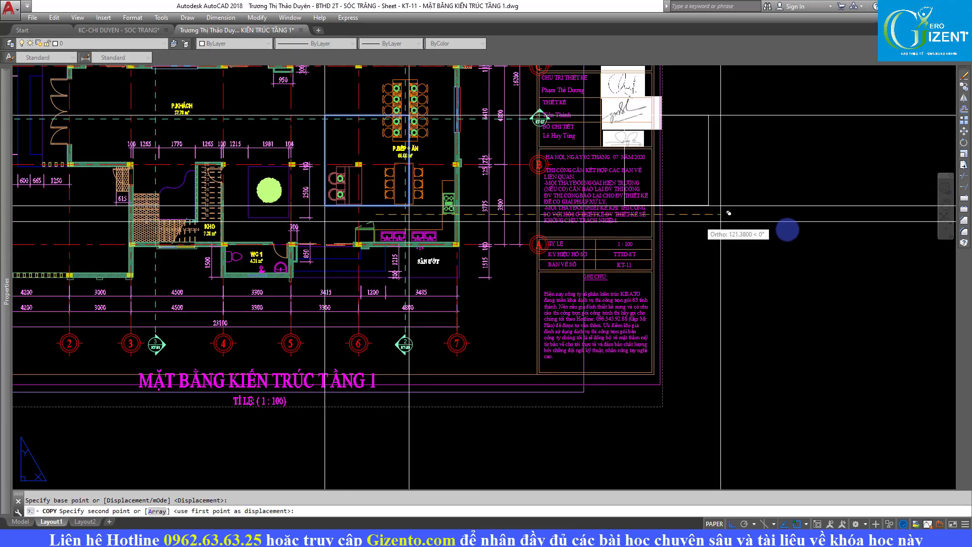
key("Escape")
left_click(787, 243)
left_click(786, 163)
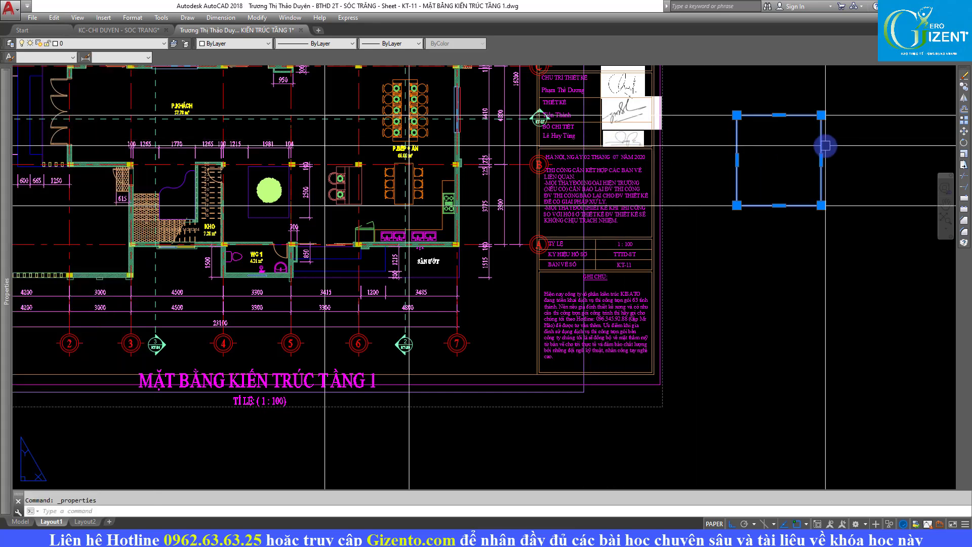
mouse_move(737, 162)
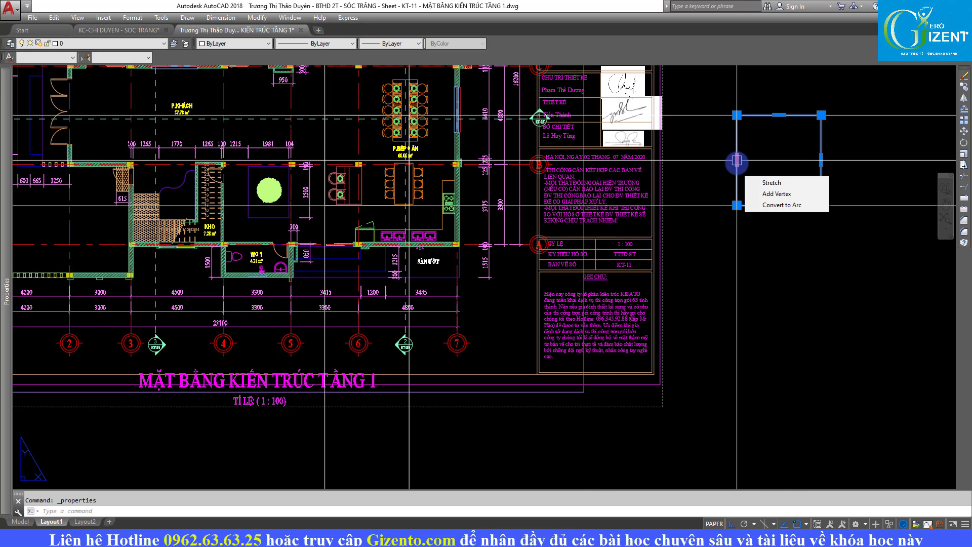
key("Escape")
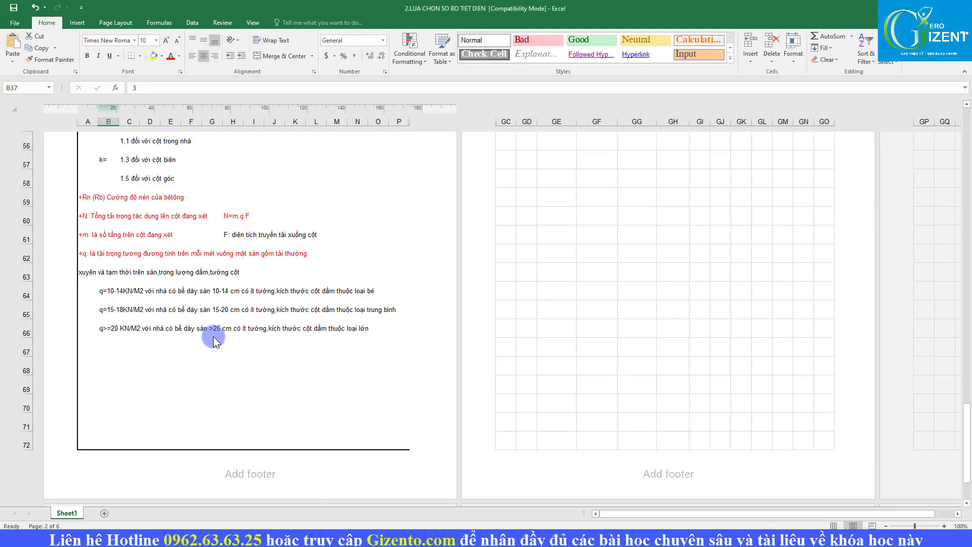
scroll(214, 336, "up", 3)
Step: Scroll the Excel sheet up to the C-1/C-2 column section table, then open a 3D view
scroll(204, 338, "up", 2)
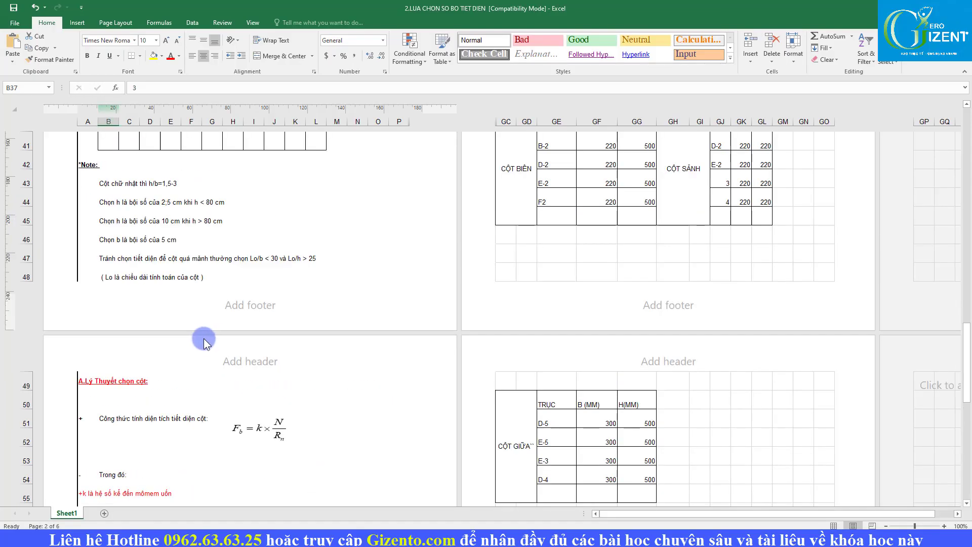
scroll(204, 339, "up", 2)
scroll(192, 337, "up", 3)
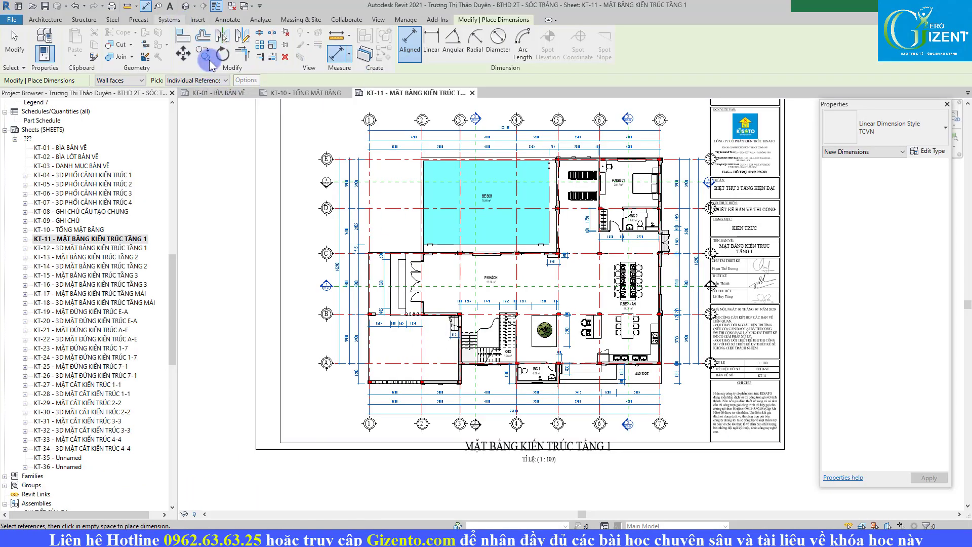
left_click(192, 10)
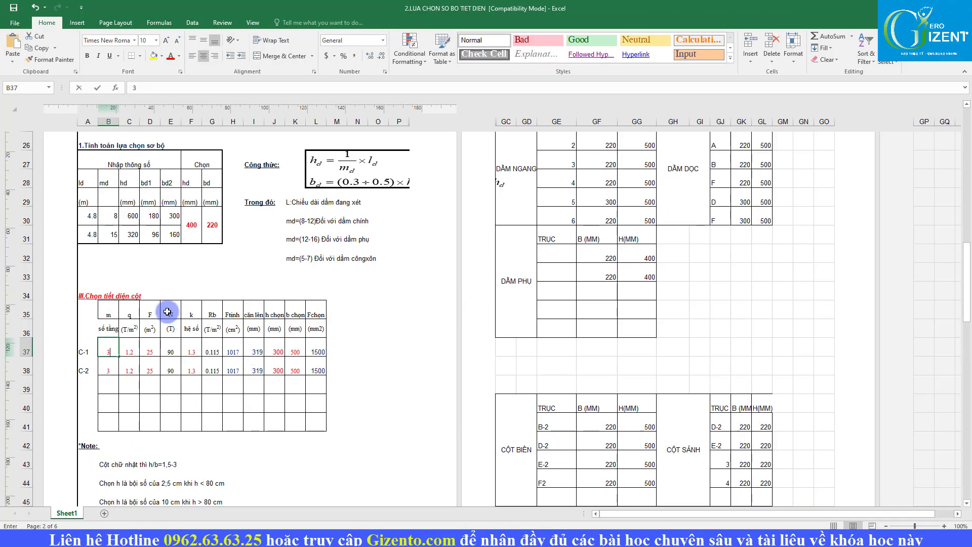
Step: Set C-1's loaded area to 18 and review its required-area and side-length formulas
key("Return")
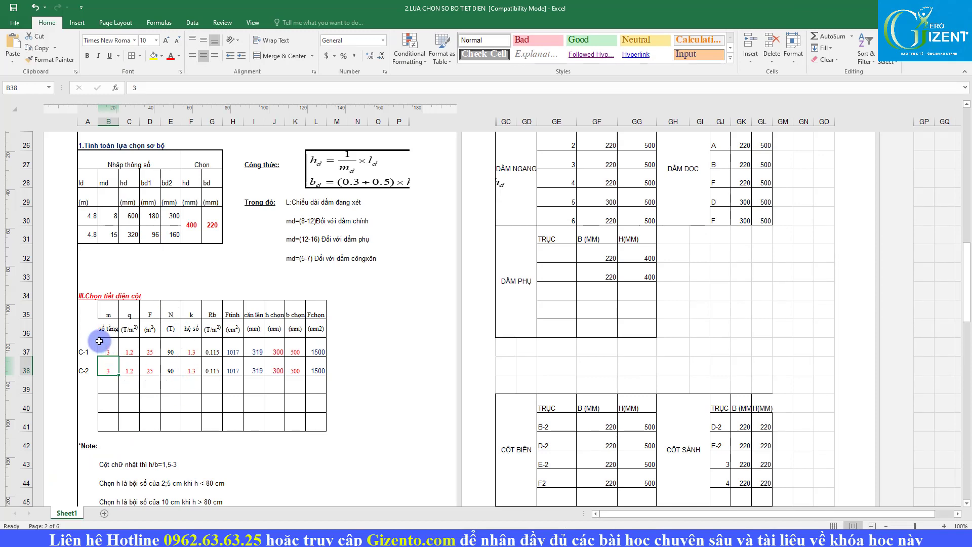
left_click(147, 348)
type("18")
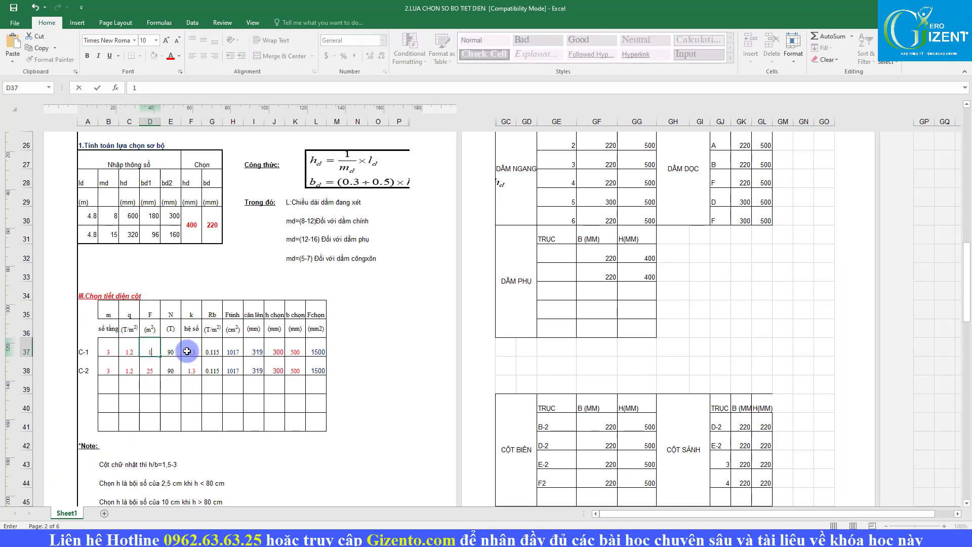
key("Return")
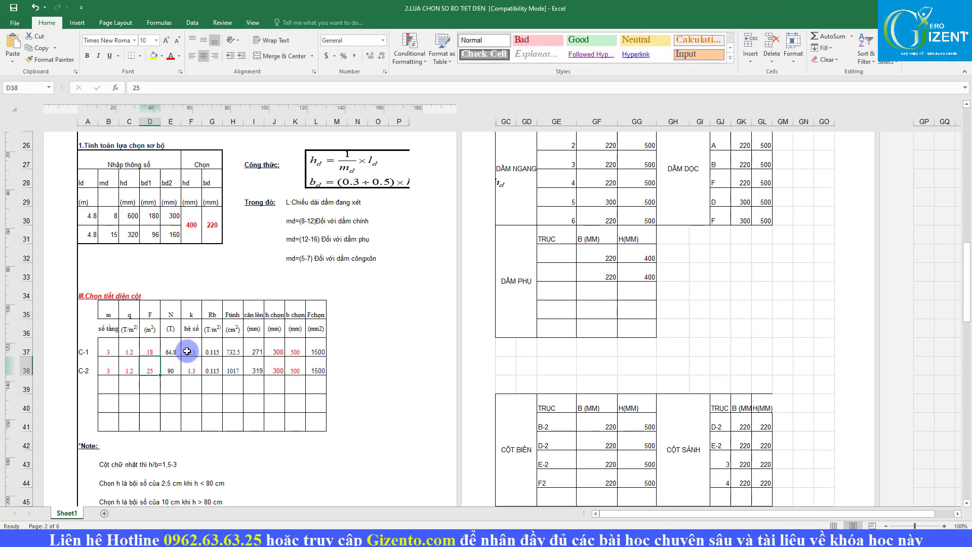
left_click(187, 351)
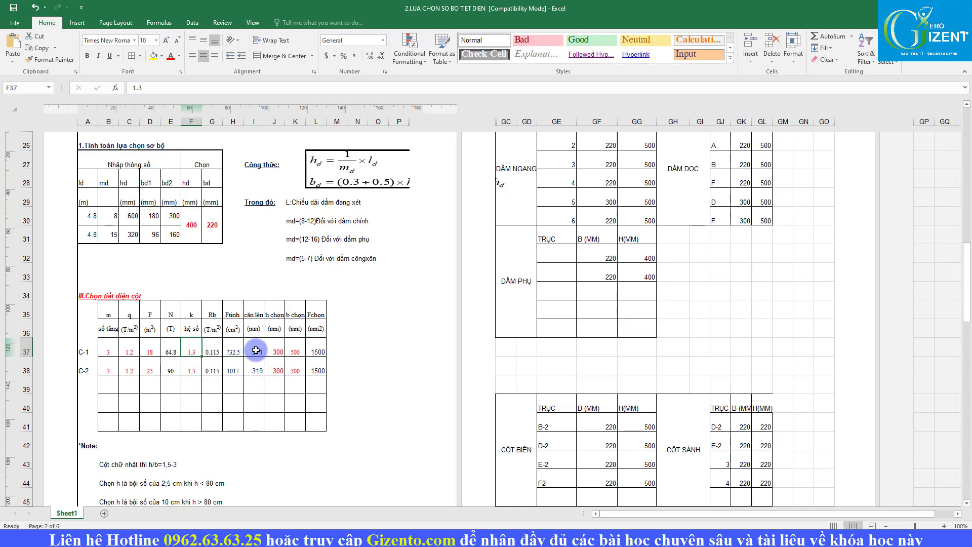
left_click(255, 350)
left_click(229, 351)
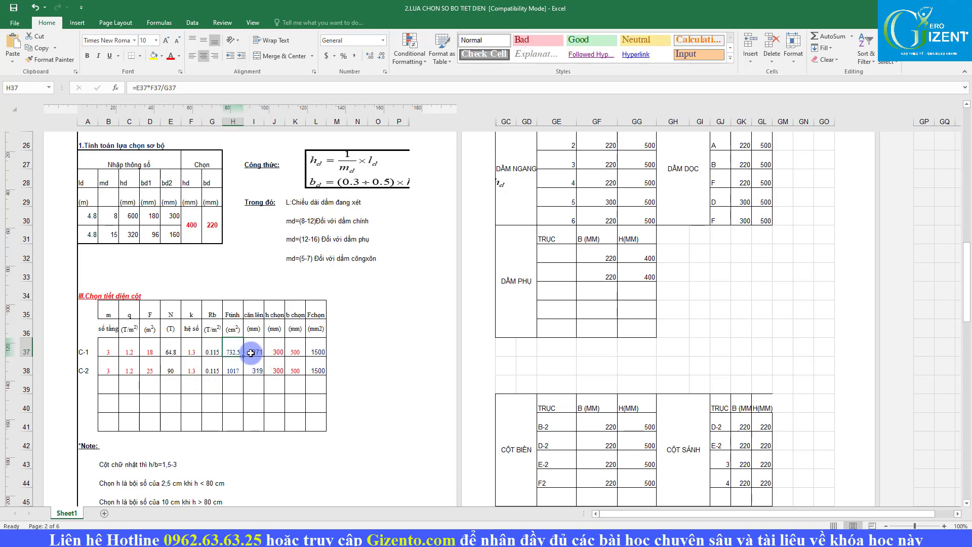
left_click(251, 353)
left_click(233, 347)
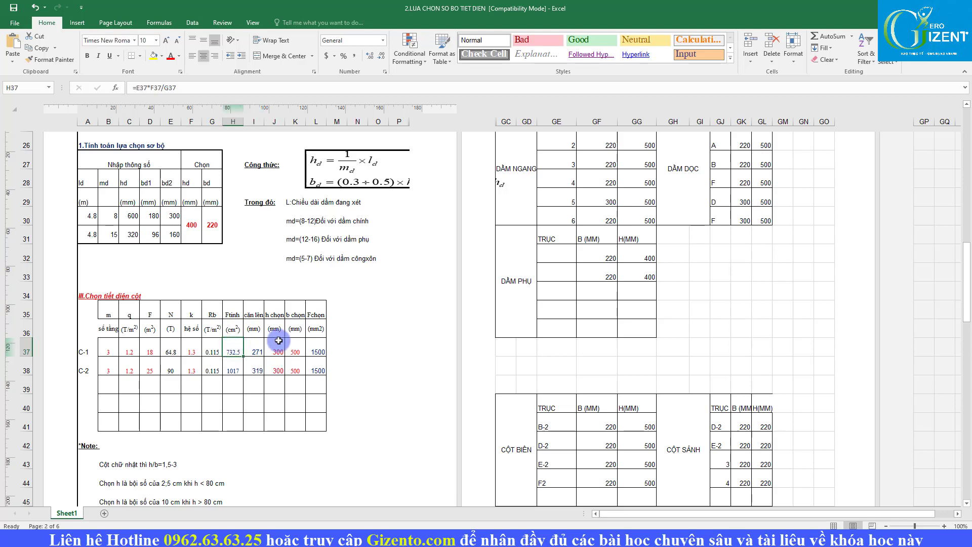
left_click(252, 346)
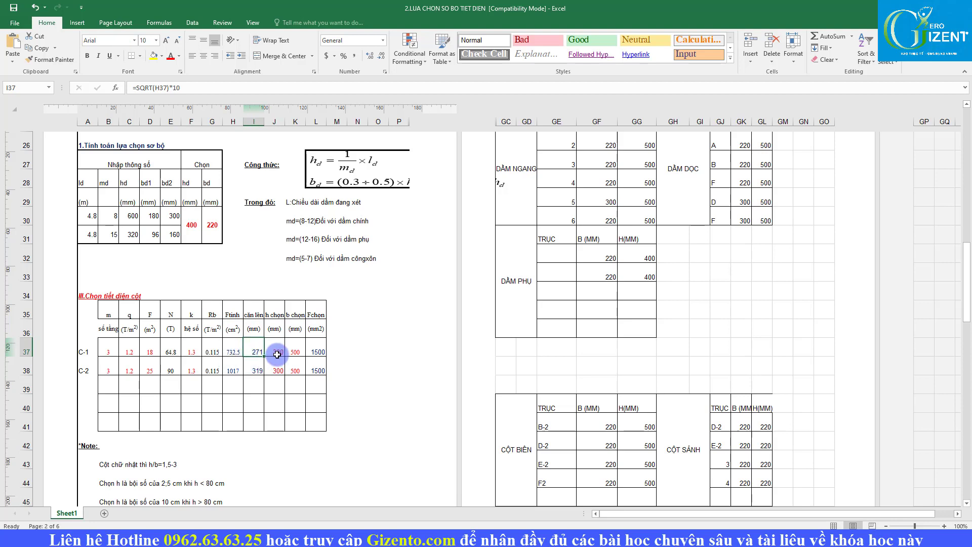
Step: Enter chosen sizes h 22 and b 300 for C-1 and recheck the formulas
left_click(281, 356)
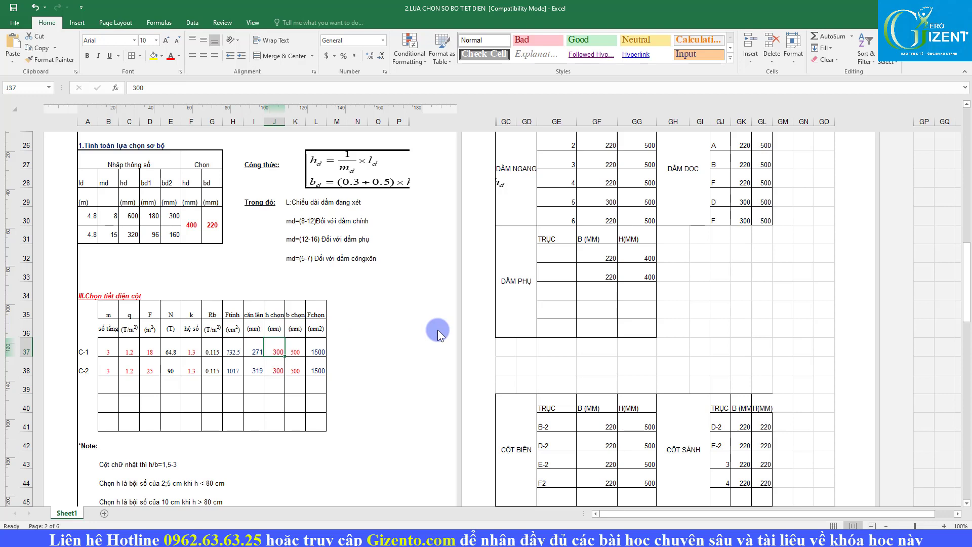
type("220")
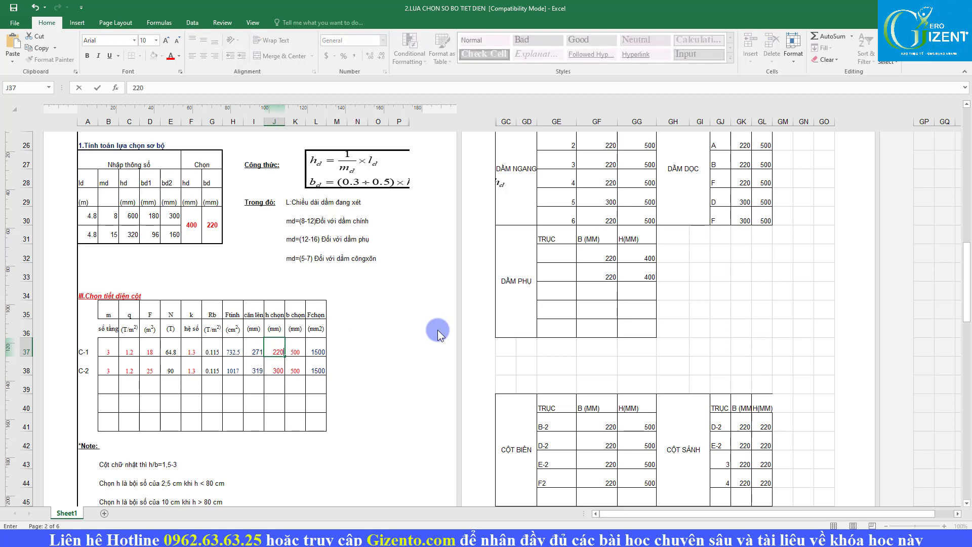
key("Tab")
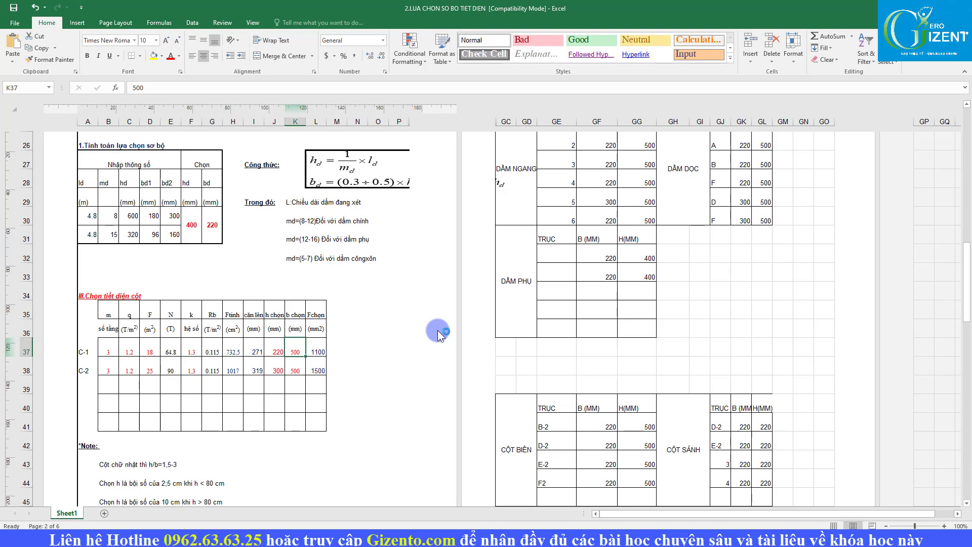
type("300")
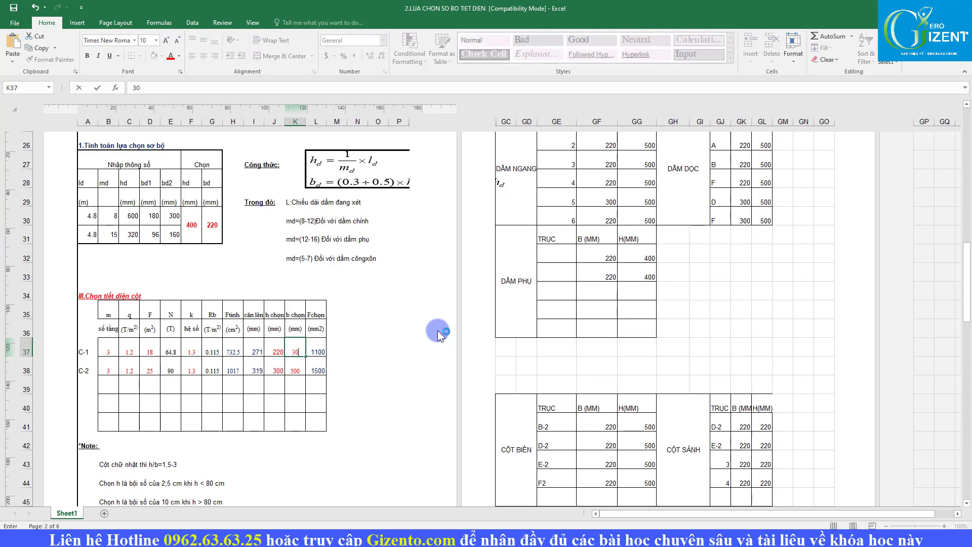
key("Return")
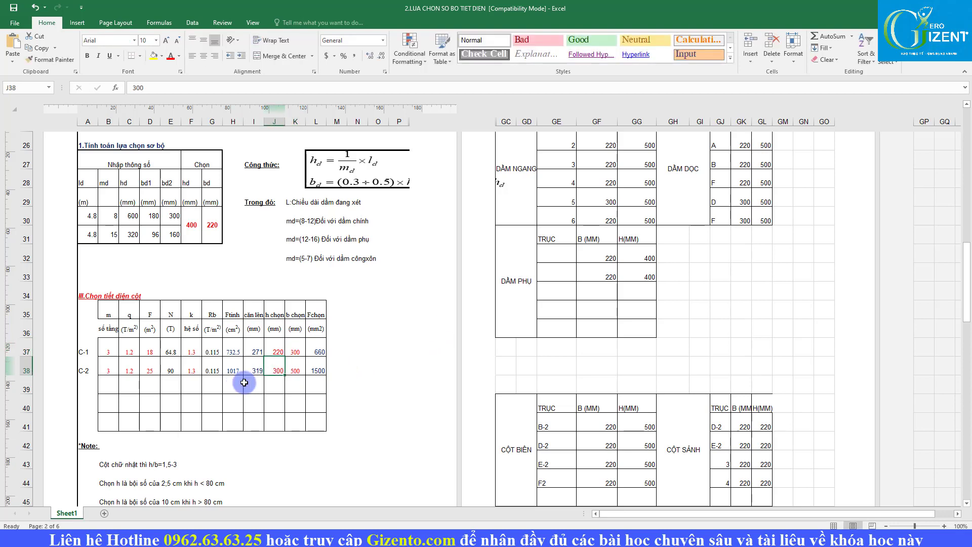
left_click(294, 350)
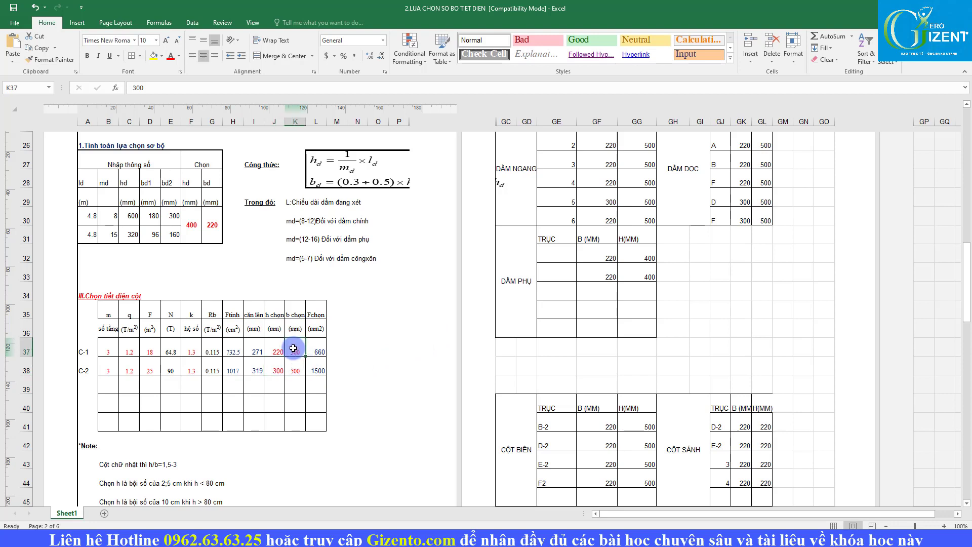
left_click(250, 349)
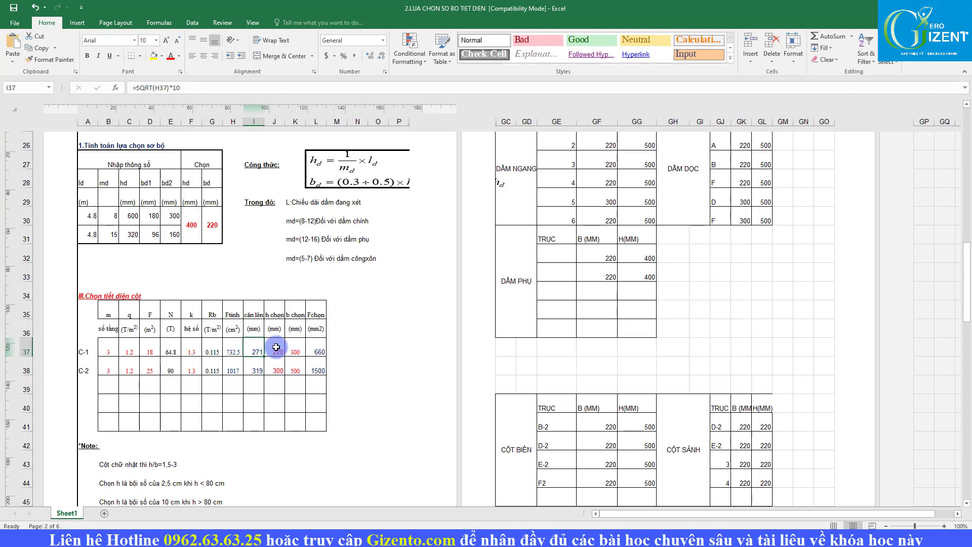
left_click(231, 343)
left_click(304, 350)
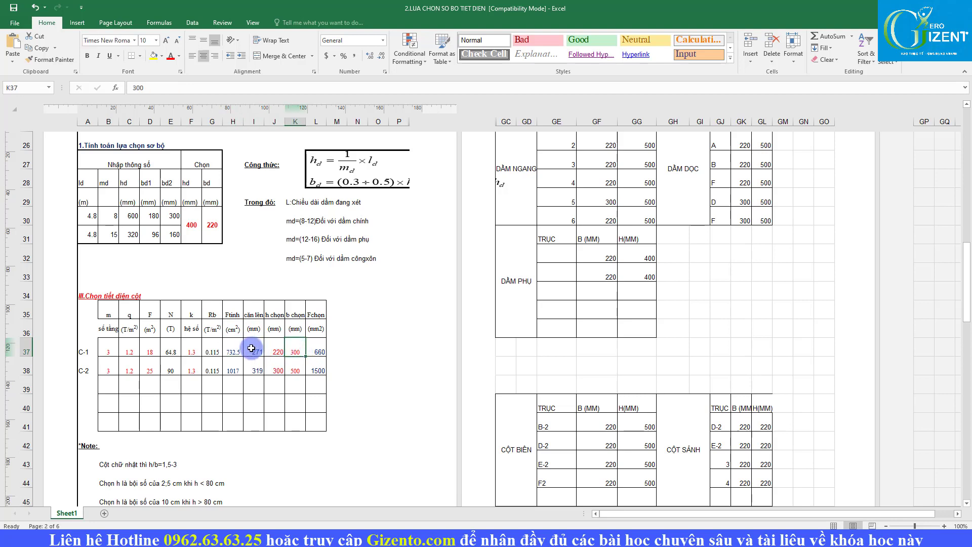
Step: Change the storey count of both C-1 and C-2 to 2
left_click(108, 349)
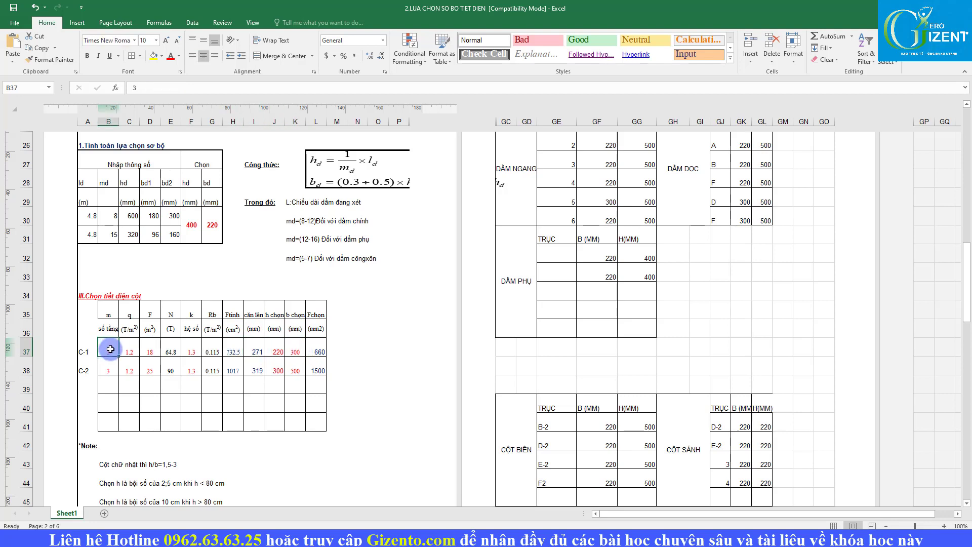
type("2")
key("Return")
type("2")
key("Return")
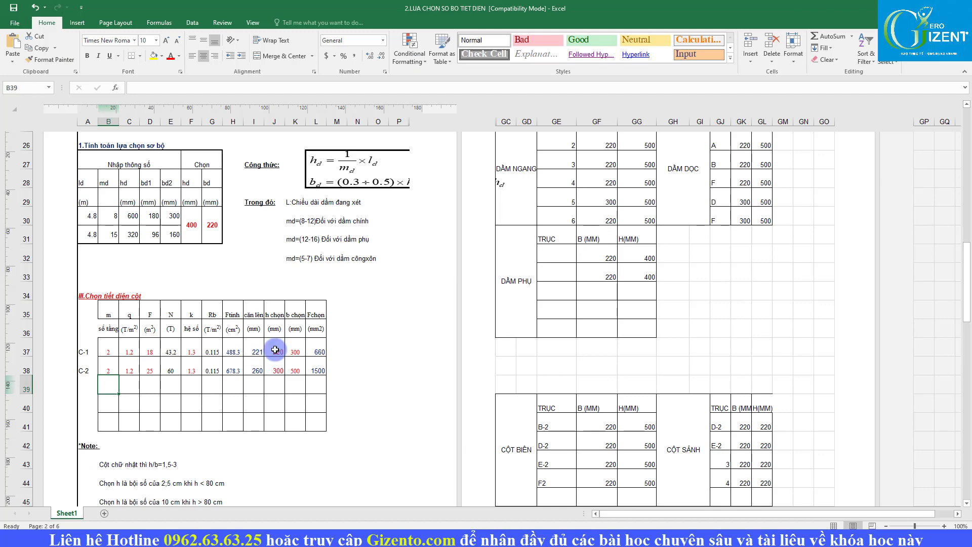
key("alt+Tab")
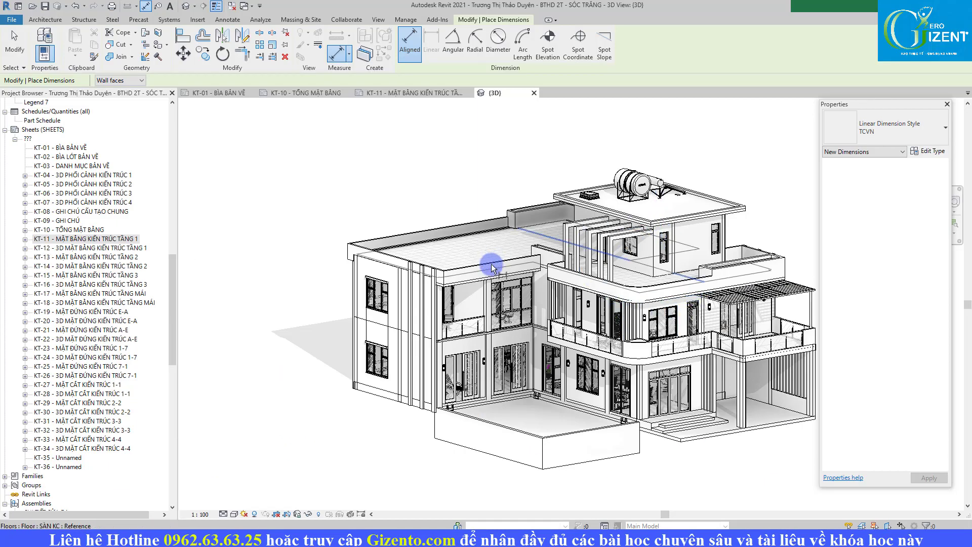
left_click_drag(494, 264, 518, 231)
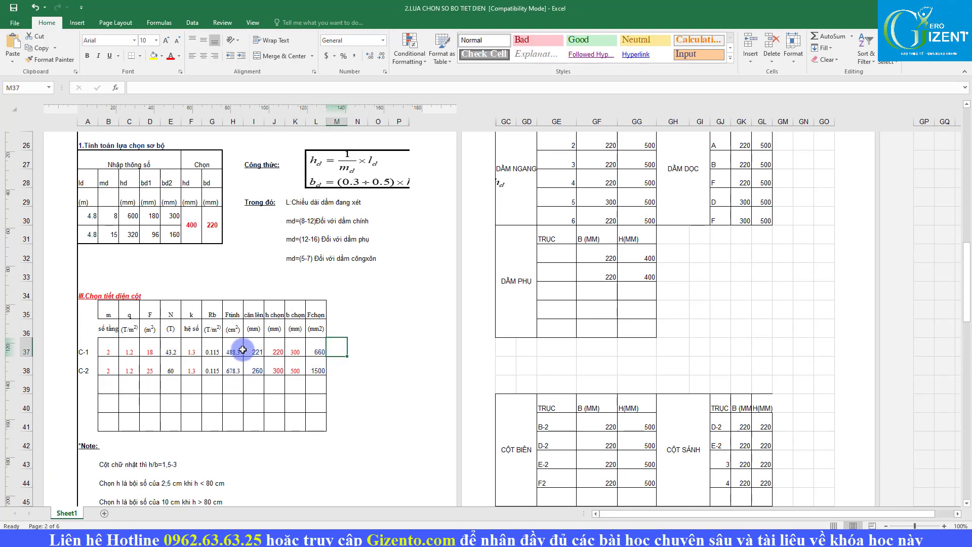
left_click(221, 351)
left_click(232, 350)
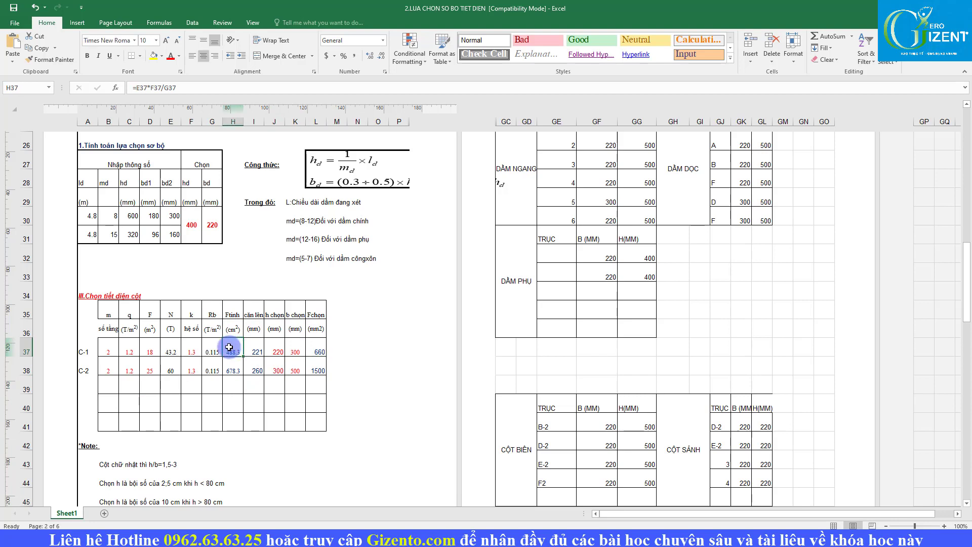
left_click(366, 335)
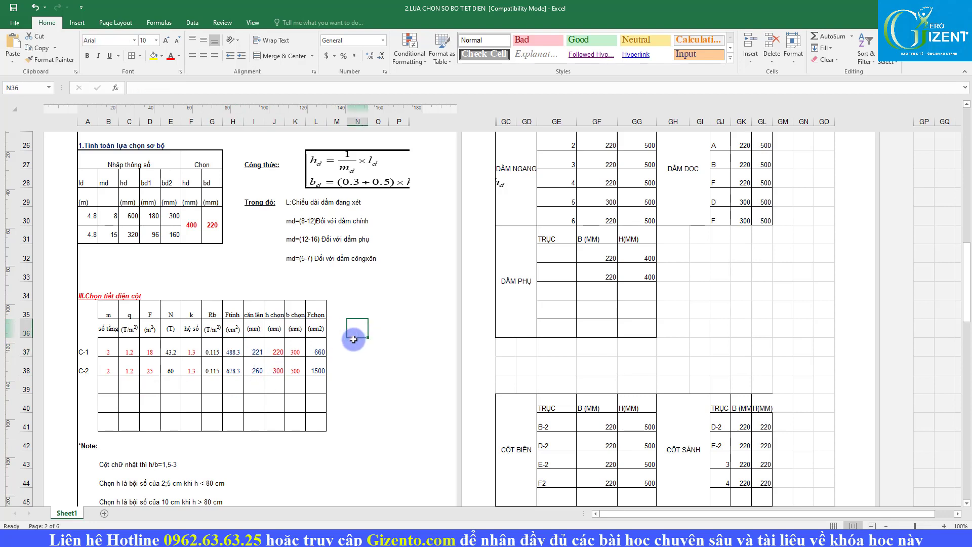
left_click(349, 348)
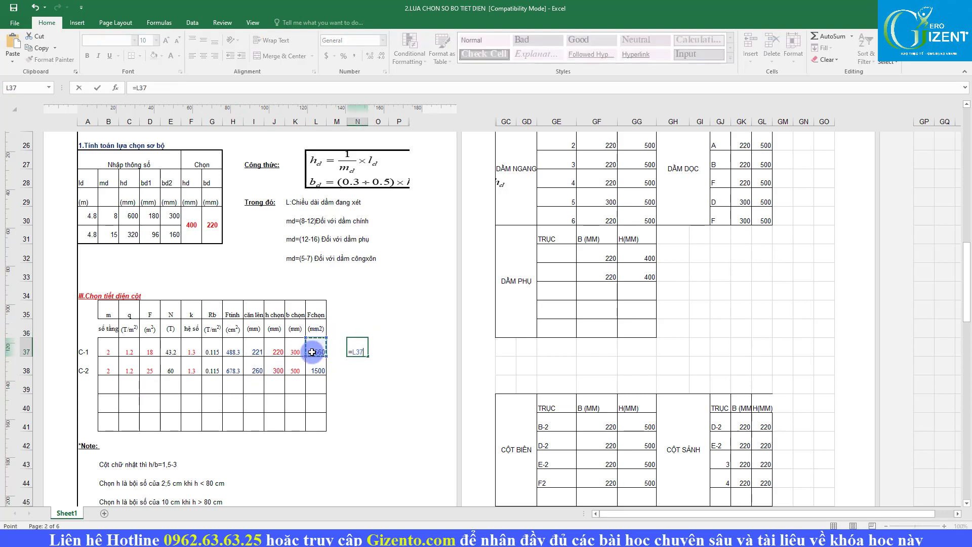
type("/")
key("Return")
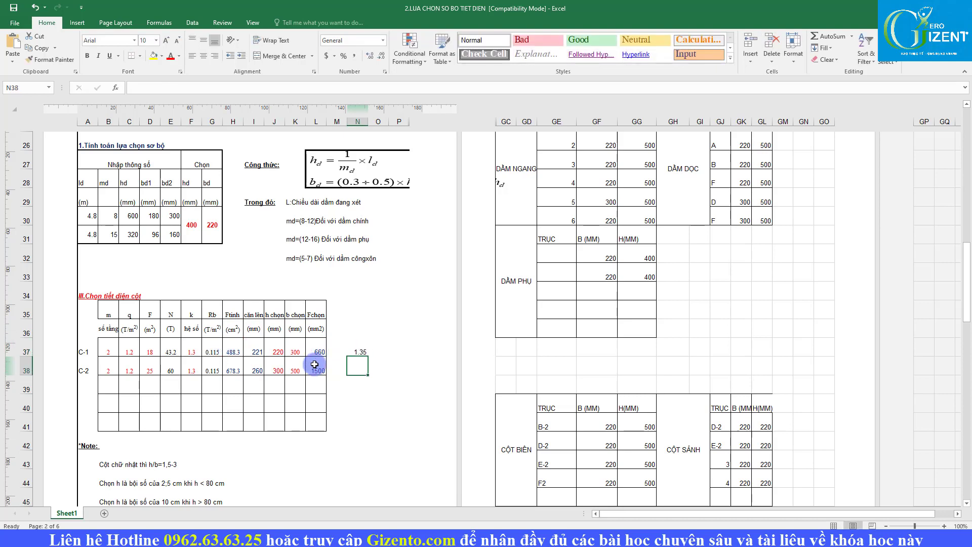
left_click(360, 352)
key("Delete")
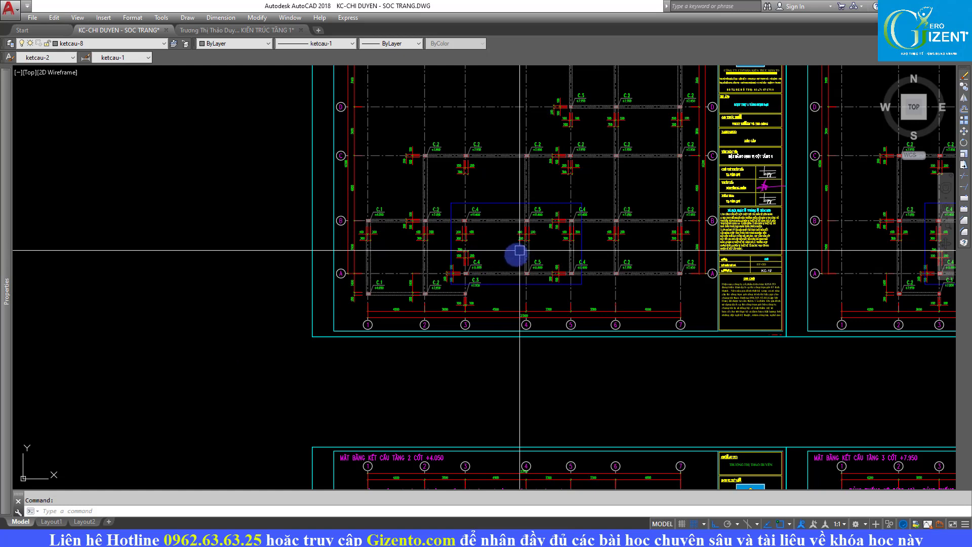
Step: Center the C.4 and C.5 columns and draw a trial rectangle around them with REC
scroll(446, 254, "up", 2)
scroll(478, 263, "up", 1)
scroll(550, 280, "up", 1)
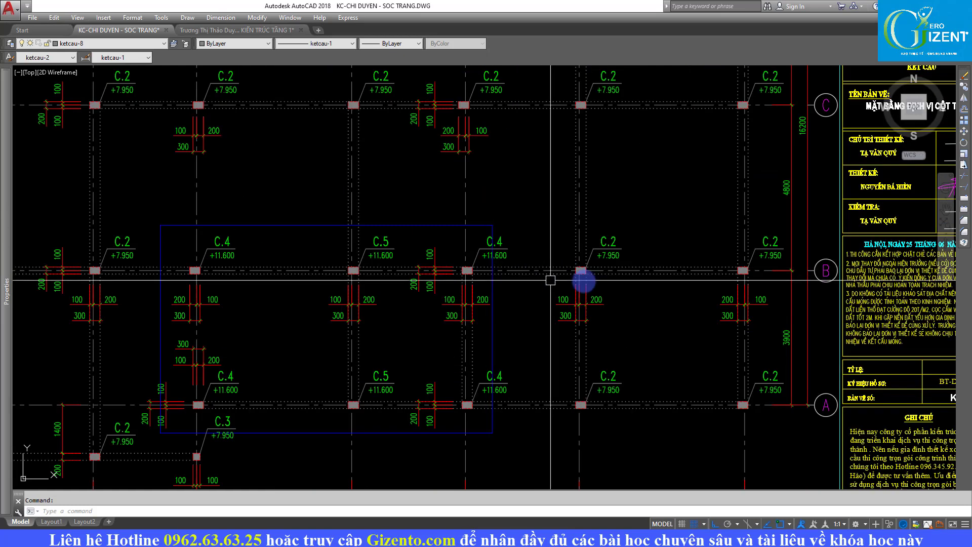
left_click_drag(389, 269, 468, 289)
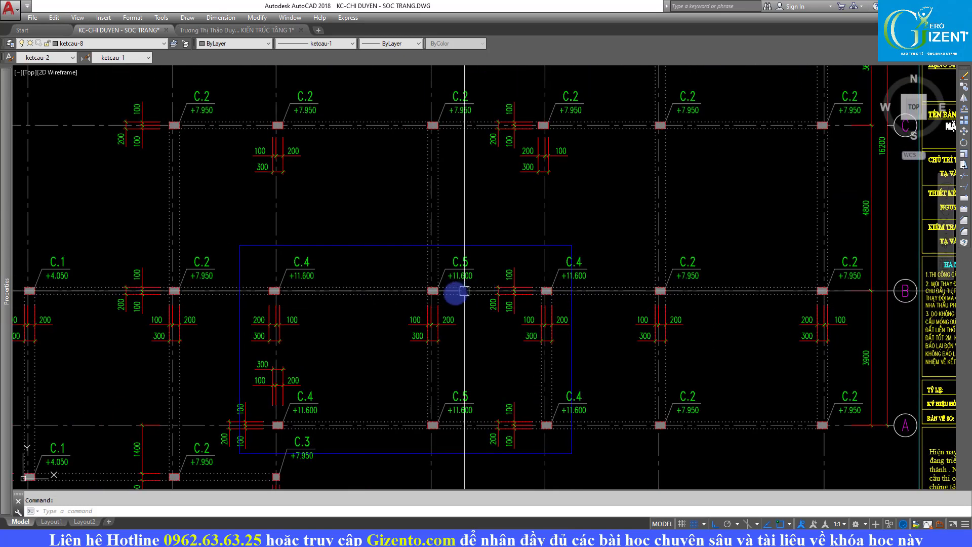
scroll(336, 275, "down", 2)
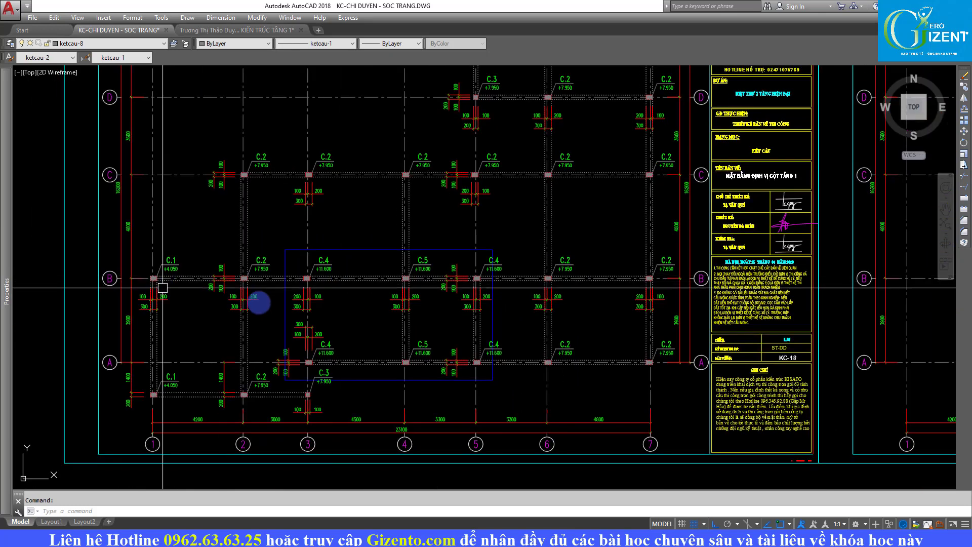
type("rec")
key("Return")
left_click(131, 244)
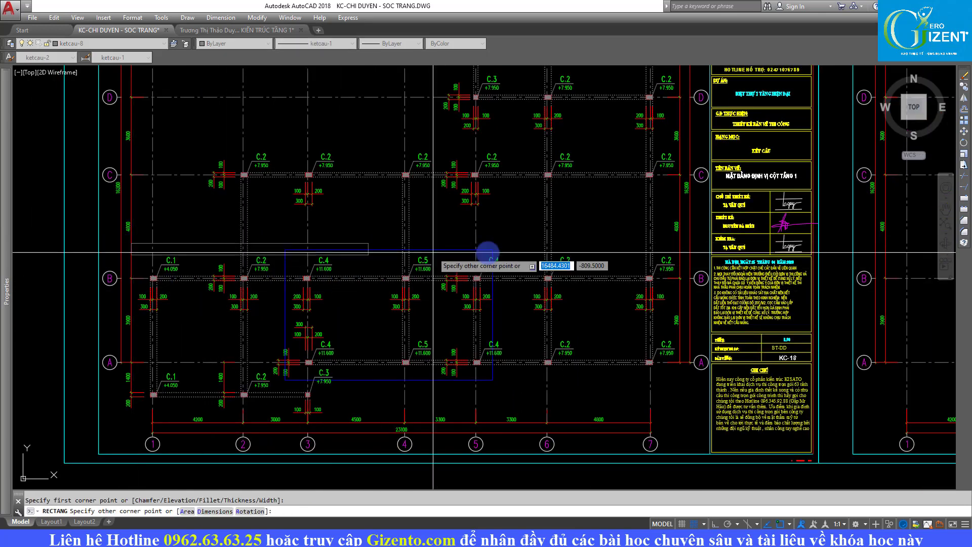
left_click(709, 304)
key("Escape")
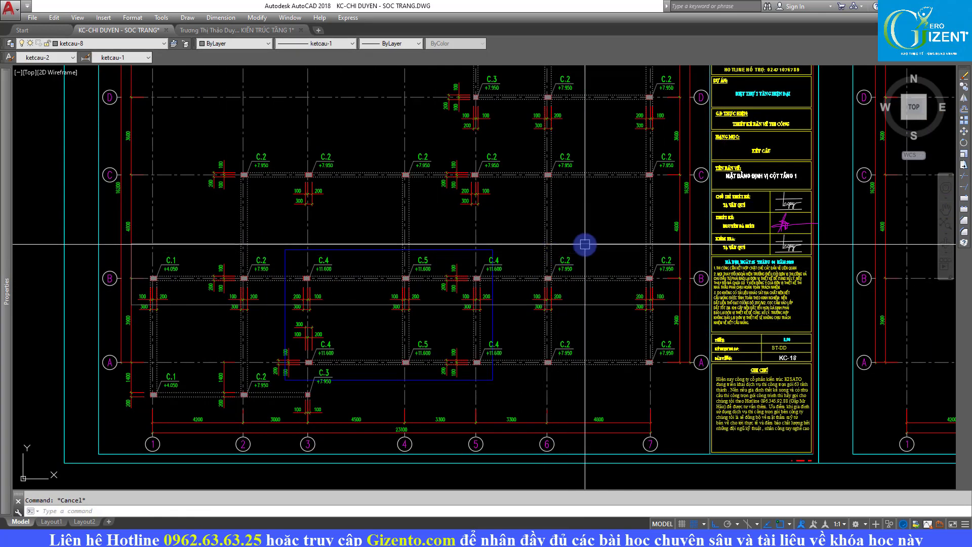
Step: Delete the trial rectangle and nudge the plan down slightly
left_click(585, 244)
key("Delete")
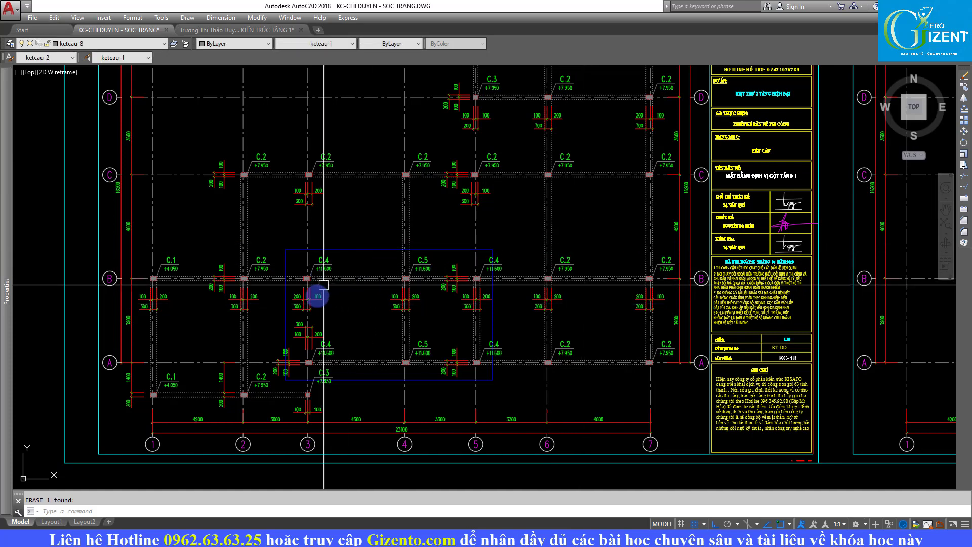
left_click_drag(497, 189, 486, 228)
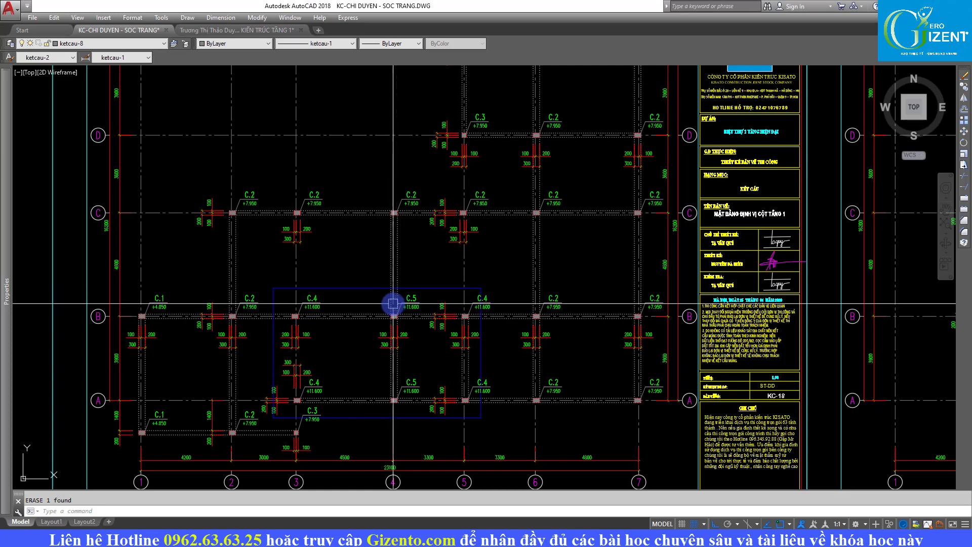
Step: Return to the AutoCAD column plan and bring the column grid into view
key("alt+Tab")
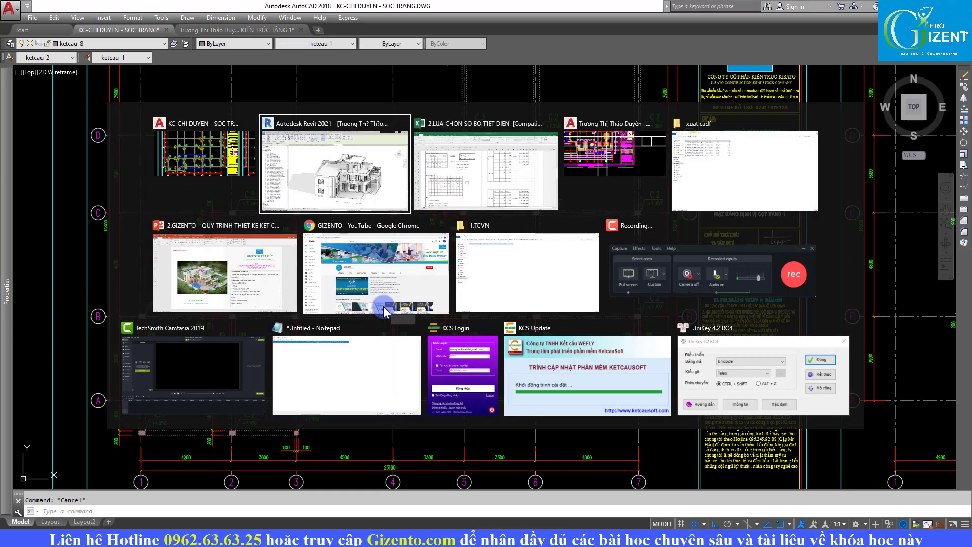
key("alt+Tab")
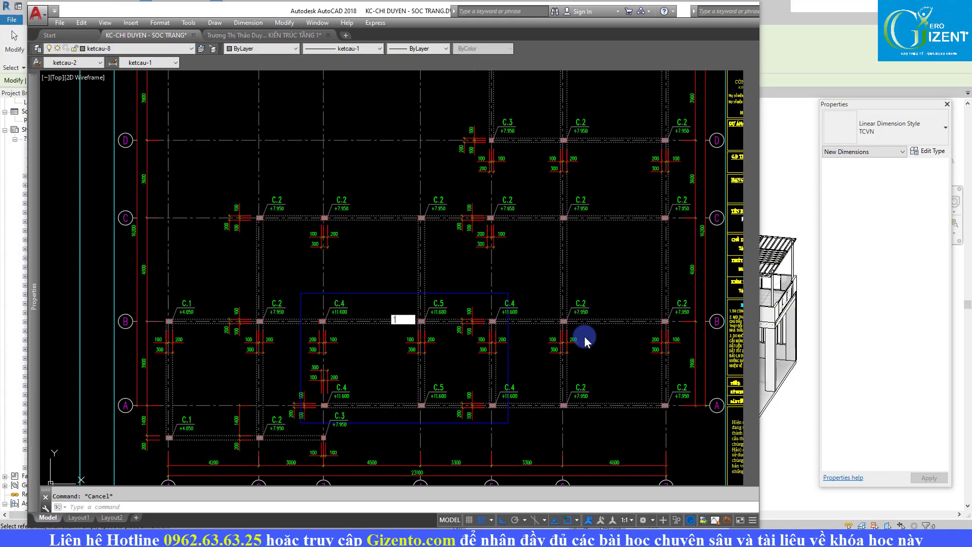
left_click_drag(429, 304, 518, 255)
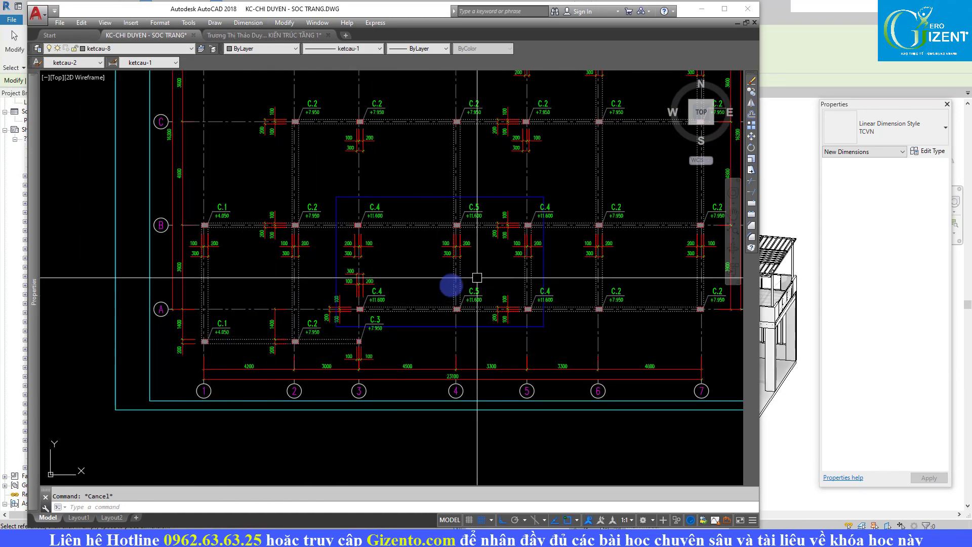
scroll(476, 296, "up", 1)
scroll(395, 282, "up", 1)
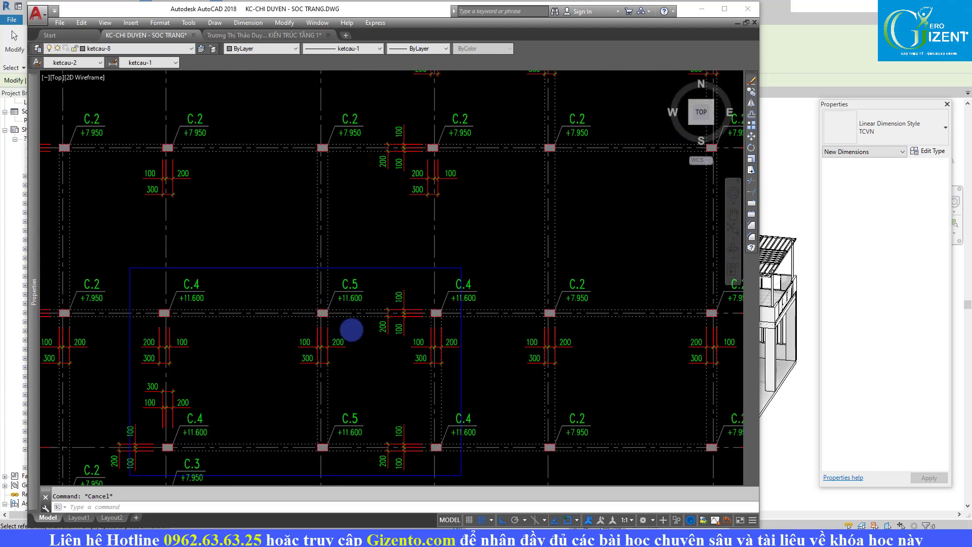
scroll(352, 345, "down", 2)
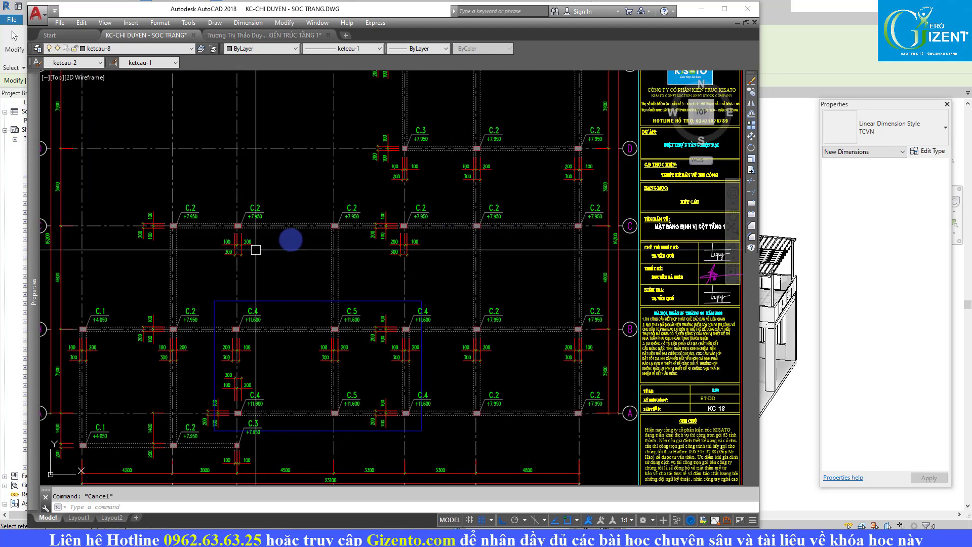
Step: Inspect the left-side C.2 columns up close, then return to the Revit 3D house view
left_click_drag(427, 221, 611, 246)
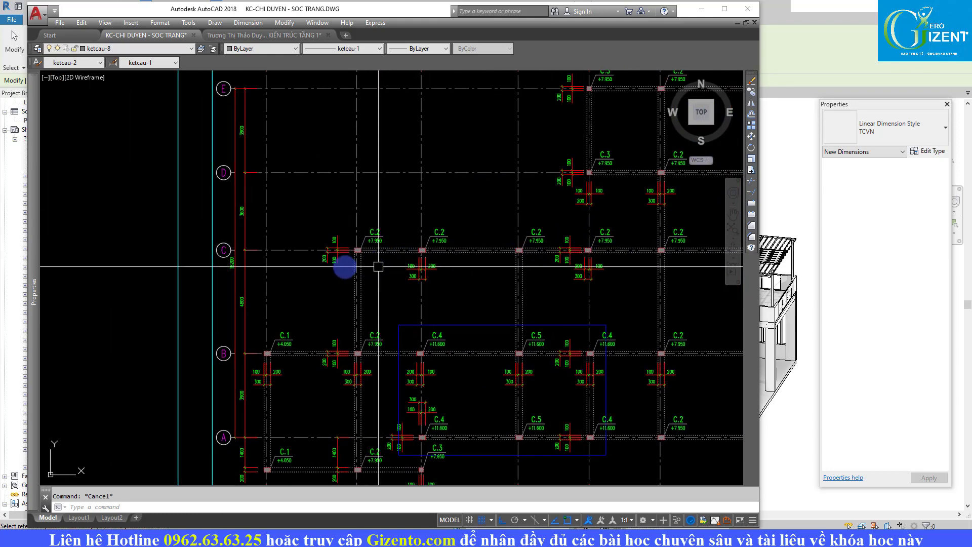
scroll(232, 278, "up", 5)
scroll(263, 284, "down", 6)
scroll(398, 226, "up", 6)
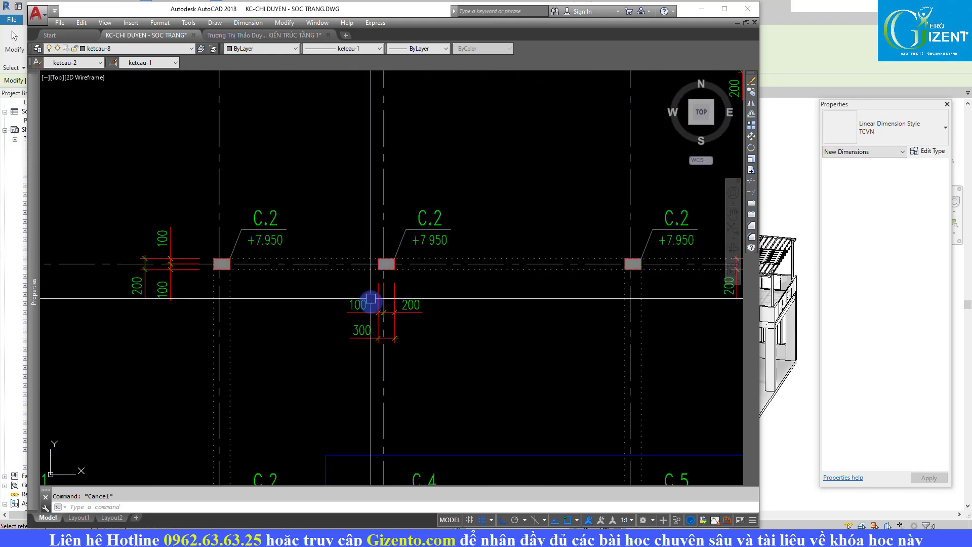
scroll(371, 299, "down", 6)
scroll(450, 289, "up", 3)
scroll(311, 260, "up", 2)
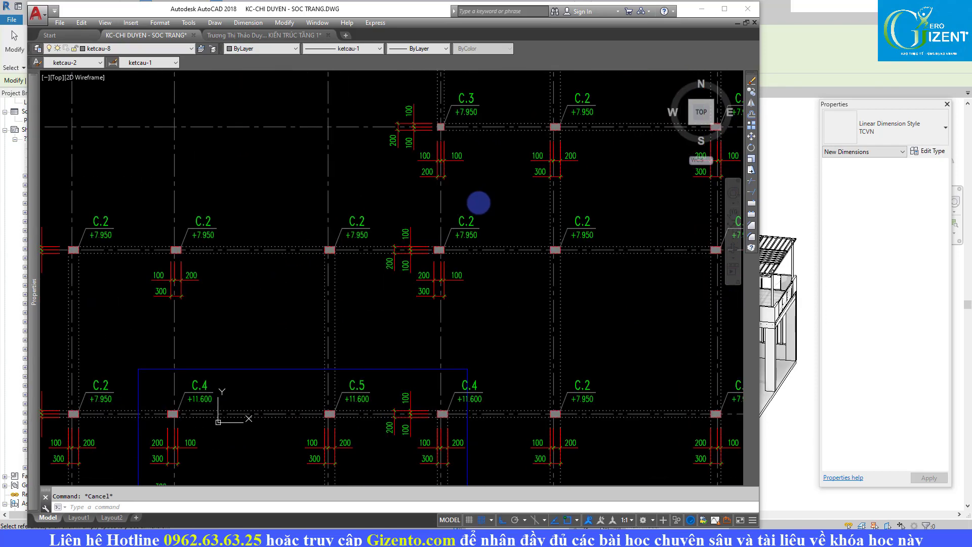
scroll(167, 283, "down", 2)
scroll(557, 260, "up", 2)
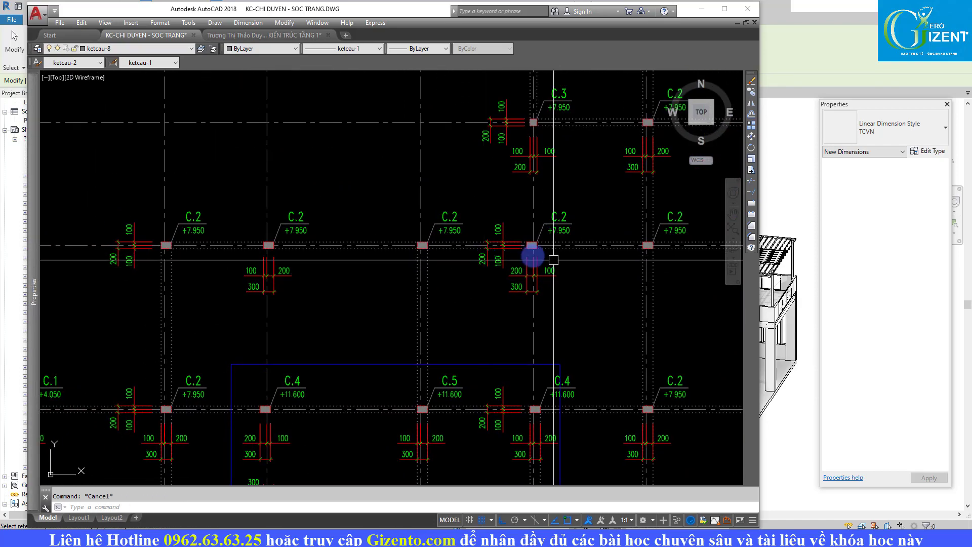
left_click_drag(553, 260, 398, 255)
key("alt+Tab")
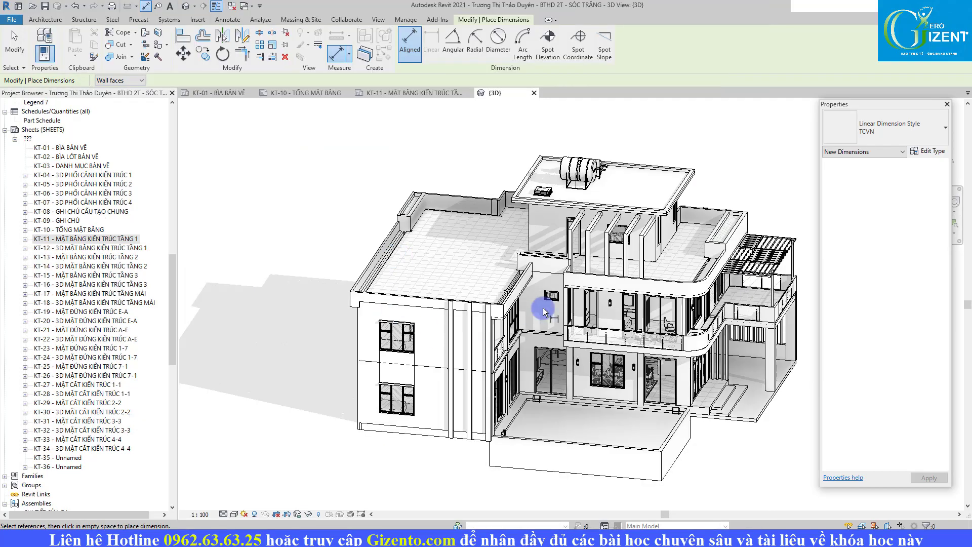
Step: Glance at the AutoCAD drawing and the section-size slide, then return to Revit
key("alt+Tab")
scroll(382, 311, "down", 5)
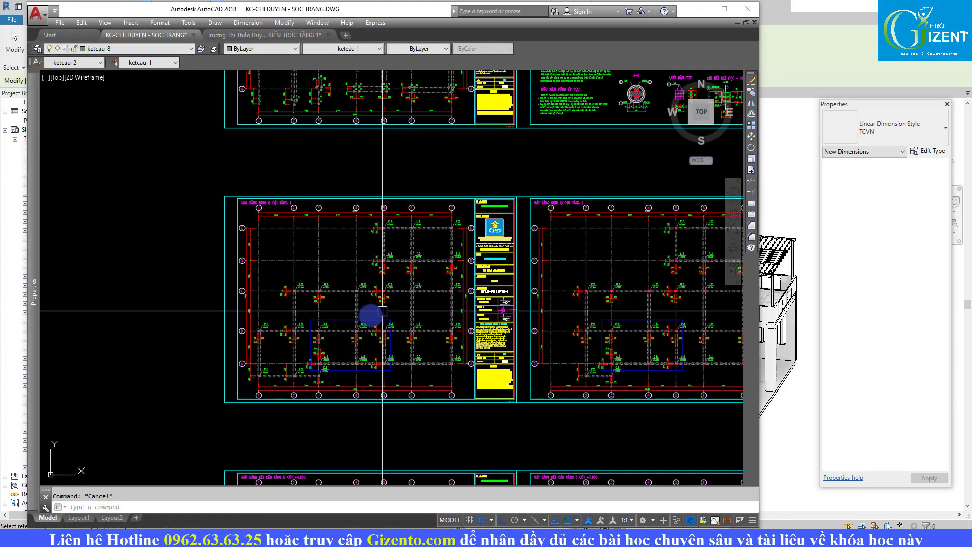
scroll(383, 311, "down", 5)
scroll(310, 282, "up", 6)
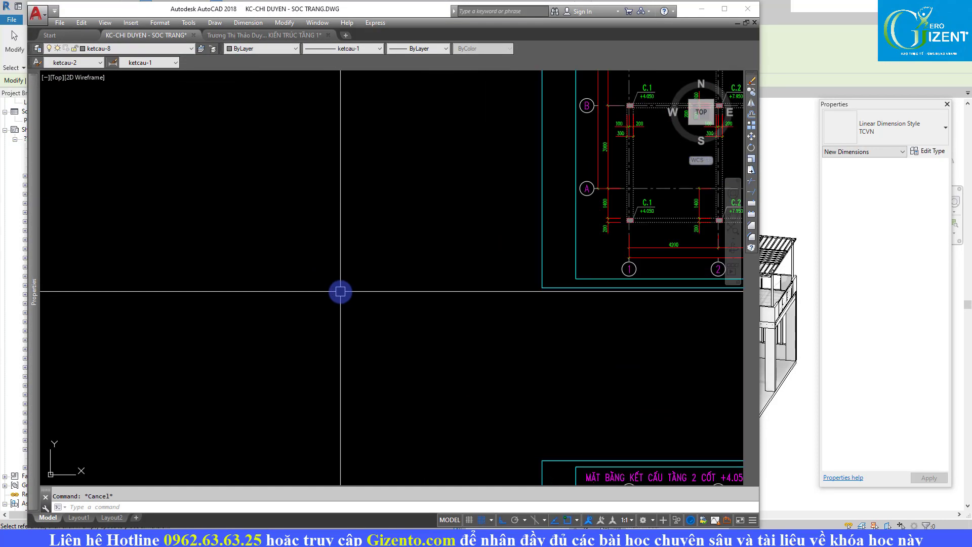
key("alt+Tab")
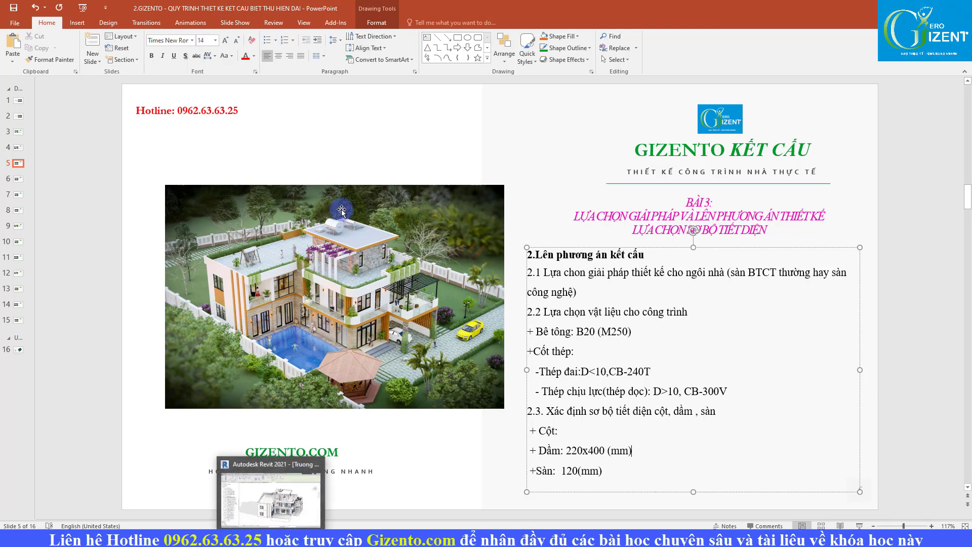
key("alt+Tab")
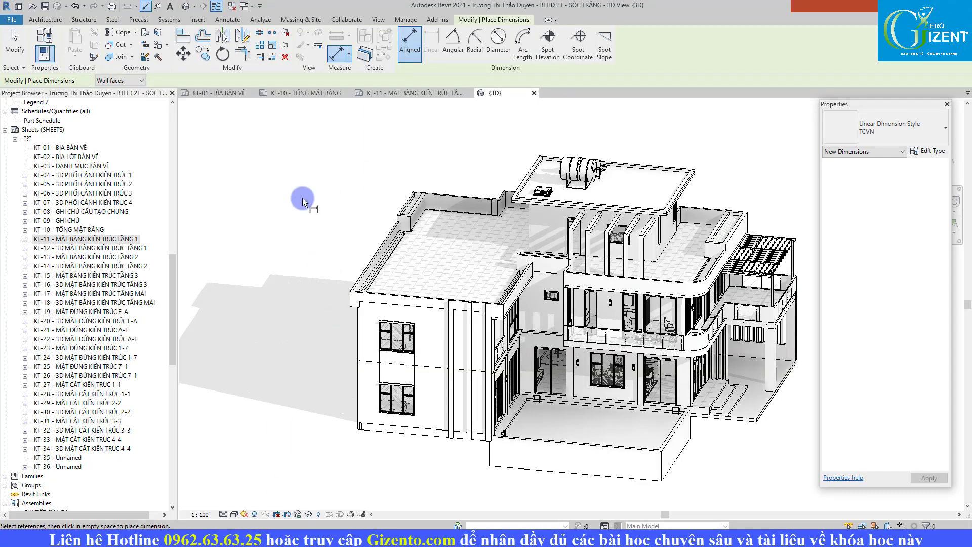
Step: Open and zoom into the KT-11 first-floor plan sheet, then bring AutoCAD forward
left_click(436, 95)
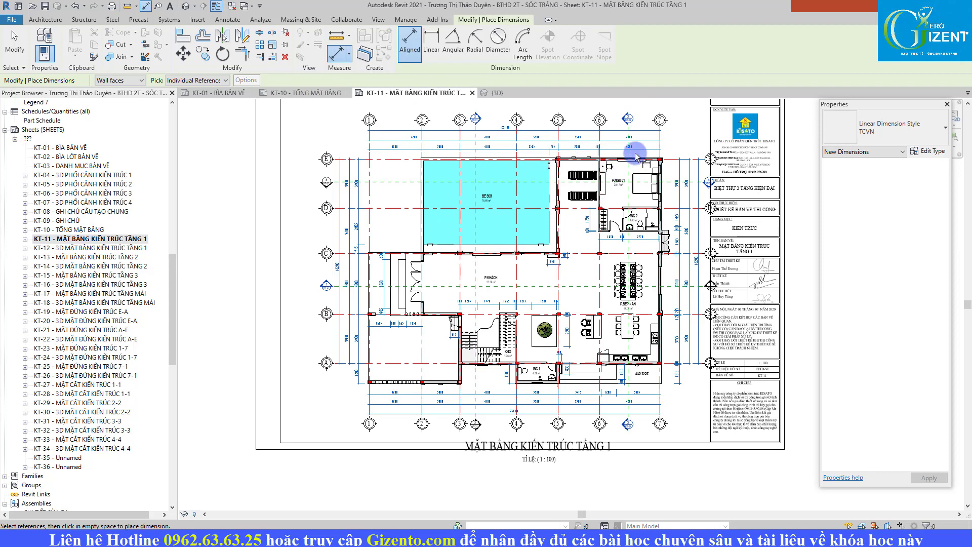
scroll(641, 155, "up", 2)
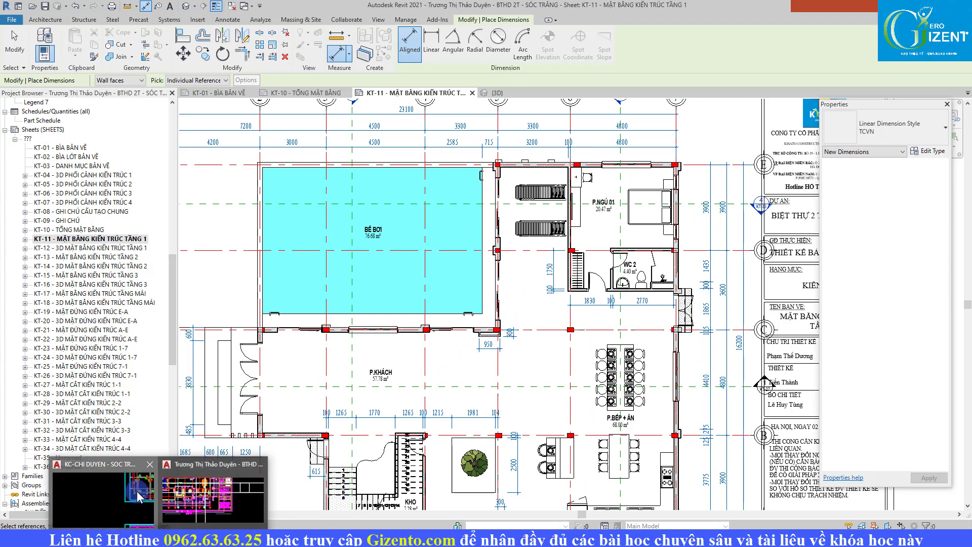
left_click(213, 496)
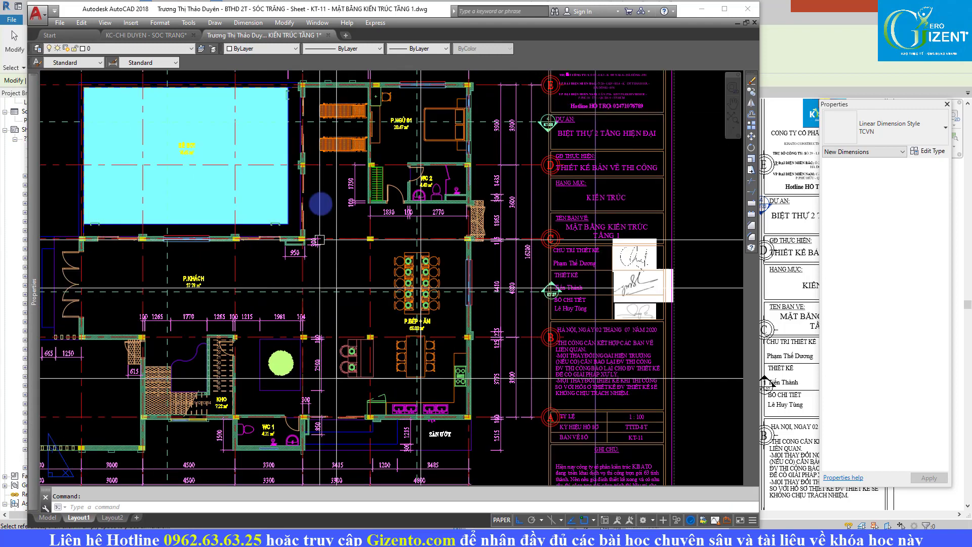
Step: Bring the bedroom and pool area into view, then try XLINE and RECTANG
left_click_drag(319, 240, 358, 376)
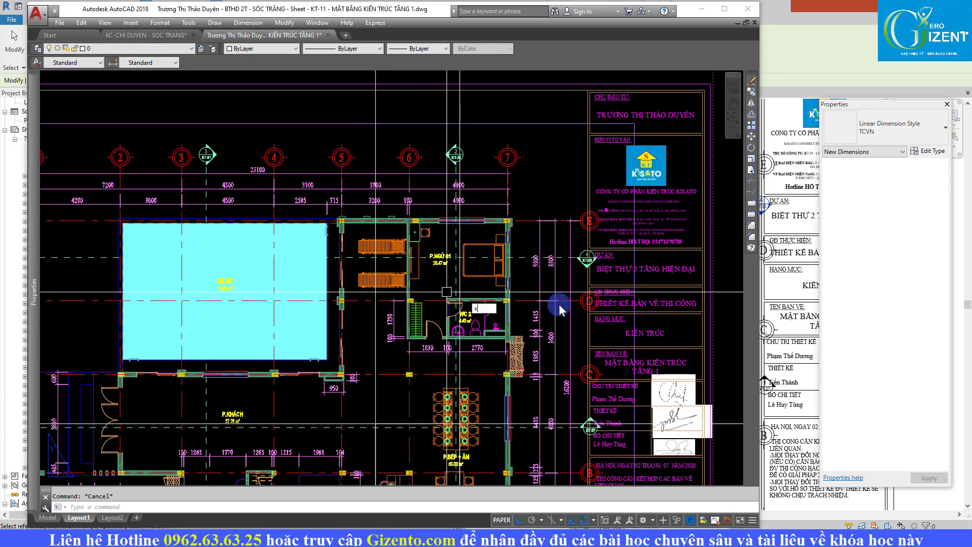
type("xl")
key("Return")
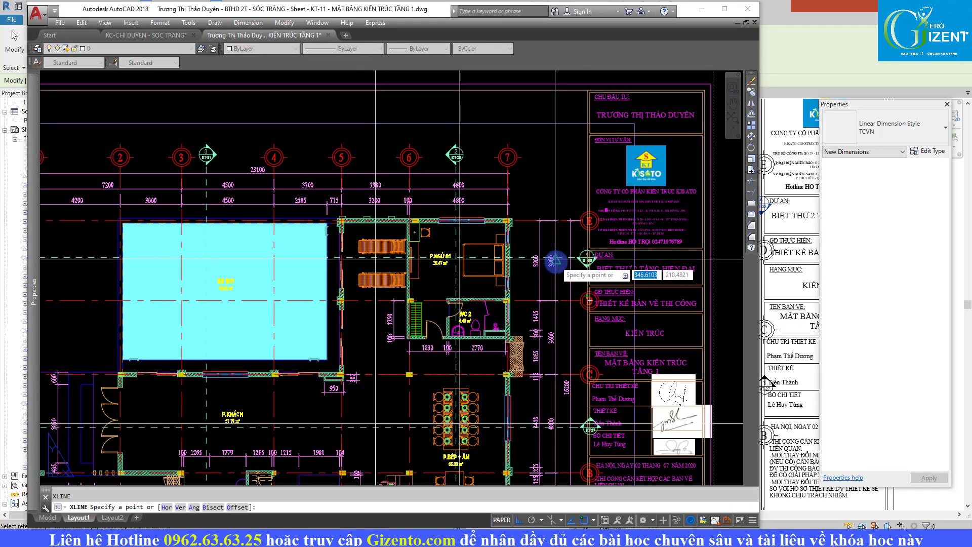
key("Escape")
type("rec")
key("Return")
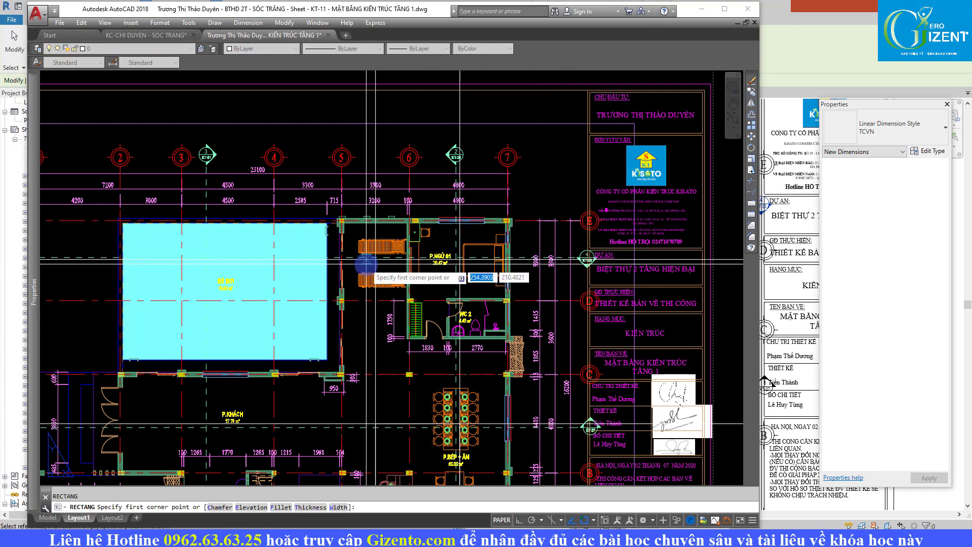
Step: Cancel the rectangle and check the corner column rectangle's properties (area 351.235, closed)
scroll(335, 223, "up", 6)
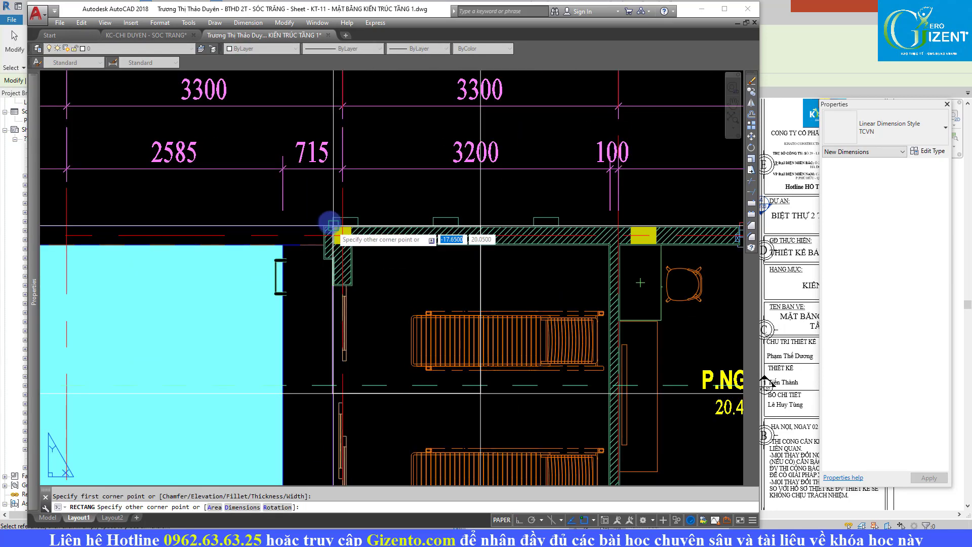
key("Escape")
scroll(418, 192, "down", 4)
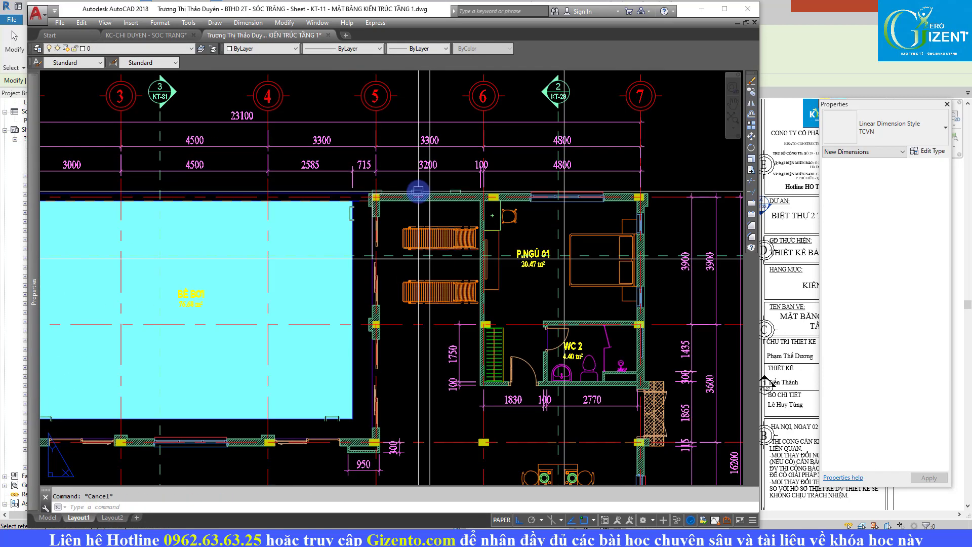
double_click(418, 194)
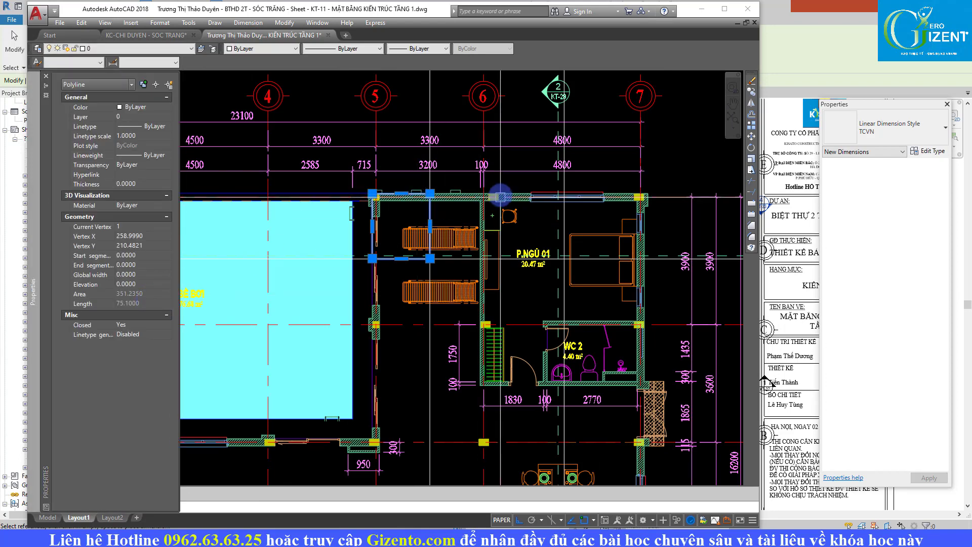
key("ctrl+1")
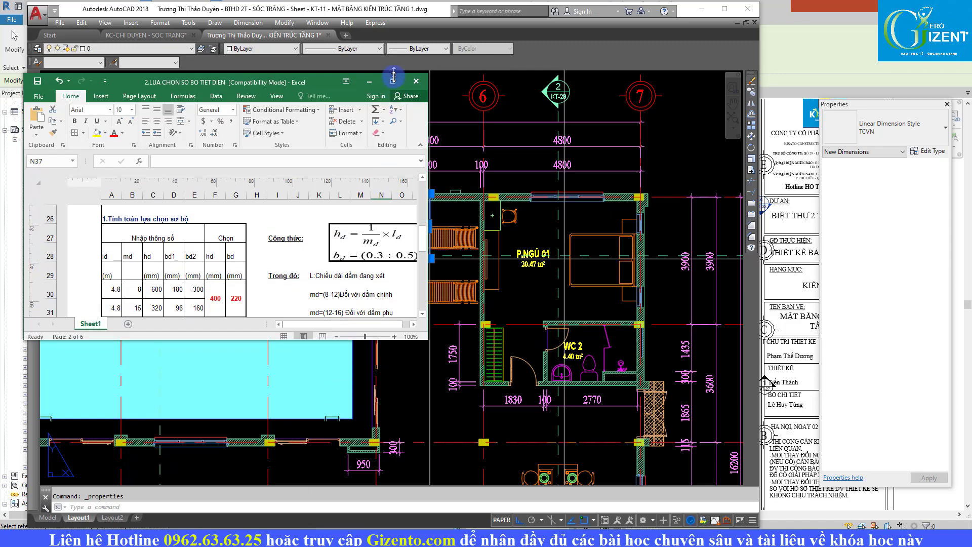
Step: In the maximized sheet, set C-2's F to 3 and its section to 220 × 220 mm (484 mm²)
left_click(393, 77)
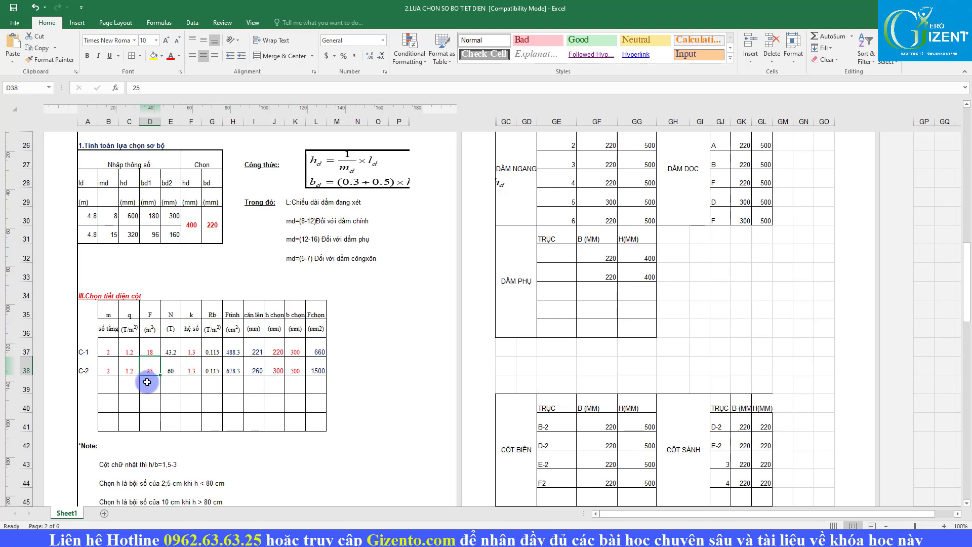
key("BackSpace")
key("BackSpace")
type("3")
key("Tab")
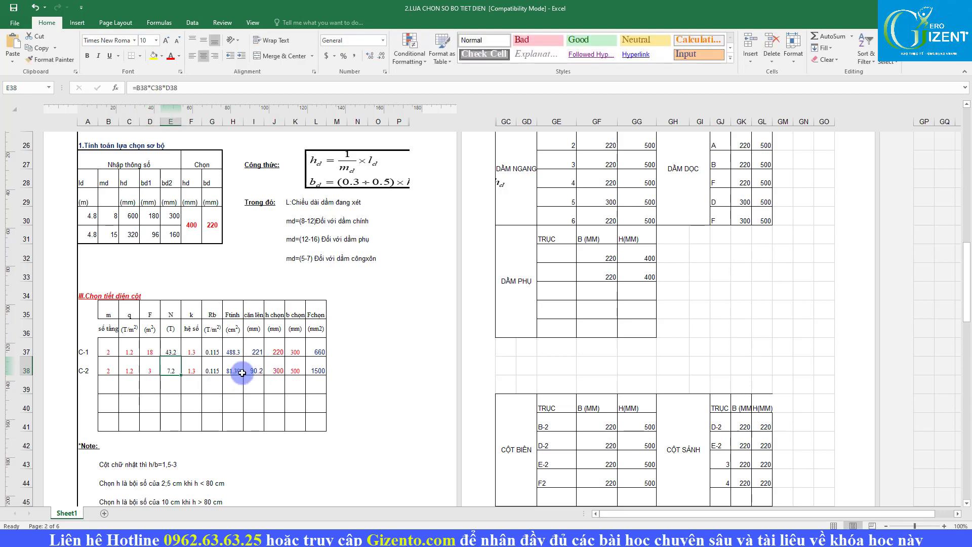
type("220")
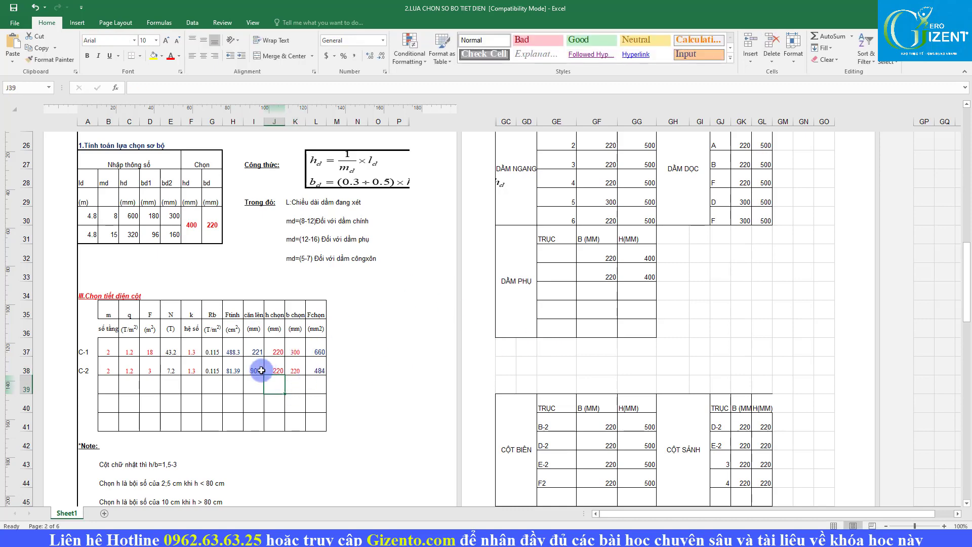
key("alt+Tab")
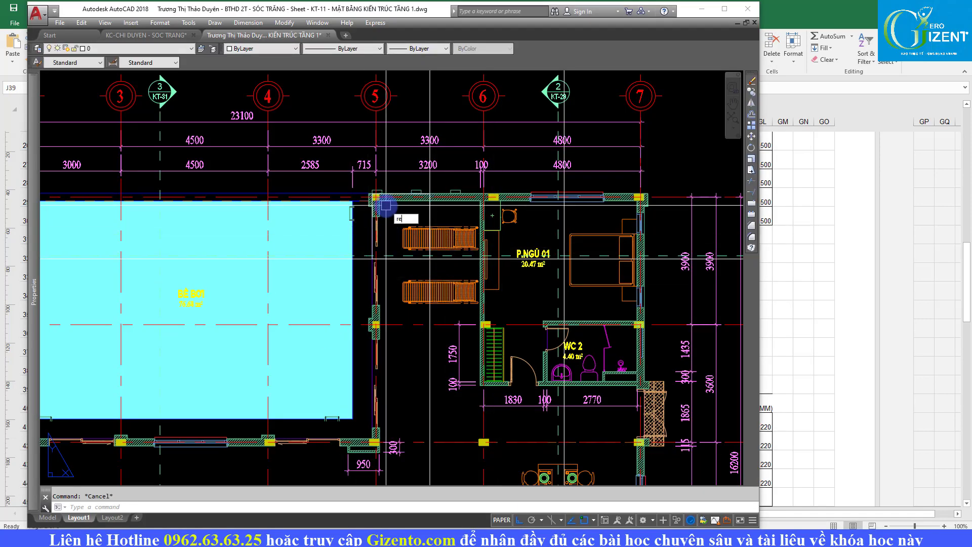
Step: Draw trial column rectangles at the living-room wall corners and junctions
scroll(385, 200, "up", 2)
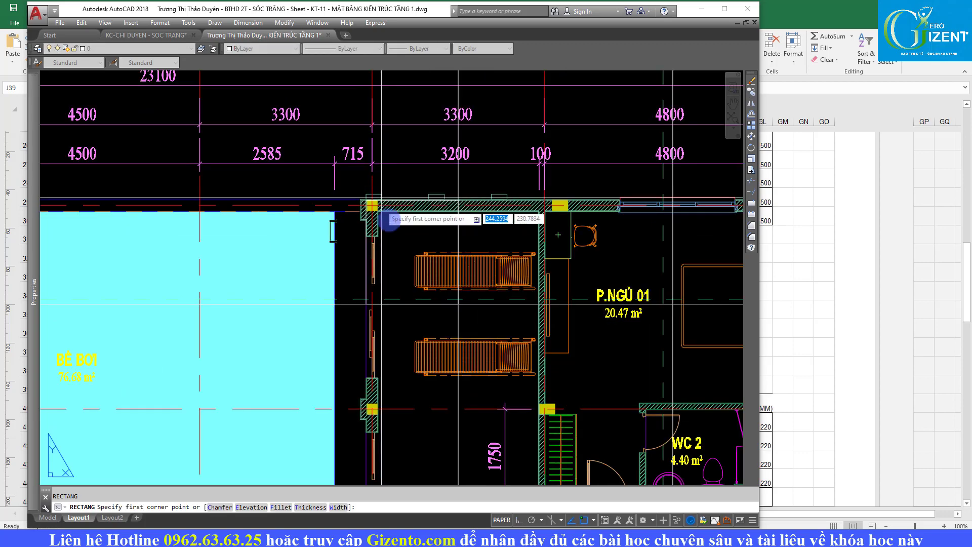
type("c")
key("Return")
left_click(353, 193)
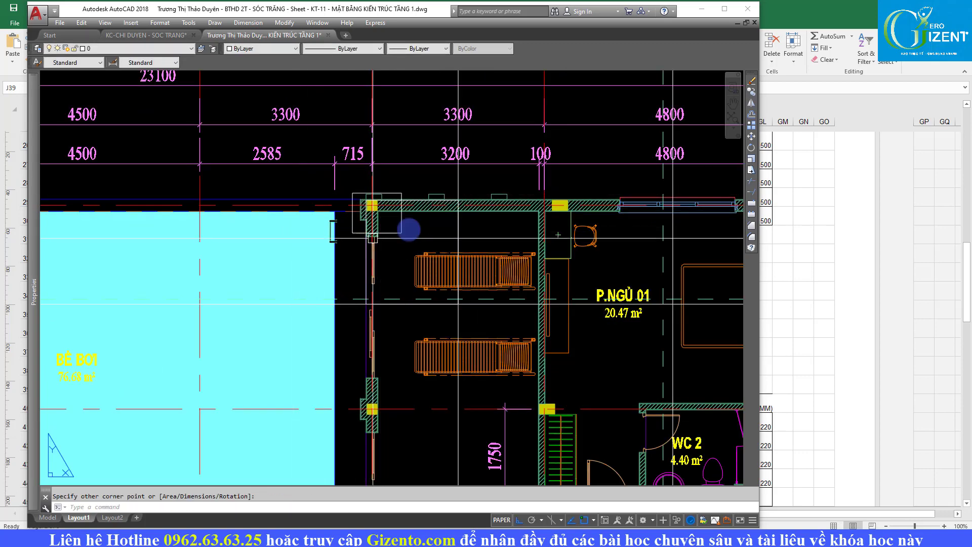
type("rec")
key("Return")
left_click(524, 187)
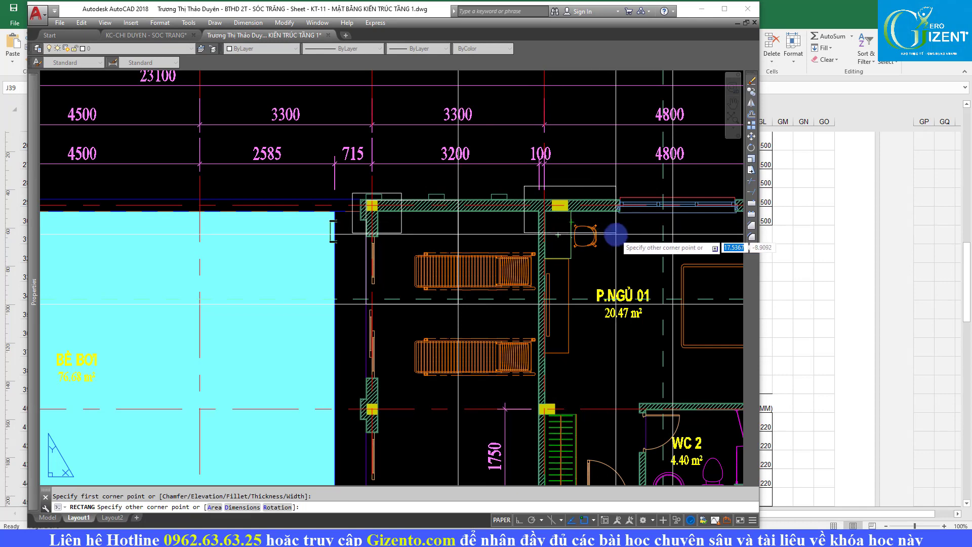
left_click(616, 235)
scroll(458, 304, "down", 5)
scroll(490, 329, "up", 5)
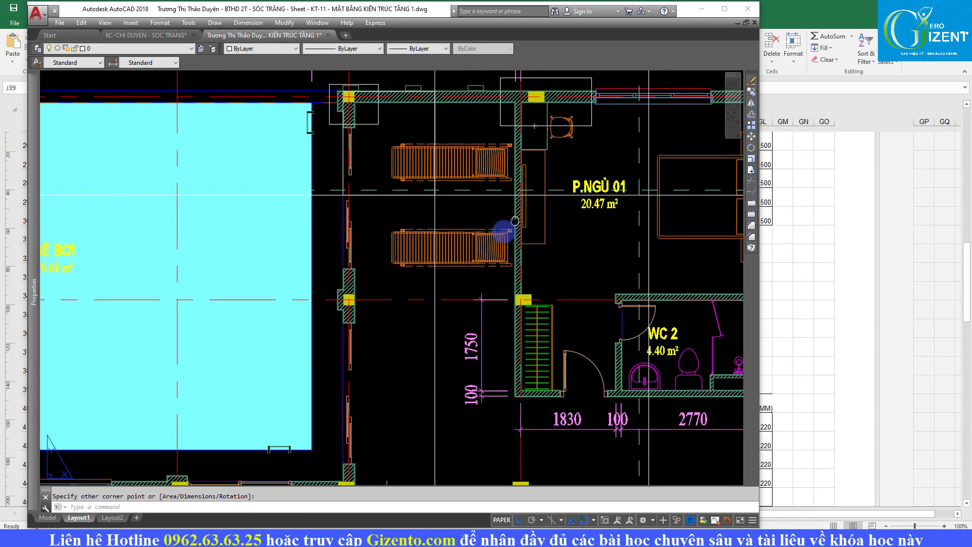
left_click_drag(386, 225, 337, 264)
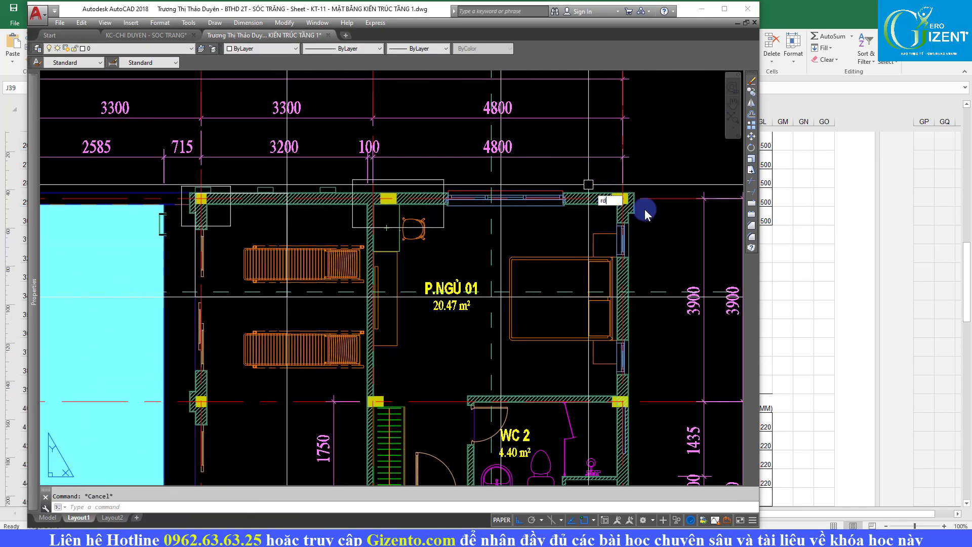
Step: Start a rectangle at the bedroom's top-right wall corner, then cancel it
type("rdc")
key("Return")
type("c")
key("Return")
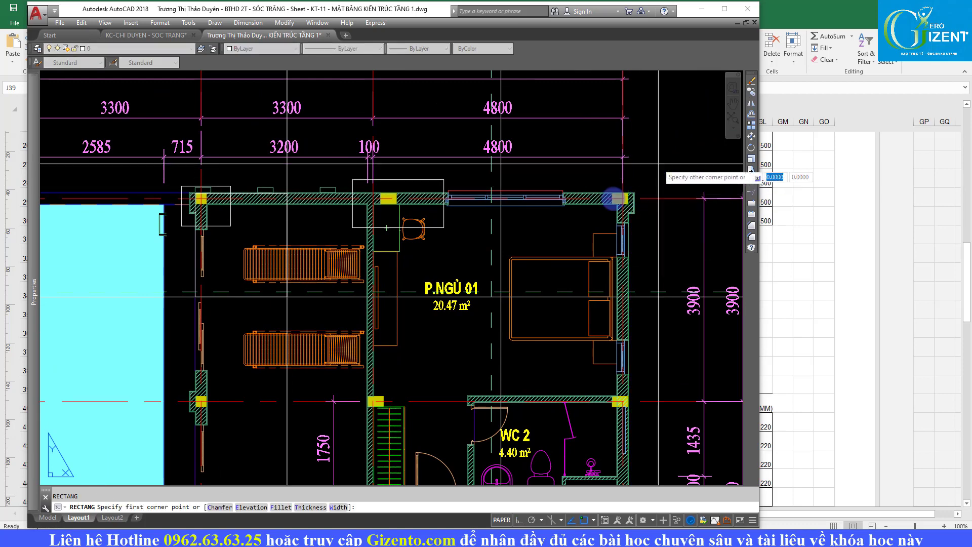
left_click(658, 164)
scroll(466, 209, "down", 4)
scroll(507, 152, "up", 5)
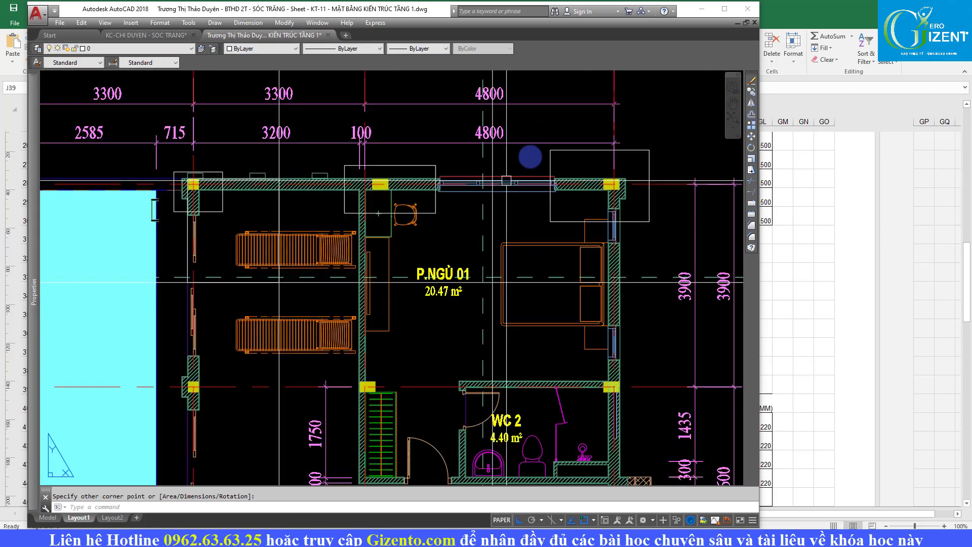
scroll(530, 137, "down", 4)
scroll(530, 137, "up", 2)
scroll(521, 163, "up", 2)
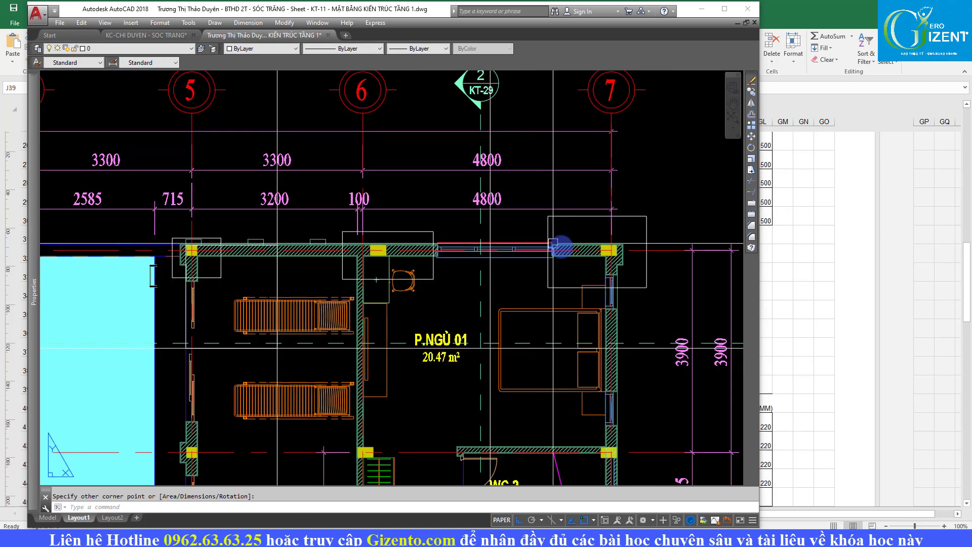
scroll(557, 212, "down", 1)
scroll(493, 173, "down", 3)
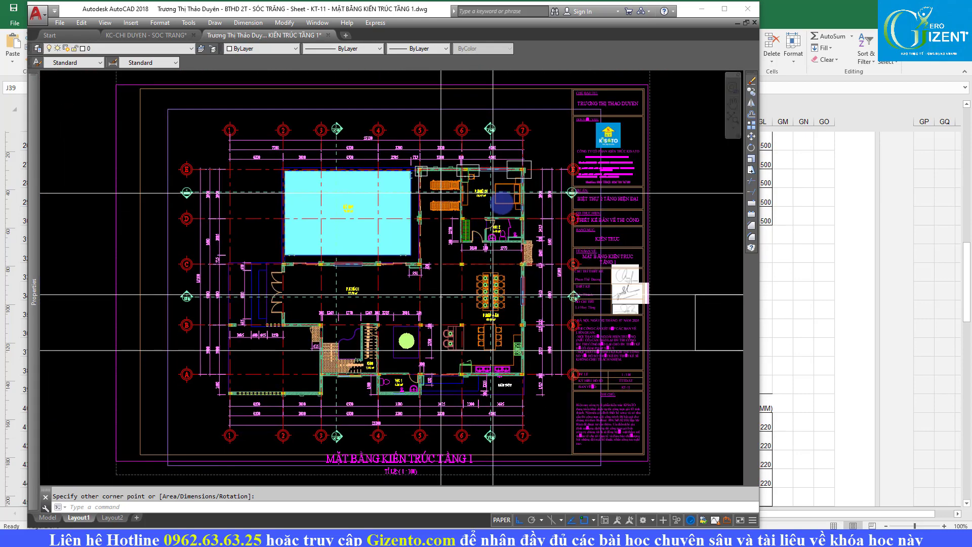
scroll(484, 227, "up", 3)
scroll(484, 227, "down", 3)
key("Escape")
Step: Select and erase the construction lines across the plan
left_click(592, 314)
left_click(557, 219)
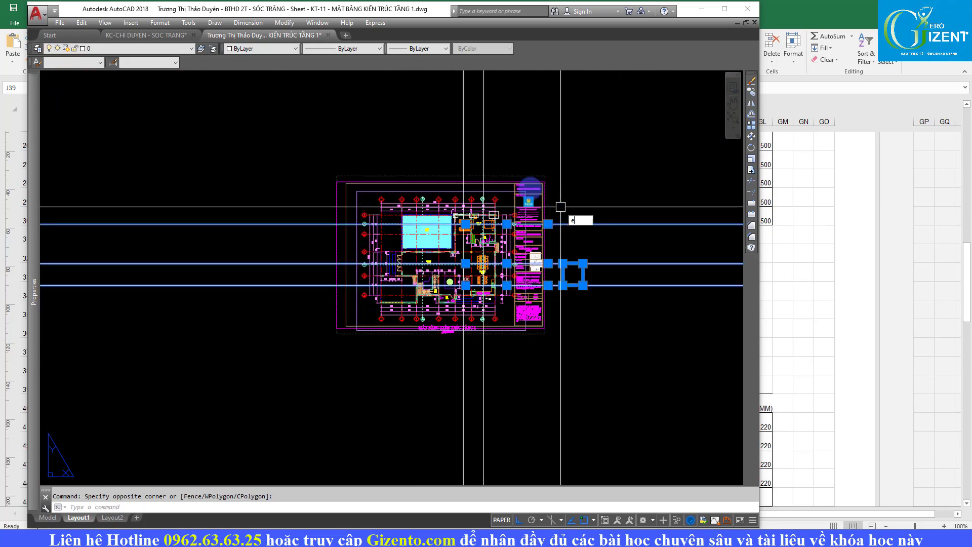
key("Delete")
left_click(502, 129)
left_click(432, 134)
key("Return")
scroll(432, 135, "up", 1)
scroll(449, 244, "up", 3)
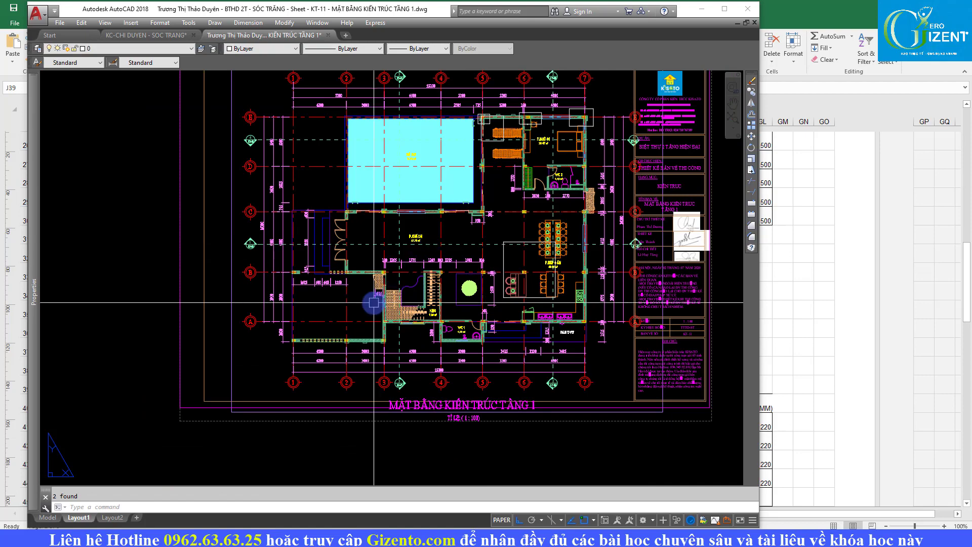
Step: Check the Excel column-sizing sheet and come back to the floor plan
key("alt+Tab")
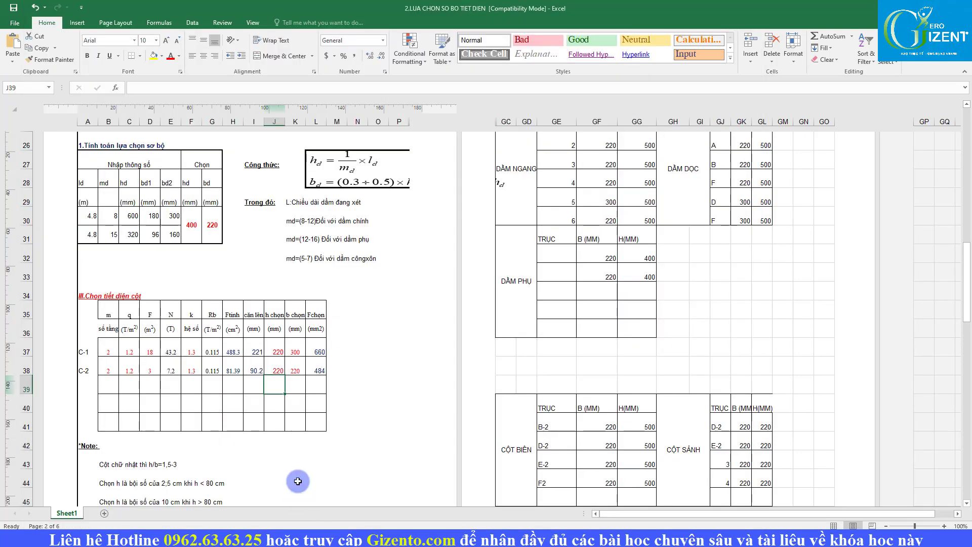
scroll(218, 347, "down", 3)
key("alt+Tab")
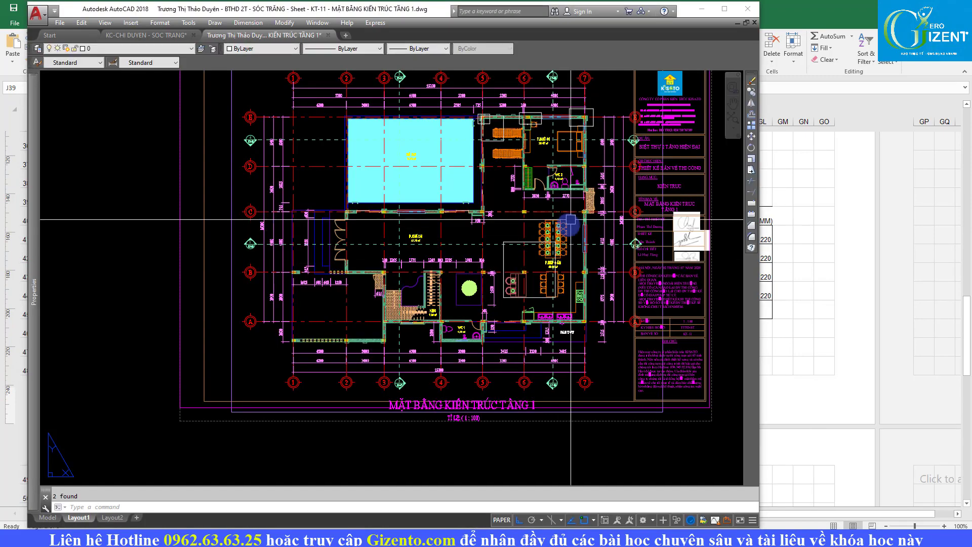
scroll(602, 191, "up", 3)
Step: Abandon a rectangle at the dining-room wall and delete the trial column rectangle
type("rec")
key("Return")
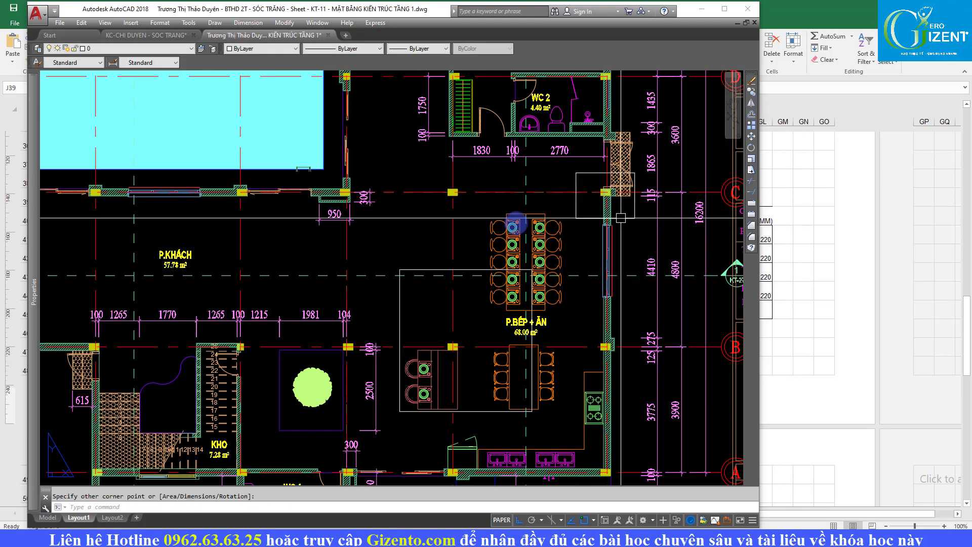
left_click(603, 191)
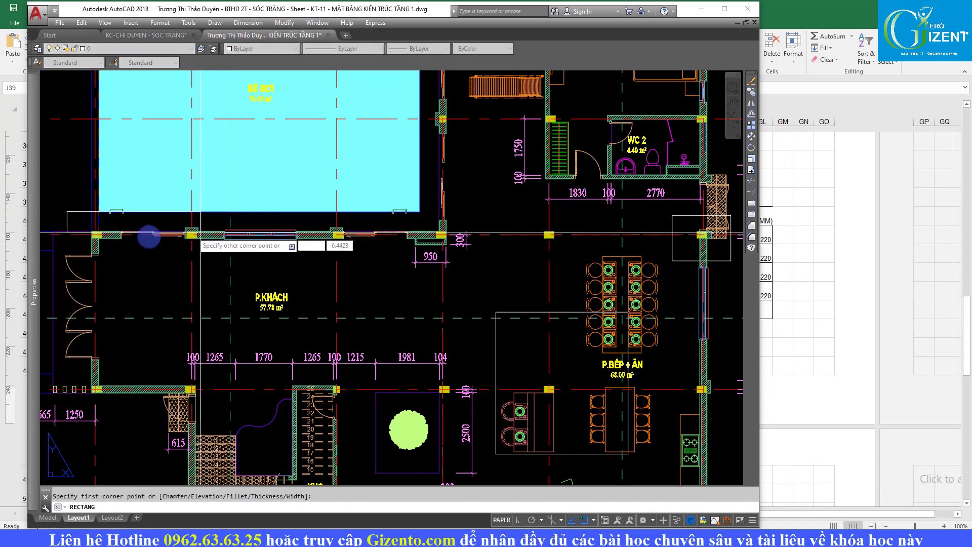
scroll(439, 251, "down", 5)
scroll(395, 274, "up", 4)
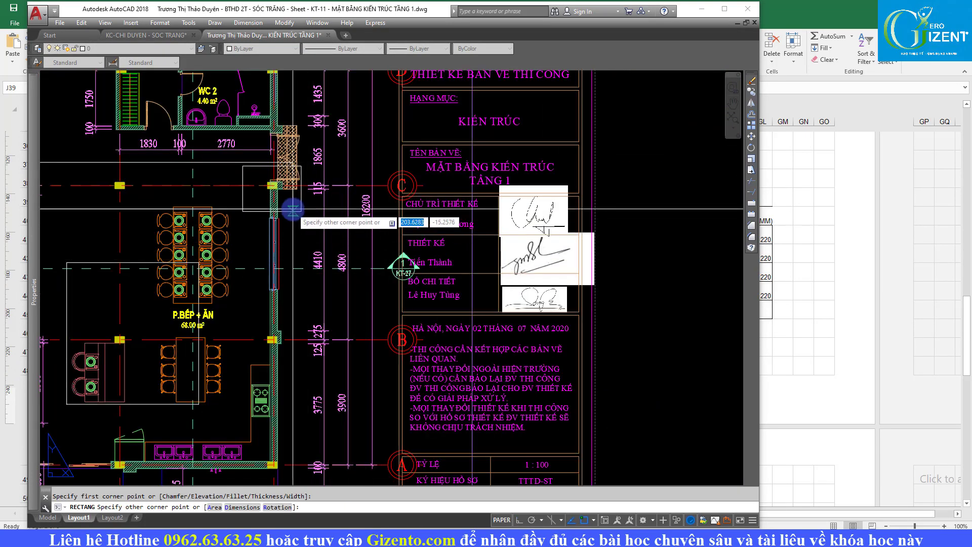
key("Escape")
left_click_drag(277, 252, 359, 247)
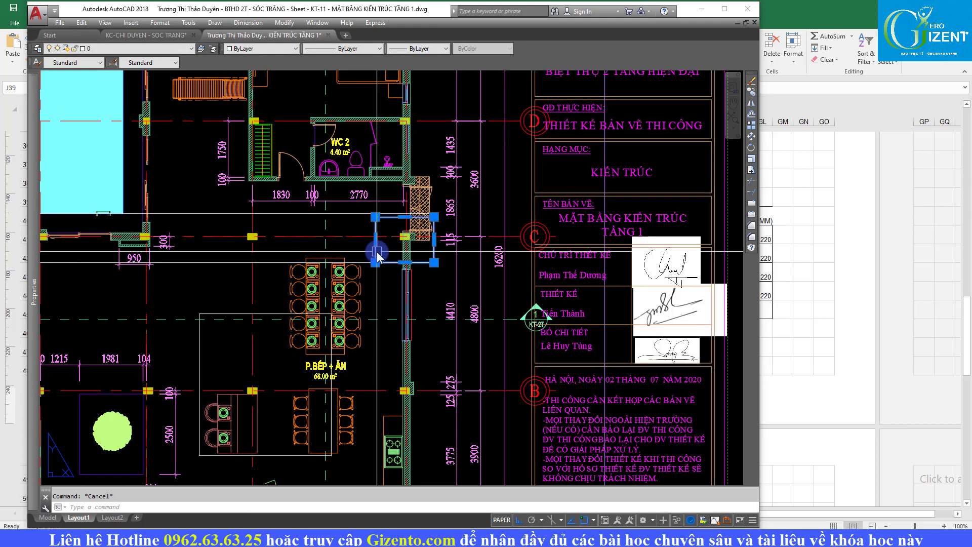
key("Delete")
left_click_drag(81, 284, 248, 282)
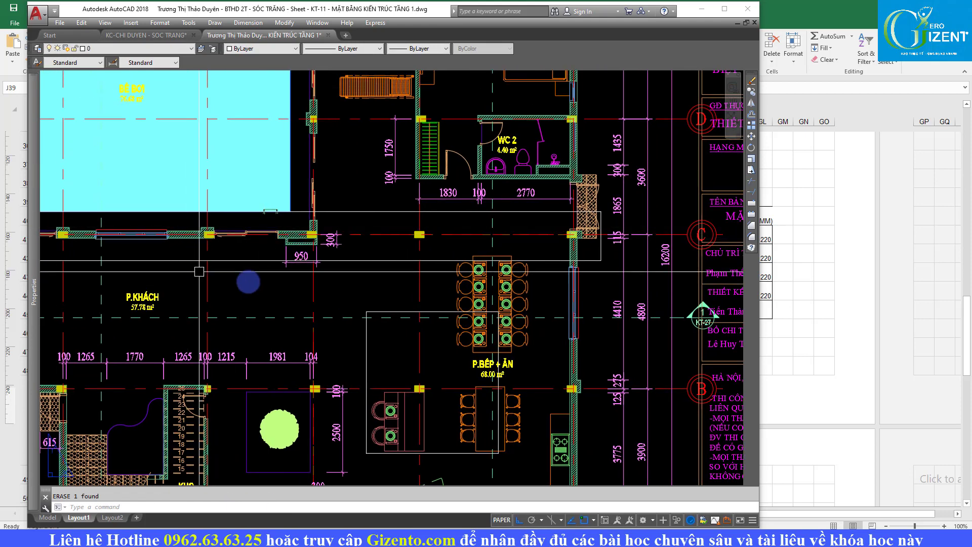
scroll(240, 239, "down", 4)
scroll(240, 238, "up", 6)
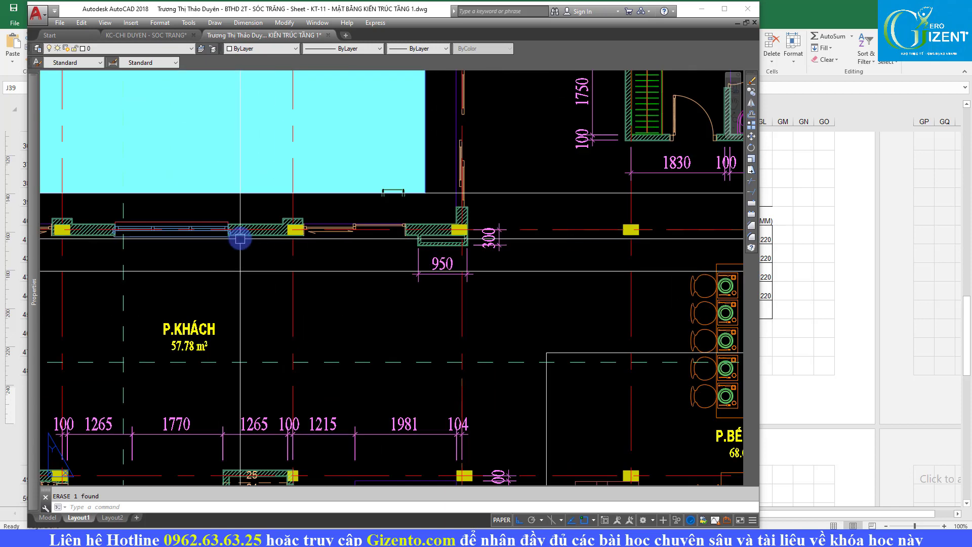
Step: Place vertical and horizontal construction lines through the living-room wall
key("Return")
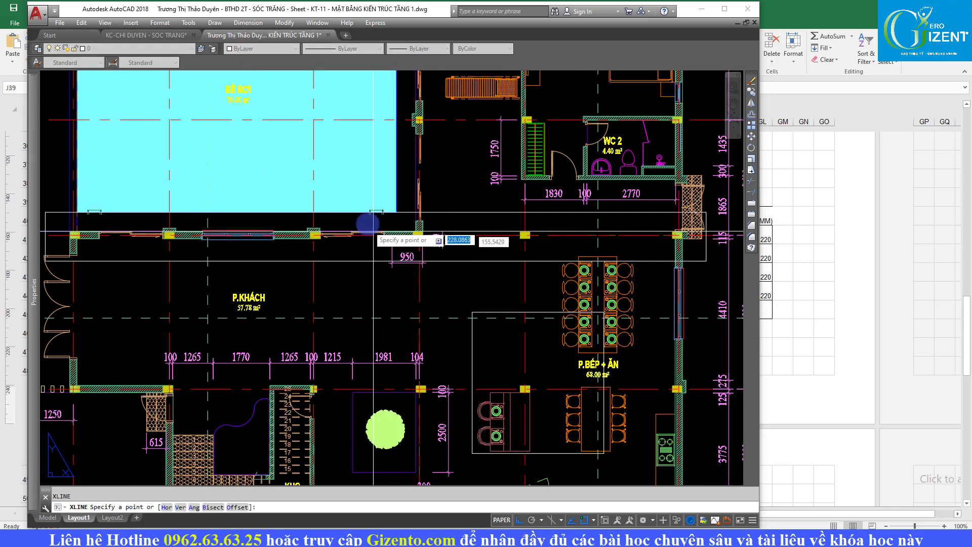
scroll(405, 284, "down", 5)
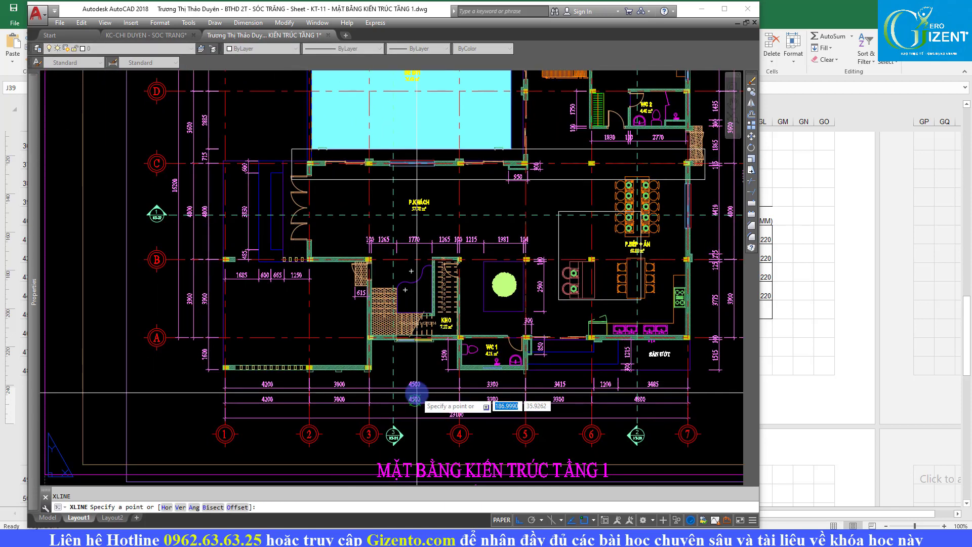
left_click(414, 390)
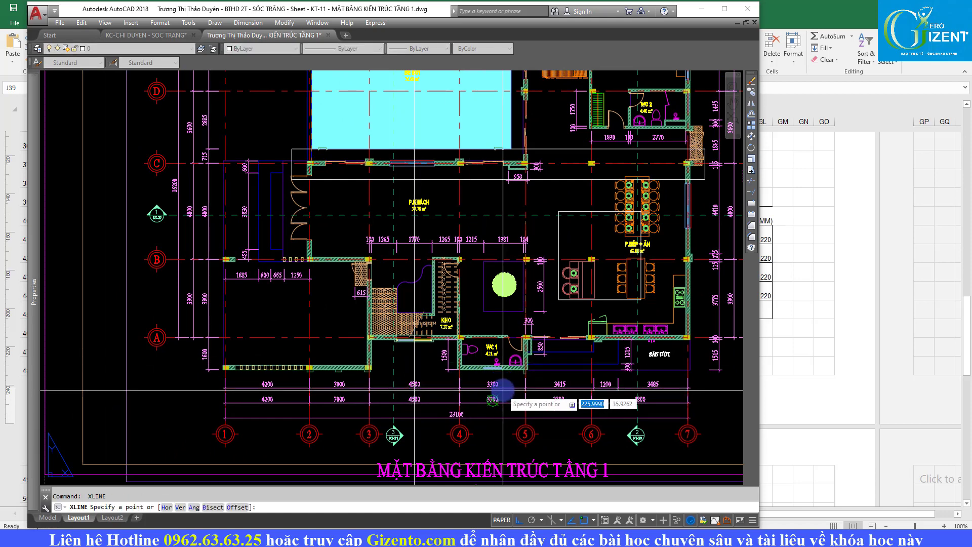
left_click(499, 394)
key("Escape")
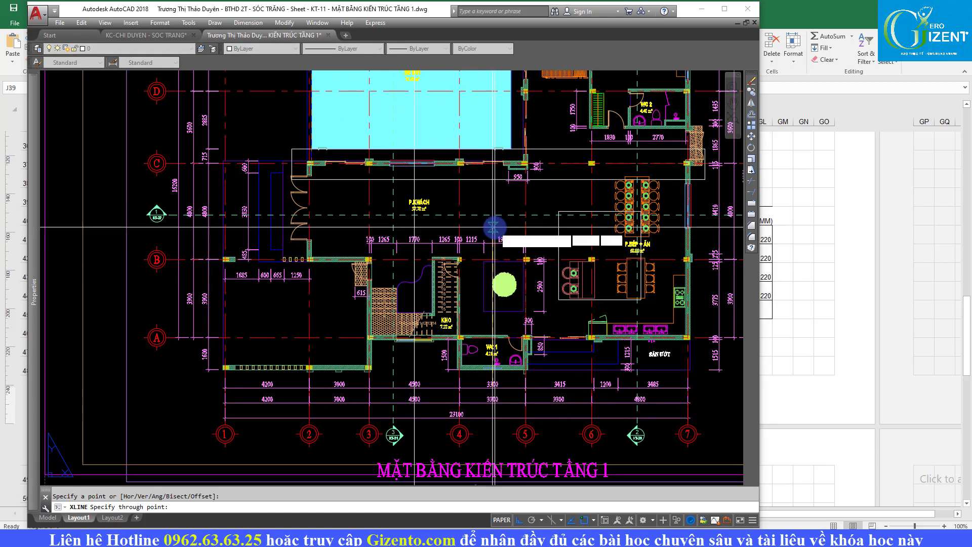
scroll(499, 241, "up", 4)
Step: Draw a rectangle between the construction lines and check its area (361.63) in Properties
type("rec")
key("Return")
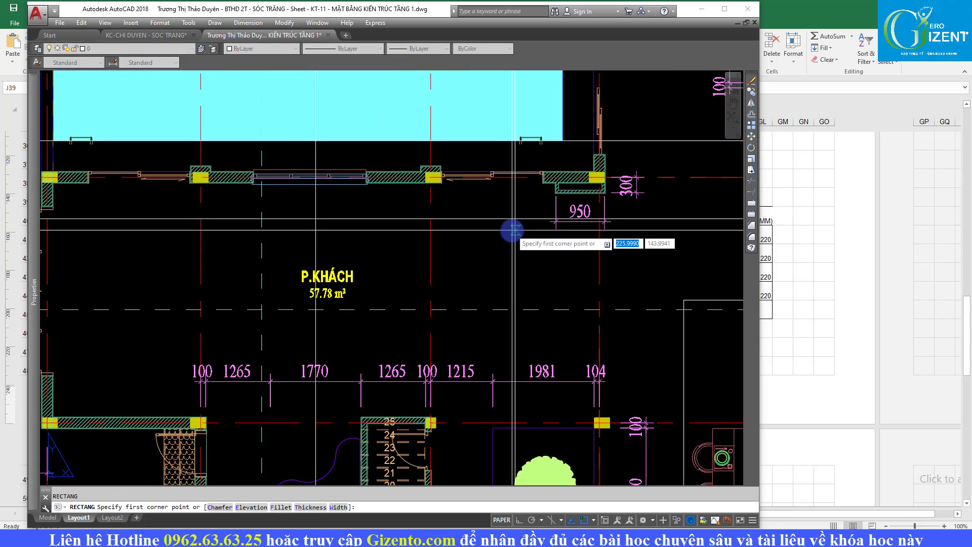
left_click(515, 219)
left_click(316, 171)
key("Escape")
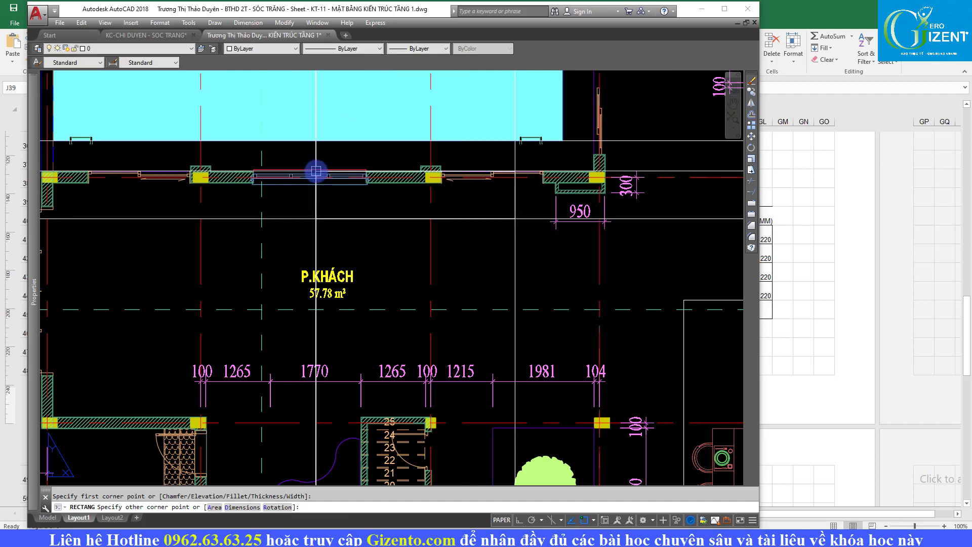
left_click(459, 170)
key("ctrl+1")
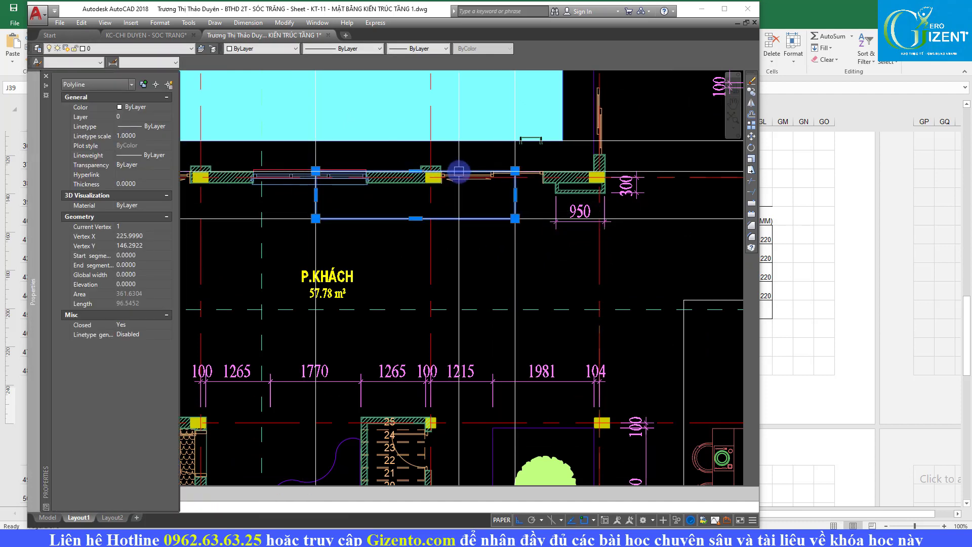
Step: Delete the trial rectangle, close Properties, and reposition the sheet in view
key("Delete")
key("ctrl+1")
scroll(310, 314, "down", 4)
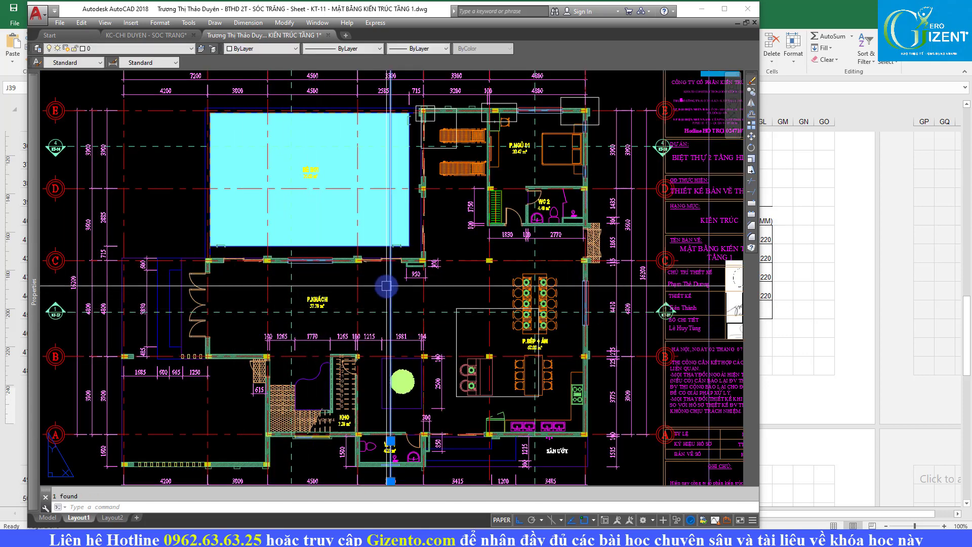
scroll(474, 283, "down", 4)
left_click_drag(475, 282, 488, 228)
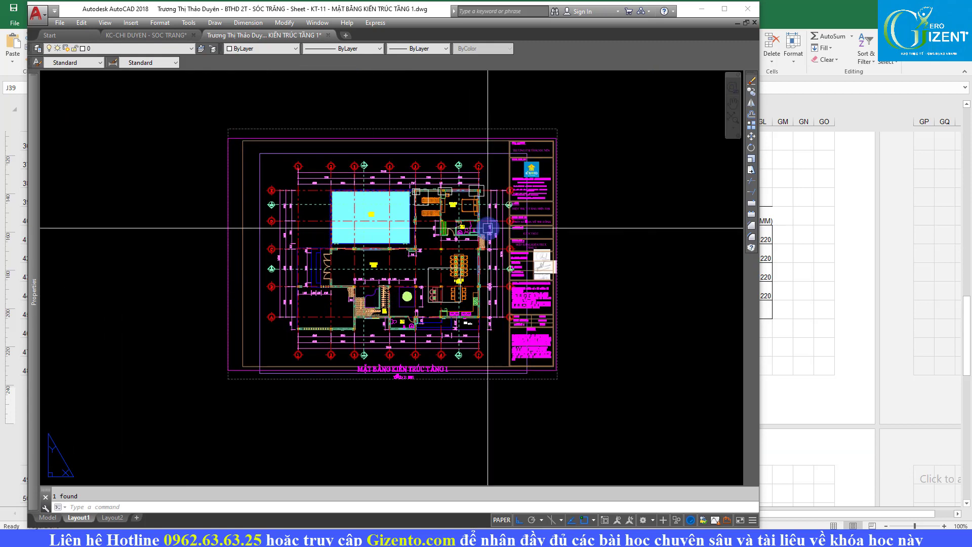
left_click_drag(234, 108, 217, 113)
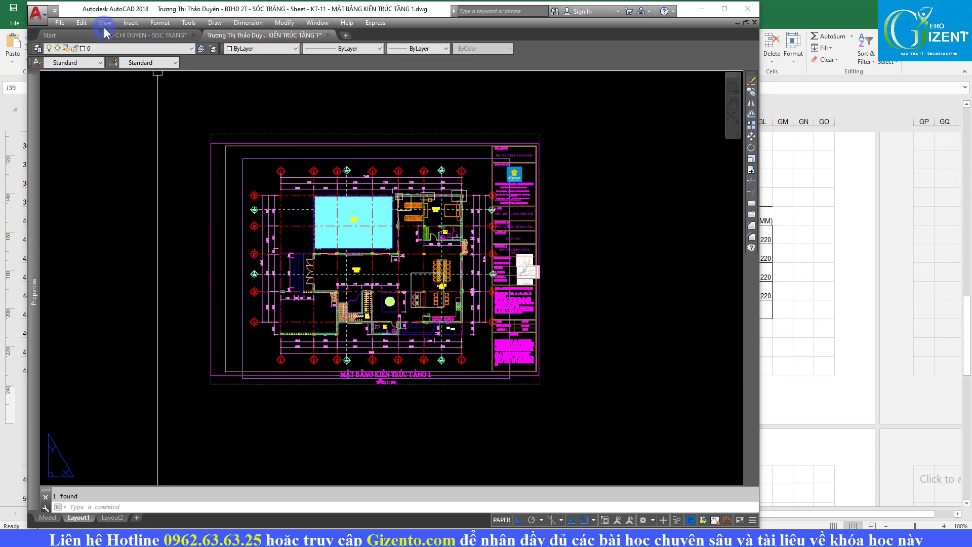
Step: Switch to the KC-CHI DUYEN - SOC TRANG drawing, then briefly view the Excel sheet
left_click(127, 36)
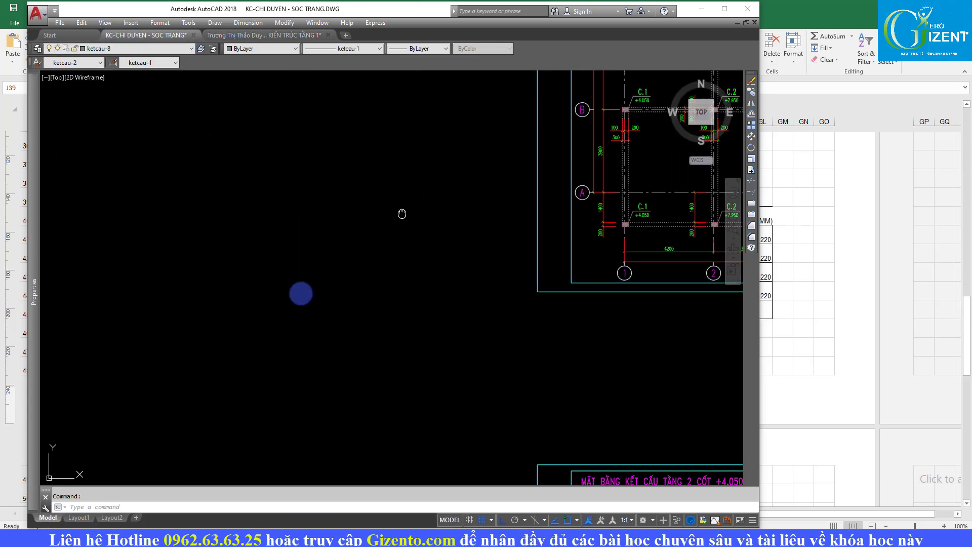
scroll(192, 301, "down", 2)
scroll(501, 231, "up", 2)
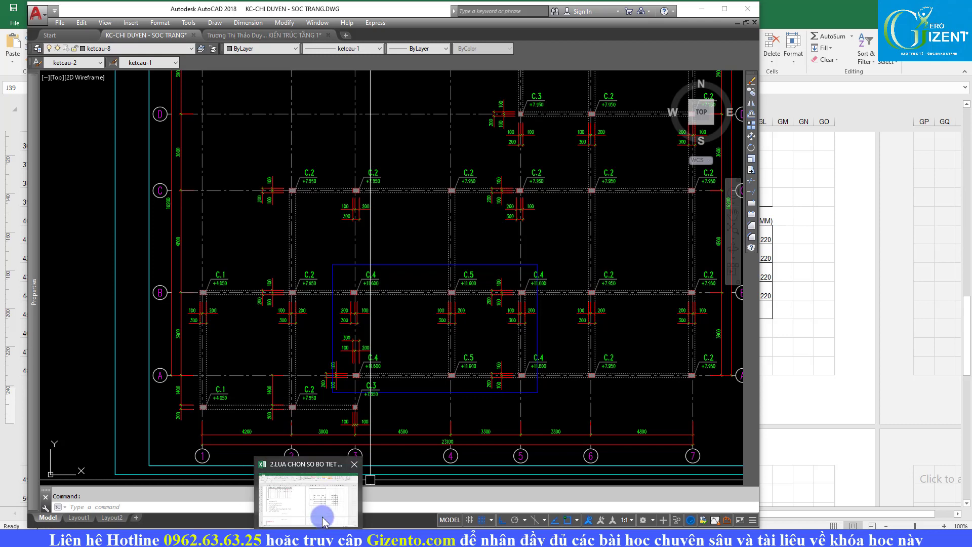
left_click(323, 520)
scroll(246, 344, "down", 1)
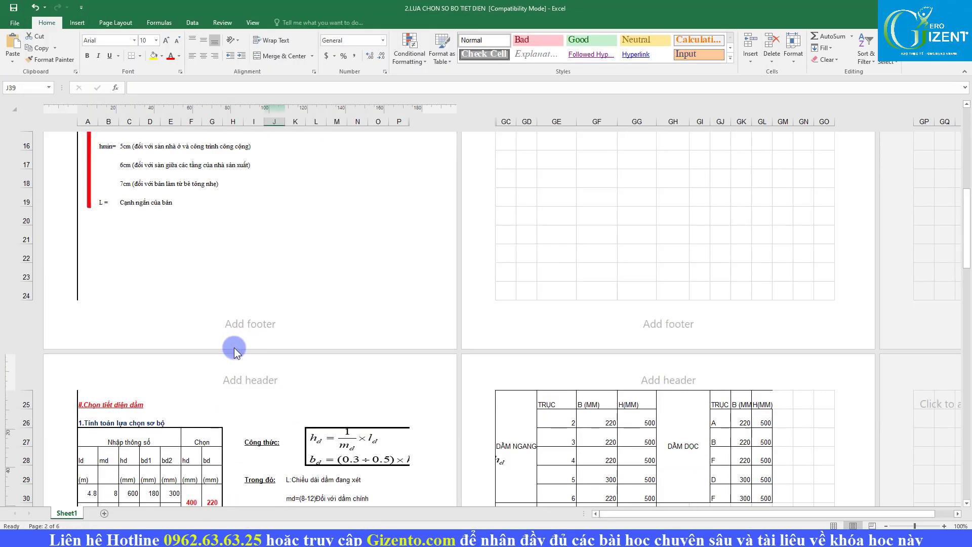
scroll(231, 355, "up", 4)
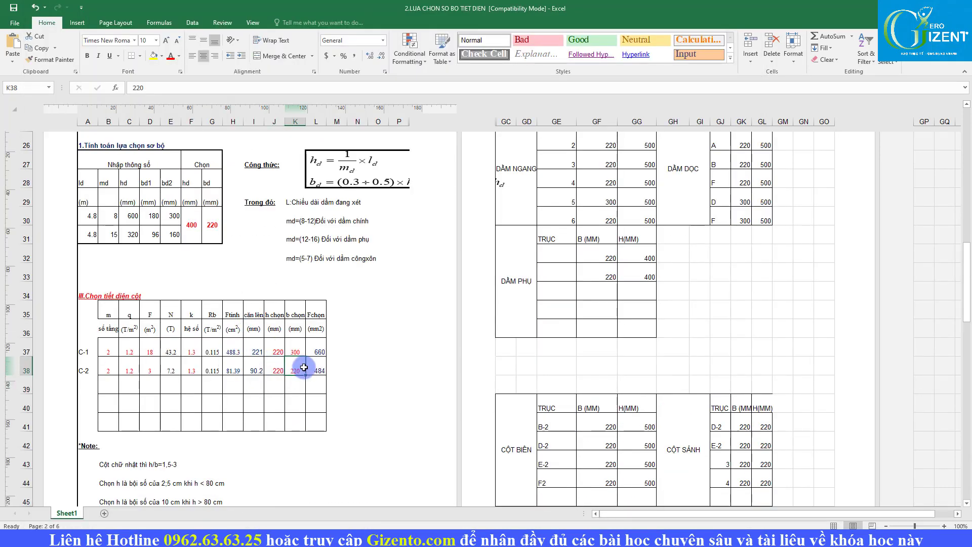
Step: Review the C.2, C.4 and C.5 columns along grid axes 2–7, then return to Excel
key("alt+Tab")
scroll(421, 254, "down", 3)
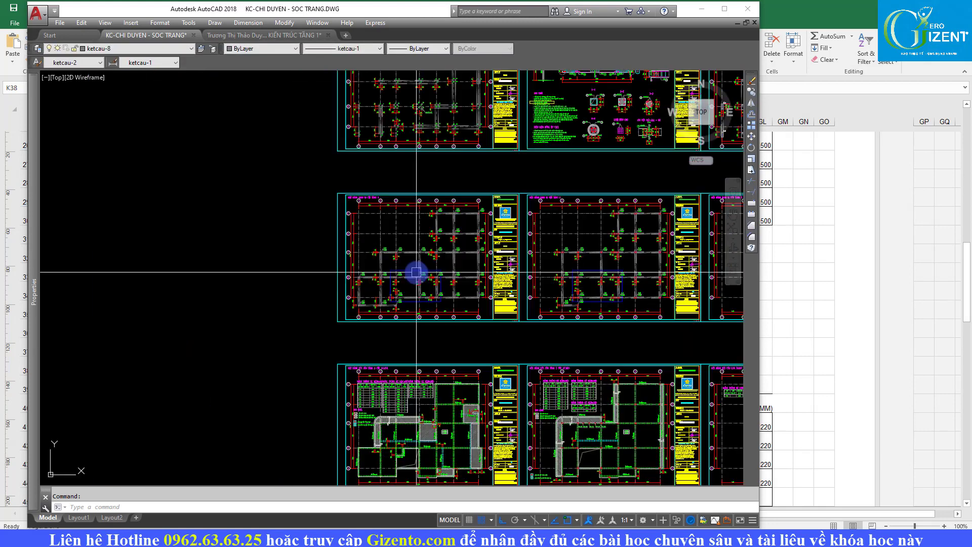
scroll(415, 274, "up", 3)
scroll(442, 218, "up", 2)
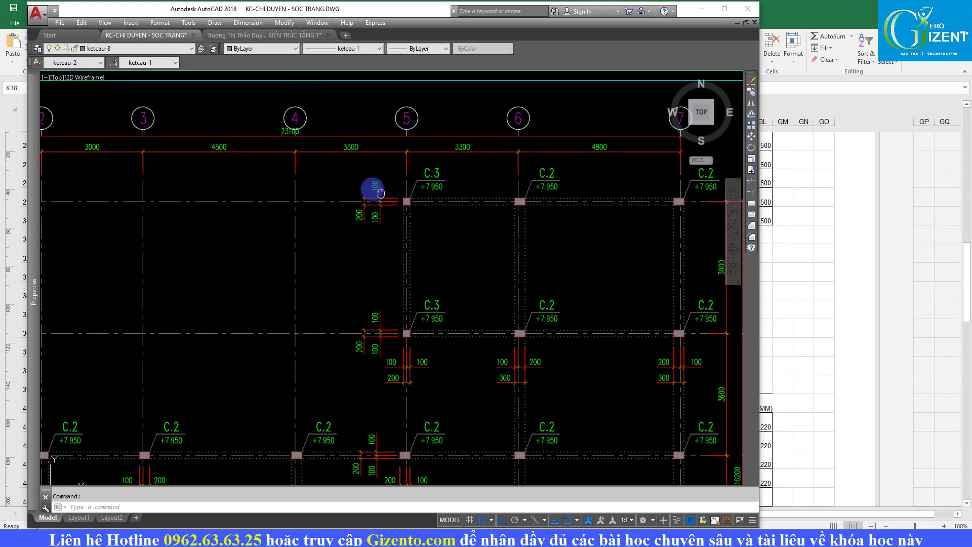
left_click_drag(347, 256, 377, 202)
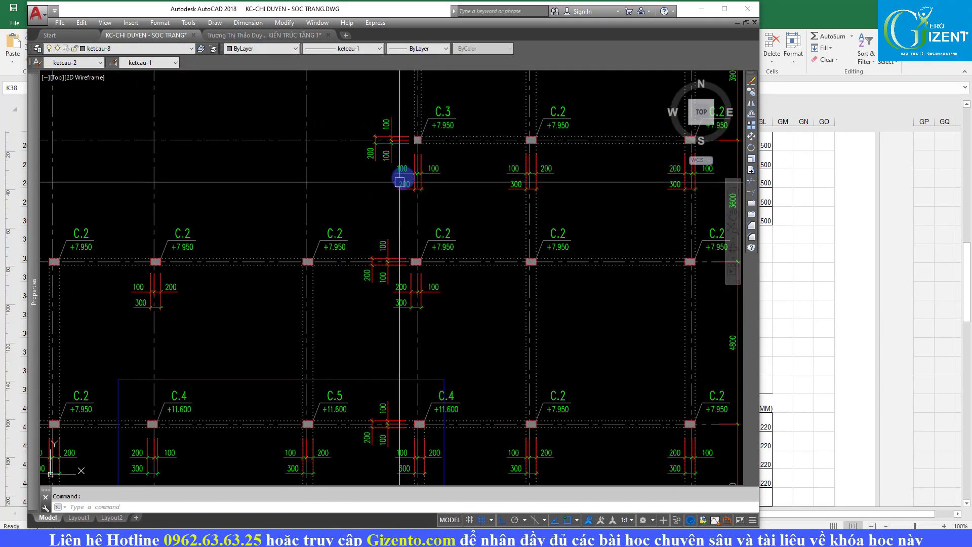
scroll(330, 276, "down", 2)
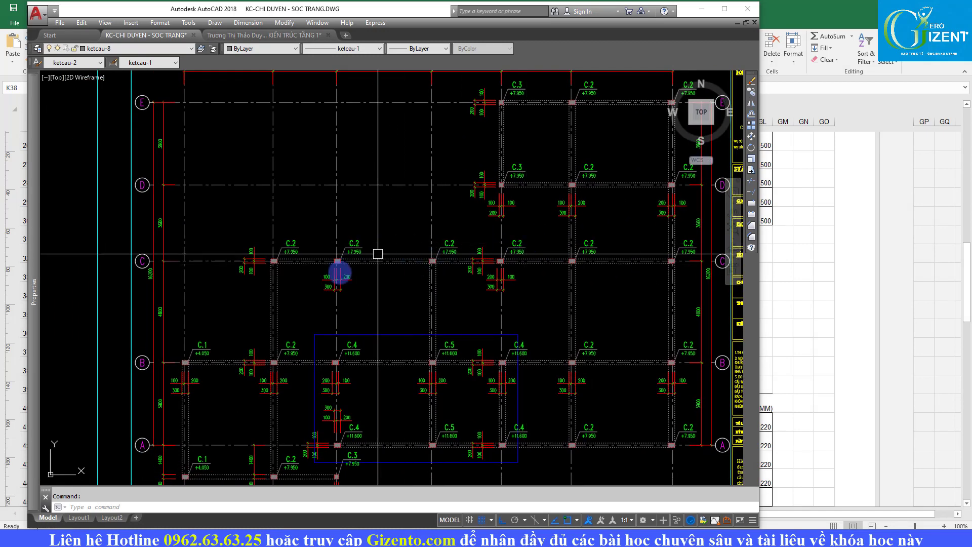
left_click_drag(428, 275, 285, 365)
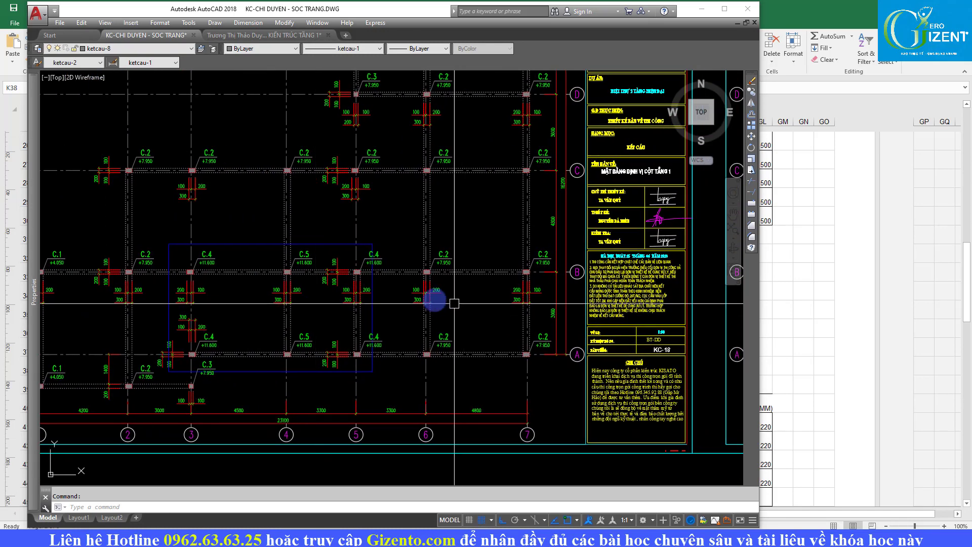
scroll(191, 400, "up", 2)
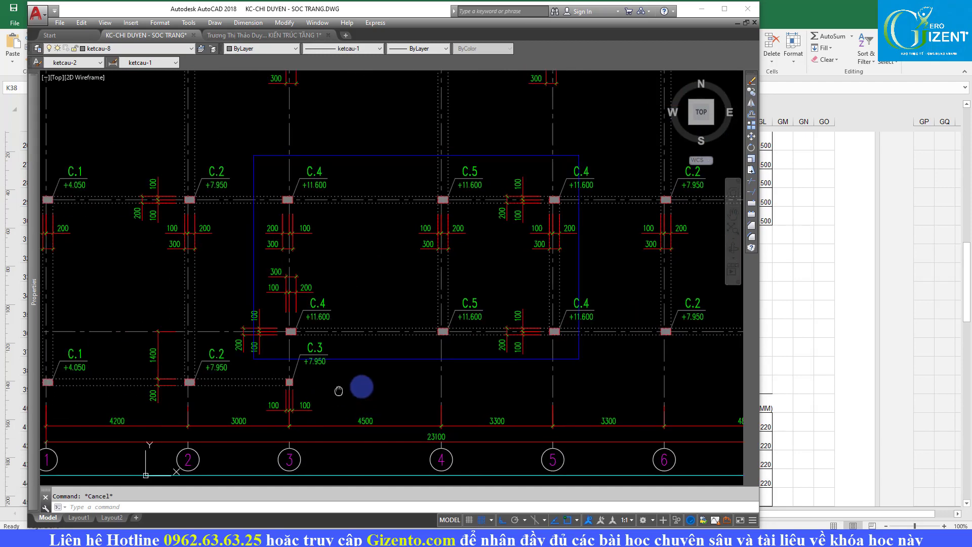
key("alt+Tab")
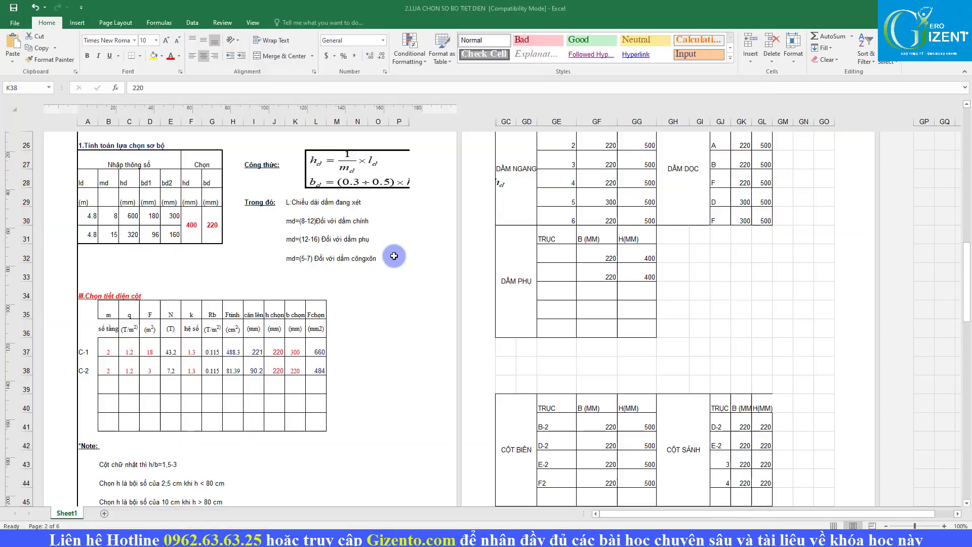
scroll(261, 332, "down", 5)
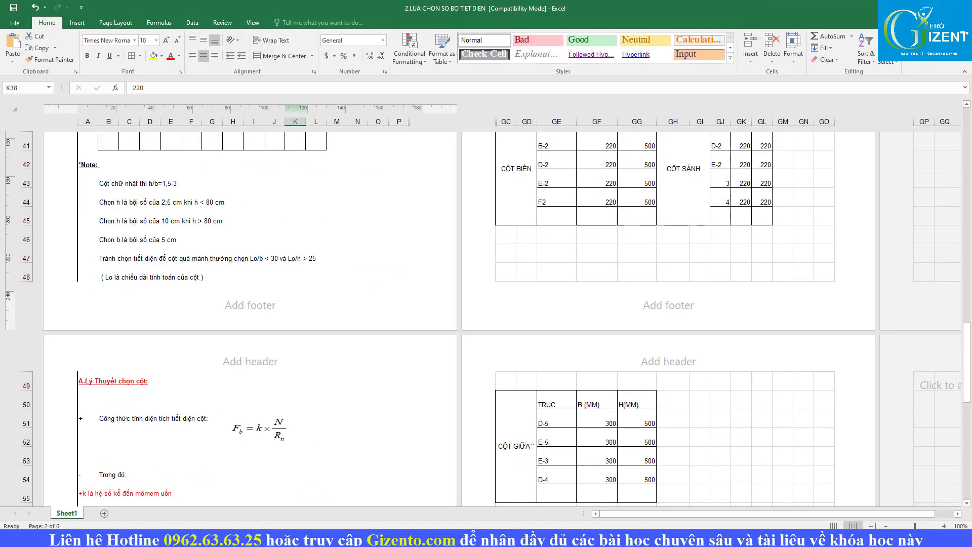
Step: Enter '220X220 (MM);220X300 (MM)' after '+ Cột:' on slide 5 and save the presentation
left_click(319, 489)
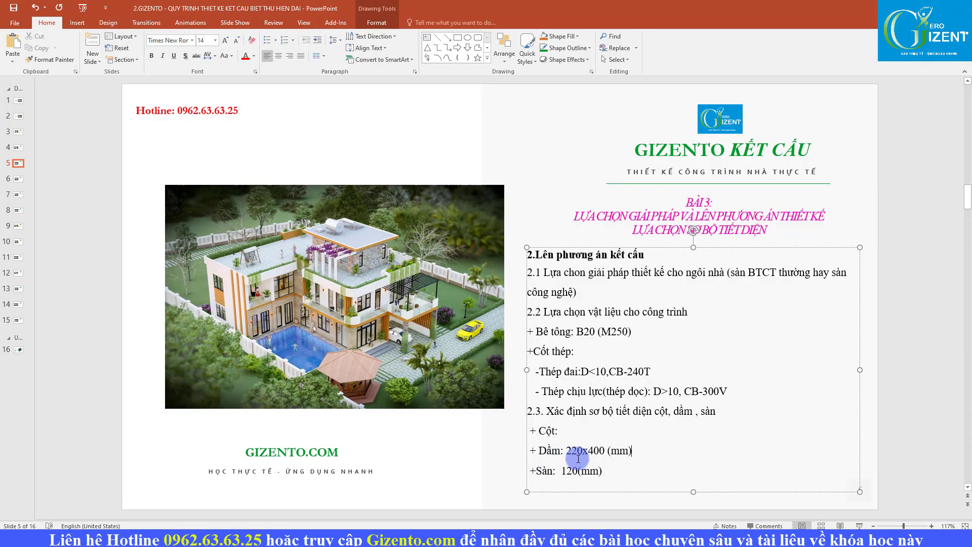
type("22")
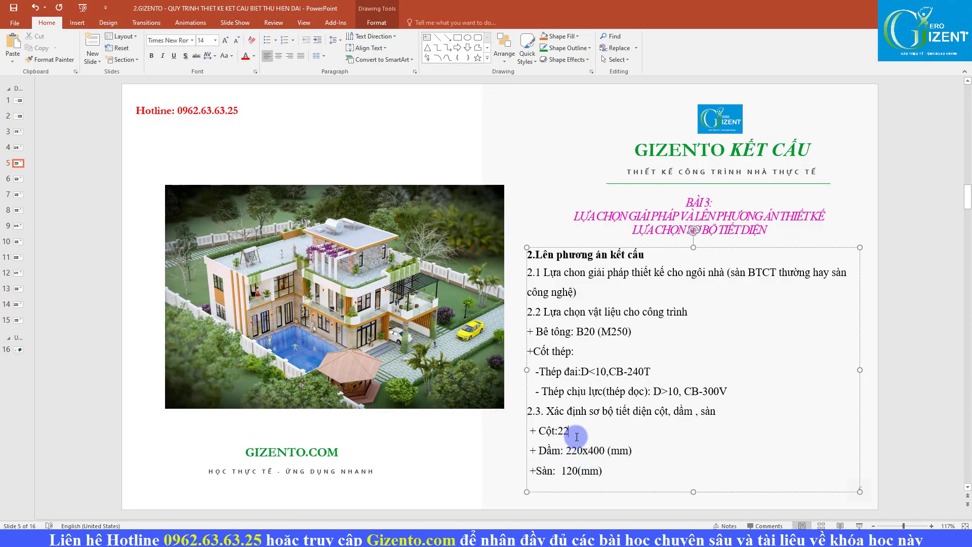
type("0x22")
key("BackSpace")
key("BackSpace")
key("BackSpace")
type("X12")
key("BackSpace")
key("BackSpace")
type("220 (MM")
type(");")
type("220X3")
type("00 (MM")
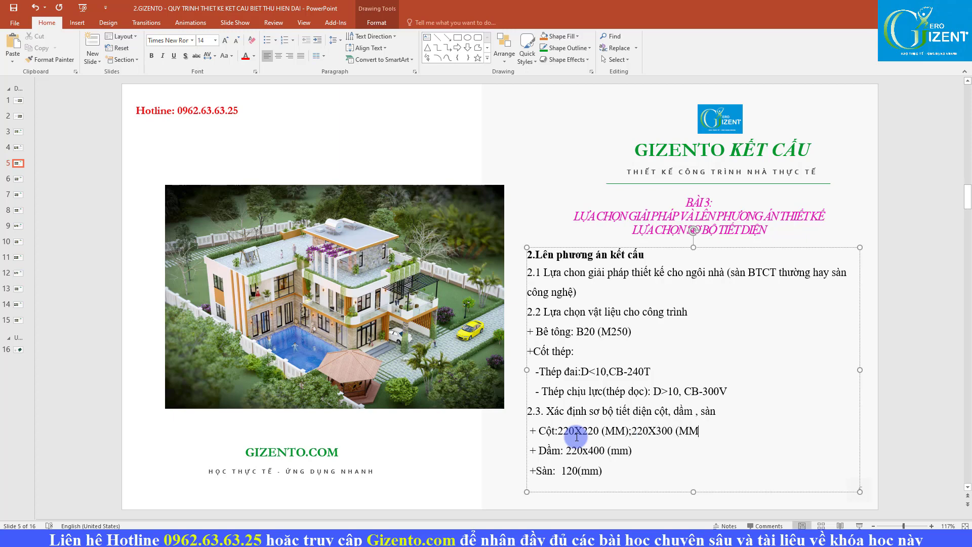
type(")")
key("ctrl+s")
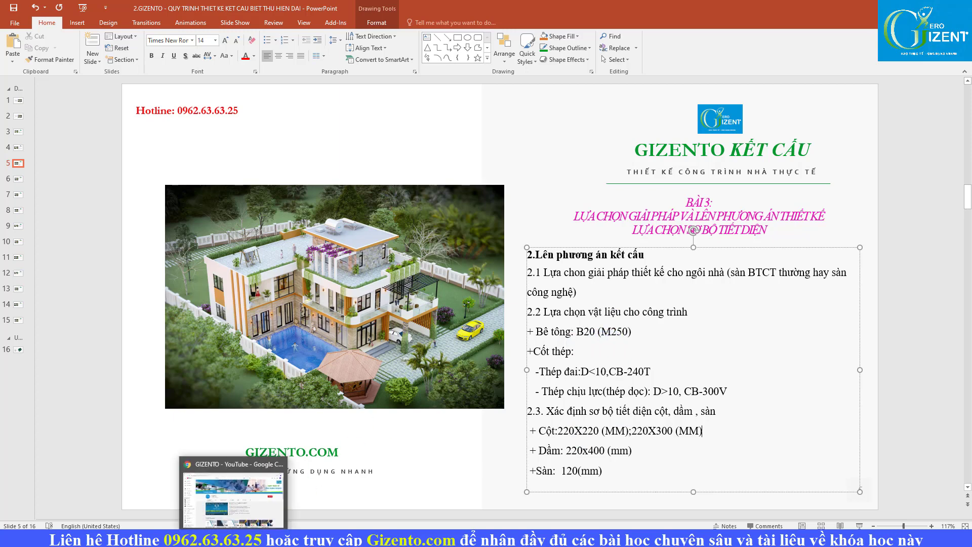
left_click(233, 488)
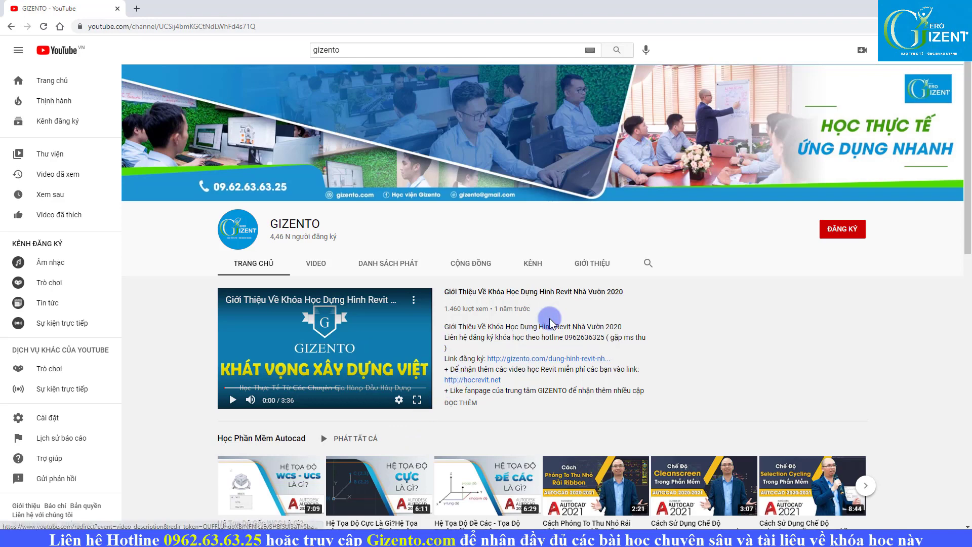